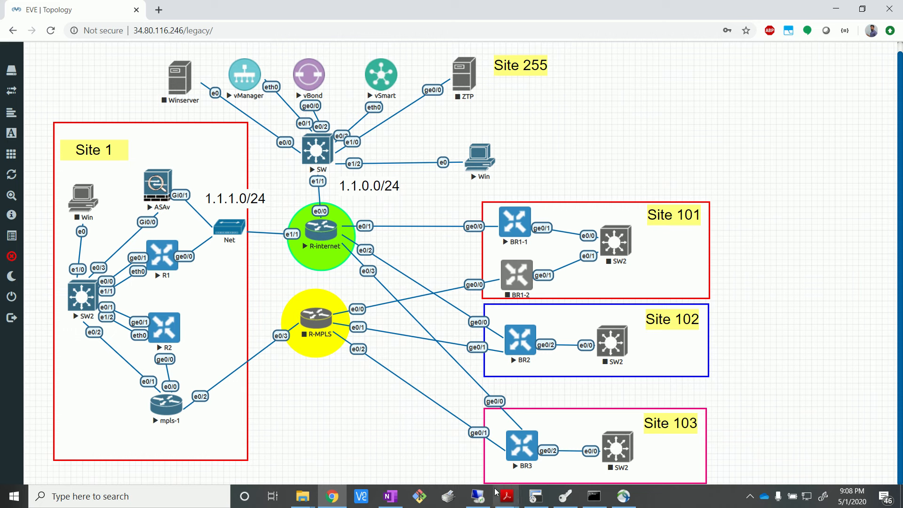
# Step: Switch to the vManage remote desktop, list the reachable WAN Edge devices and locate R2, returning to the EVE topology
pyautogui.click(478, 496)
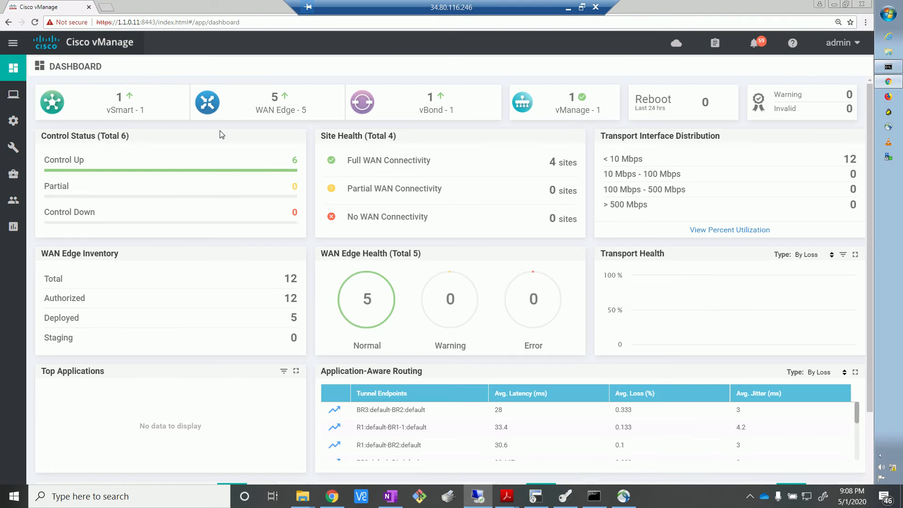
pyautogui.click(273, 102)
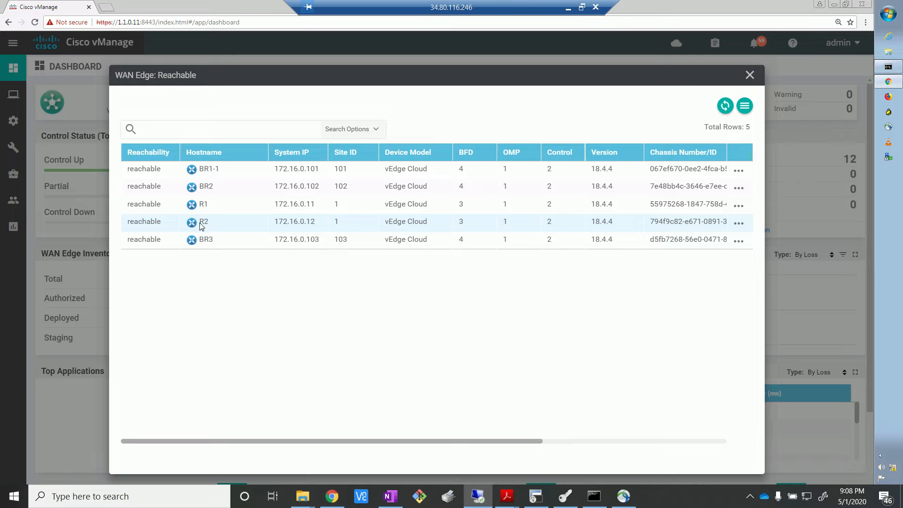
pyautogui.moveTo(202, 226); pyautogui.dragTo(199, 225)
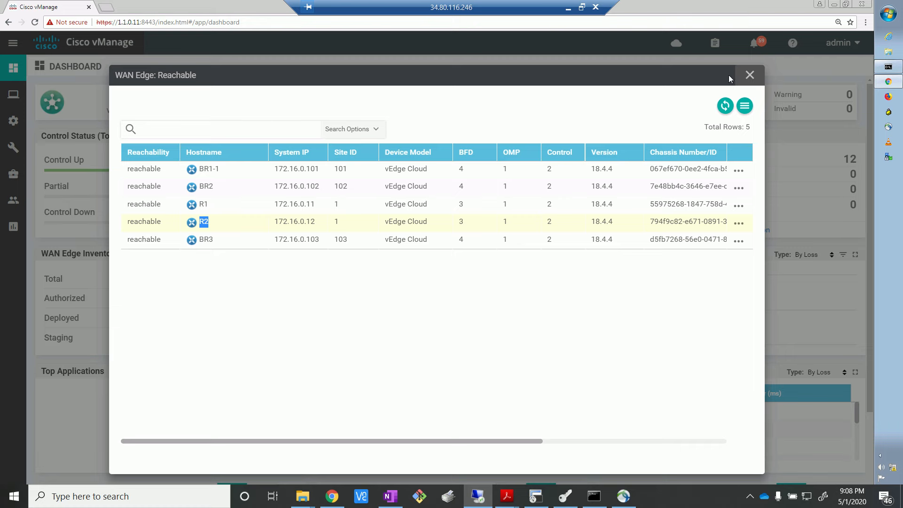
pyautogui.click(332, 496)
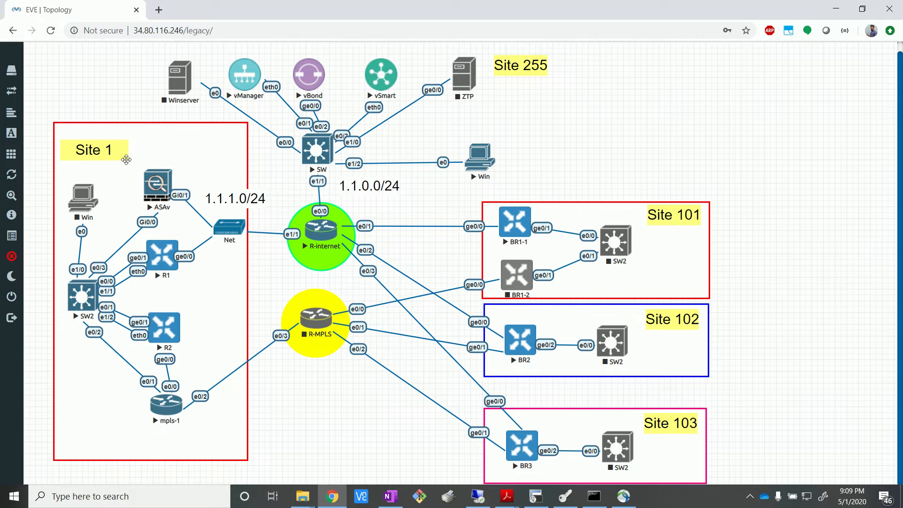
# Step: Switch to the terminal client's ASAv session and enter privileged mode on the firewall with "en"
pyautogui.hotkey('alt', 'Tab')
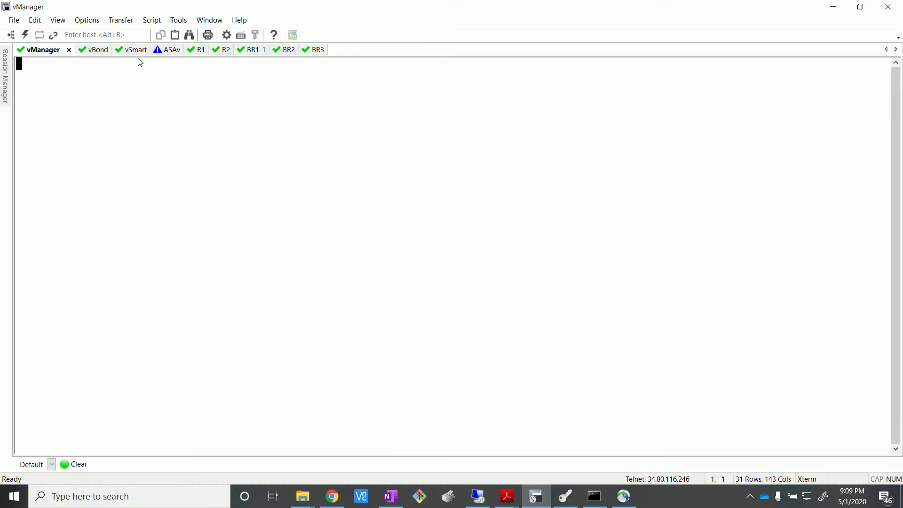
pyautogui.click(170, 50)
pyautogui.press('Return')
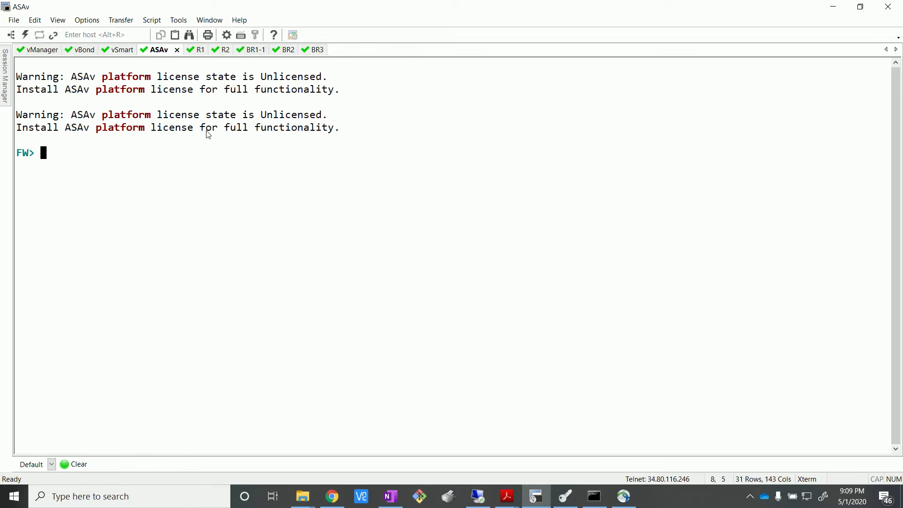
pyautogui.write('en')
pyautogui.press('Return')
pyautogui.press('Return')
# Step: Show the firewall's translations filtered on 10.0.1.2 with "show xlate | i 10.0.1.2"
pyautogui.write('show xl')
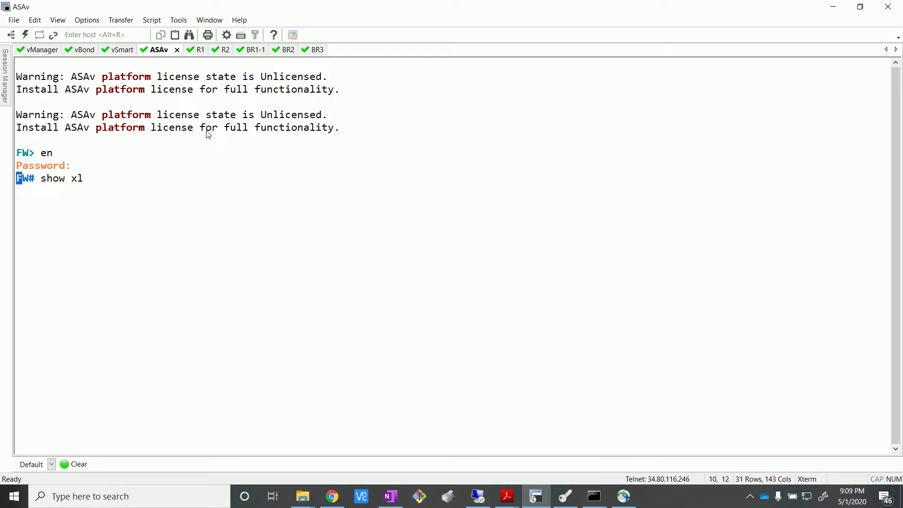
pyautogui.press('Tab')
pyautogui.write('| i 10.1')
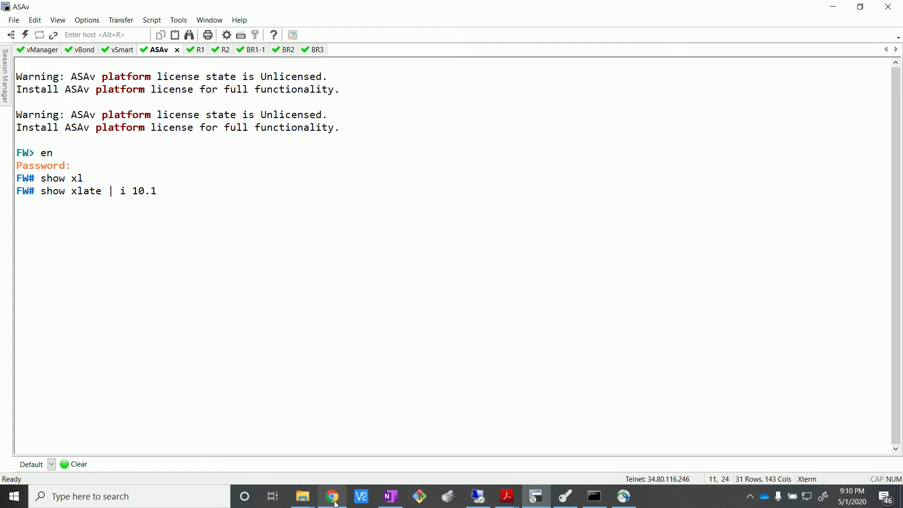
pyautogui.moveTo(336, 502)
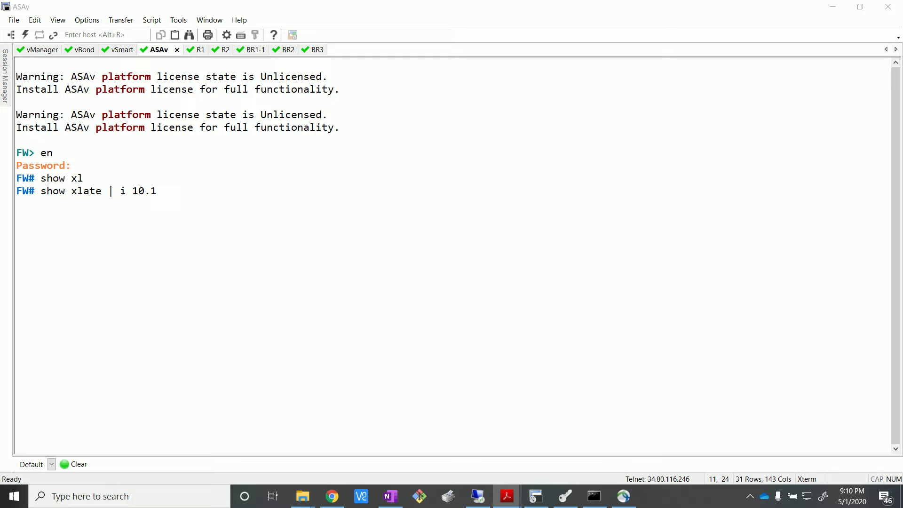
pyautogui.click(321, 347)
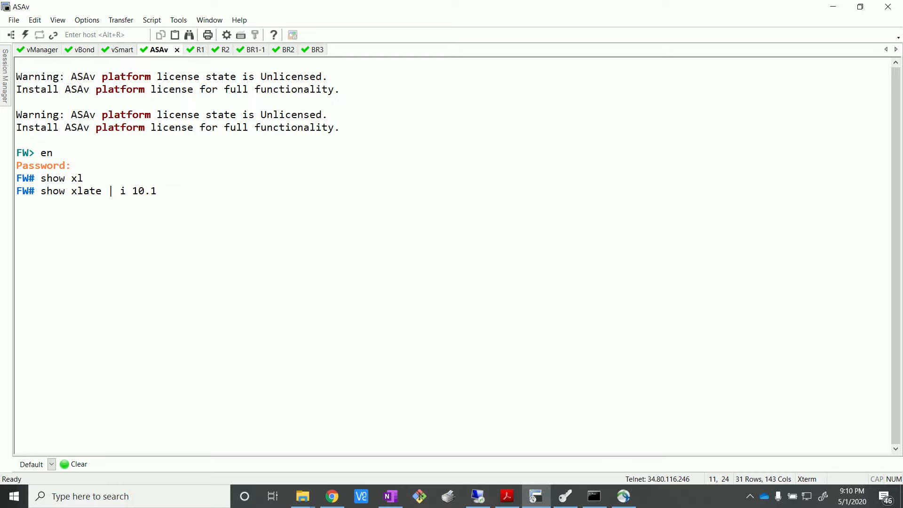
pyautogui.press('BackSpace')
pyautogui.write('0.1.2')
pyautogui.press('Return')
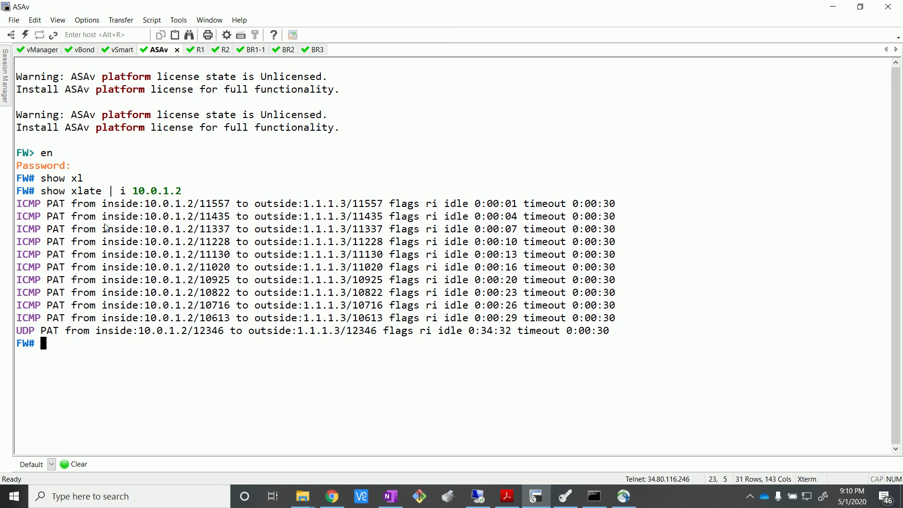
# Step: Examine the inside and outside addresses of the ICMP and UDP translations in the firewall output
pyautogui.moveTo(104, 226); pyautogui.dragTo(372, 292)
pyautogui.click(324, 309)
pyautogui.moveTo(145, 229); pyautogui.dragTo(230, 228)
pyautogui.moveTo(305, 230); pyautogui.dragTo(380, 232)
pyautogui.click(404, 295)
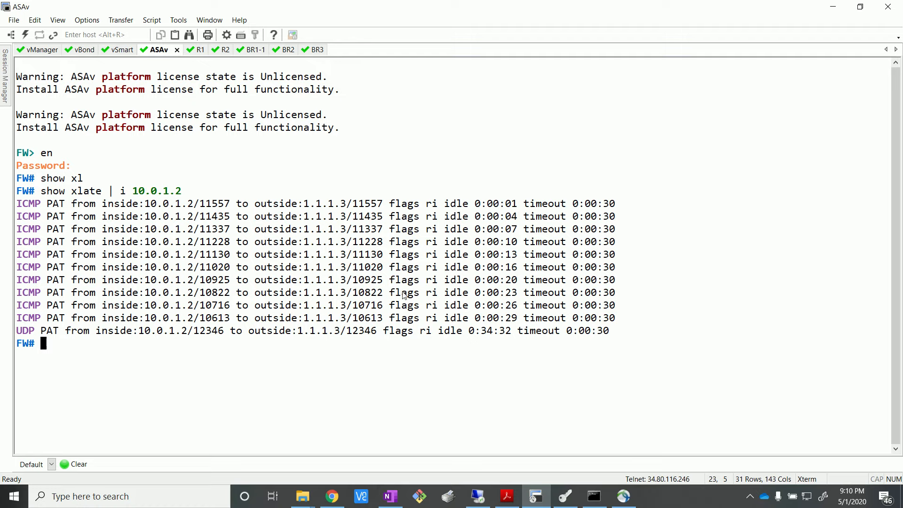
pyautogui.moveTo(140, 331); pyautogui.dragTo(379, 332)
pyautogui.click(362, 345)
pyautogui.click(379, 344)
# Step: Open the vBond session and rerun "show orchestrator connections", paging through to the end of the output
pyautogui.click(78, 52)
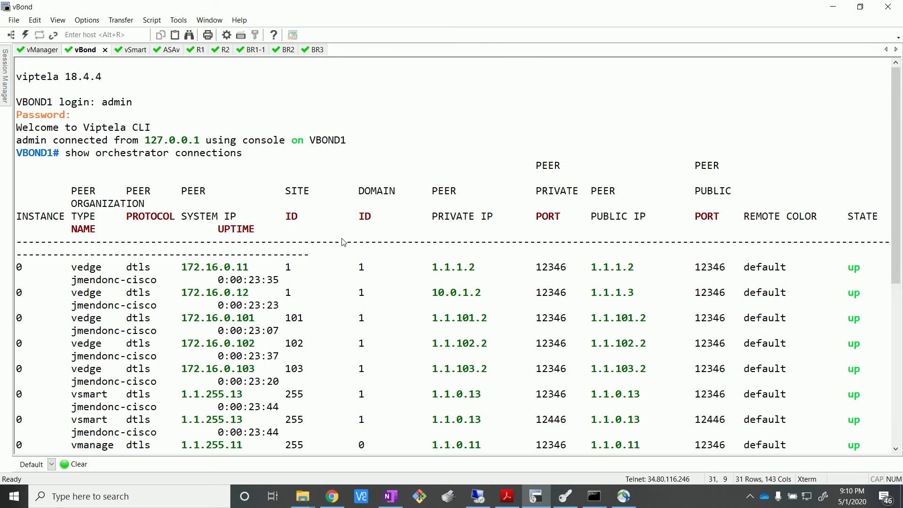
pyautogui.scroll(-6, 343, 243)
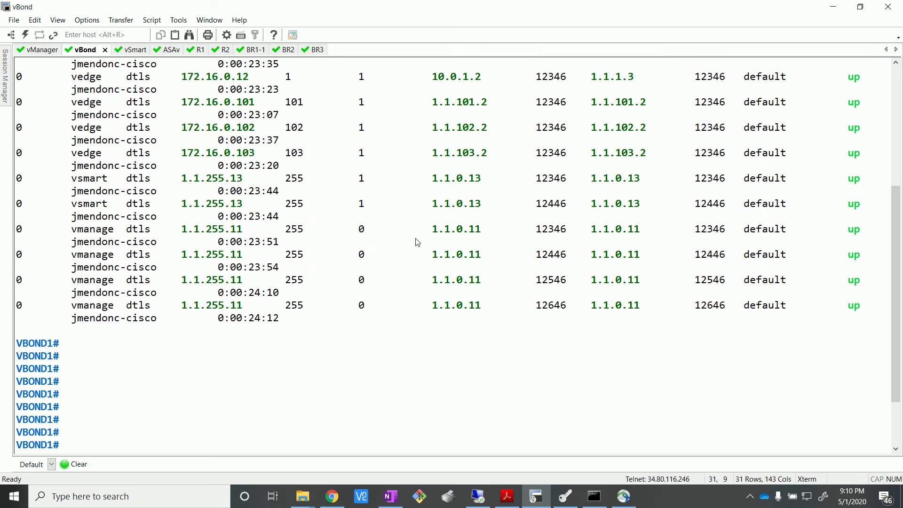
pyautogui.scroll(5, 417, 242)
pyautogui.scroll(-6, 418, 241)
pyautogui.press('Up')
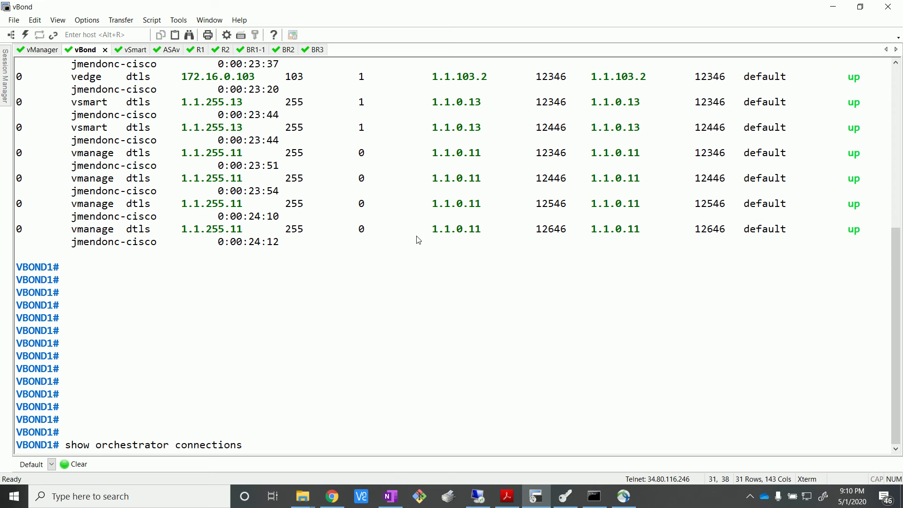
pyautogui.press('Return')
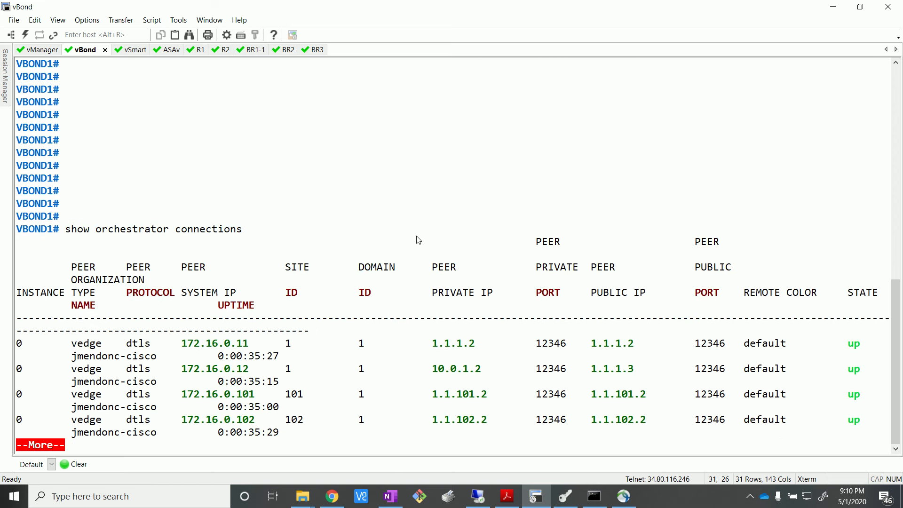
pyautogui.press('space')
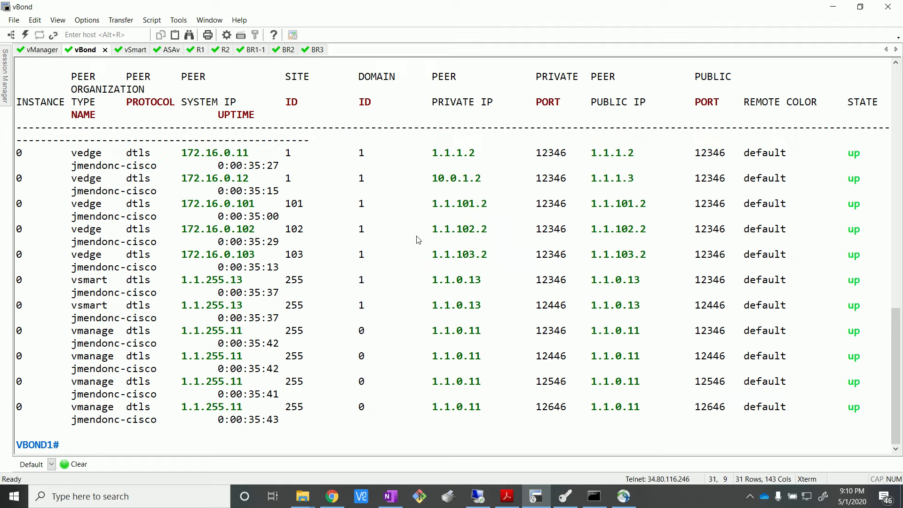
# Step: Examine the system IP and private IP of the vEdge peer 172.16.0.12 in the orchestrator connections
pyautogui.moveTo(182, 178); pyautogui.dragTo(263, 180)
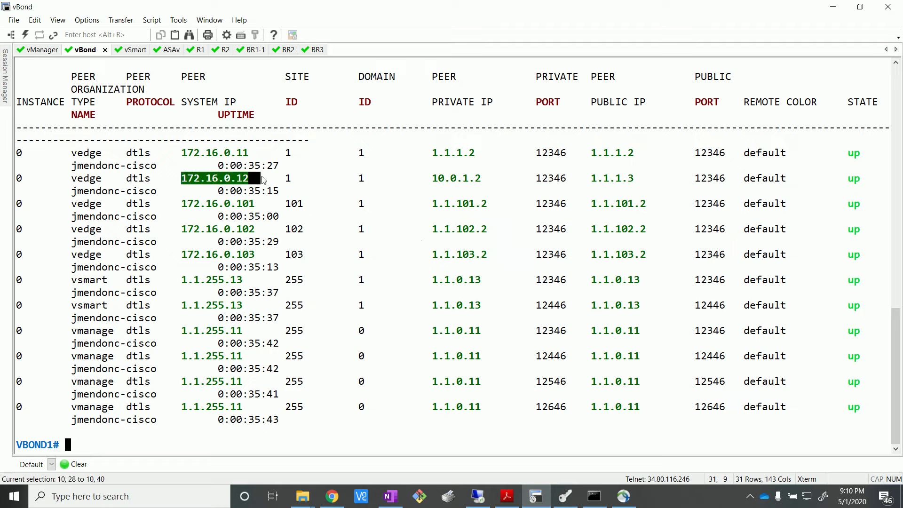
pyautogui.moveTo(177, 181); pyautogui.dragTo(251, 181)
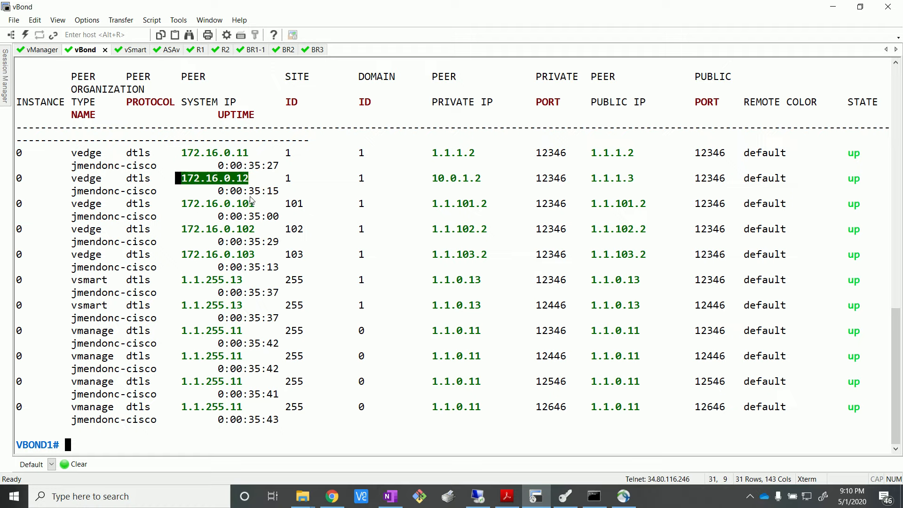
pyautogui.moveTo(182, 179); pyautogui.dragTo(248, 179)
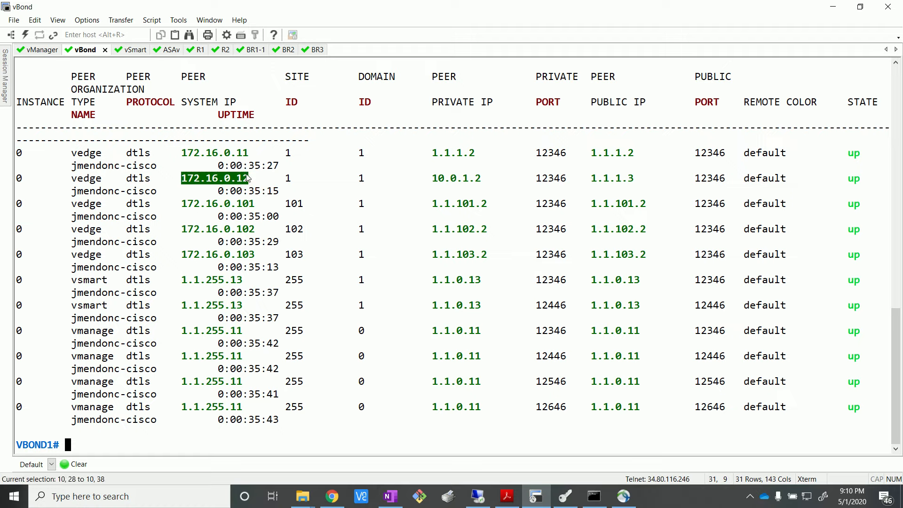
pyautogui.moveTo(433, 179); pyautogui.dragTo(484, 184)
pyautogui.click(435, 184)
pyautogui.moveTo(428, 181); pyautogui.dragTo(482, 184)
pyautogui.moveTo(446, 252); pyautogui.dragTo(475, 367)
pyautogui.moveTo(479, 381); pyautogui.dragTo(476, 371)
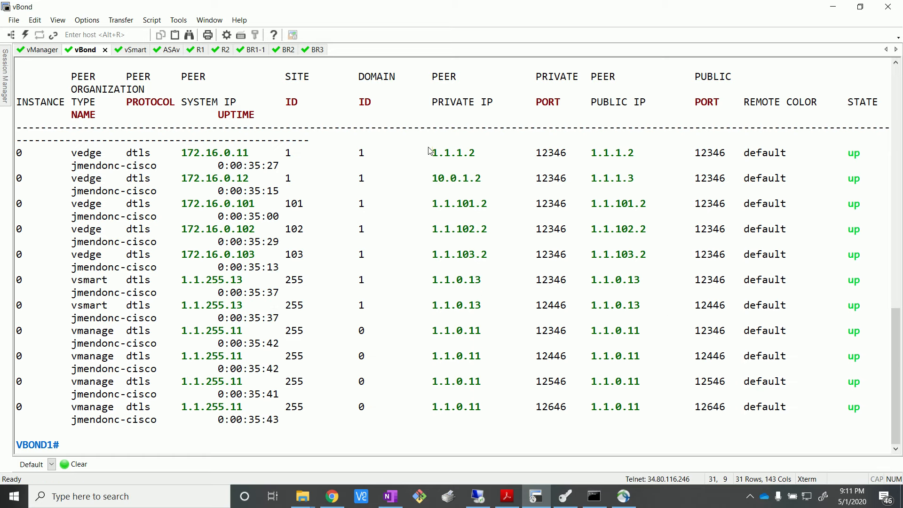
# Step: Compare the private IPs of the two site 1 vEdge peers, 172.16.0.11 and 172.16.0.12
pyautogui.moveTo(428, 152); pyautogui.dragTo(504, 154)
pyautogui.doubleClick(438, 179)
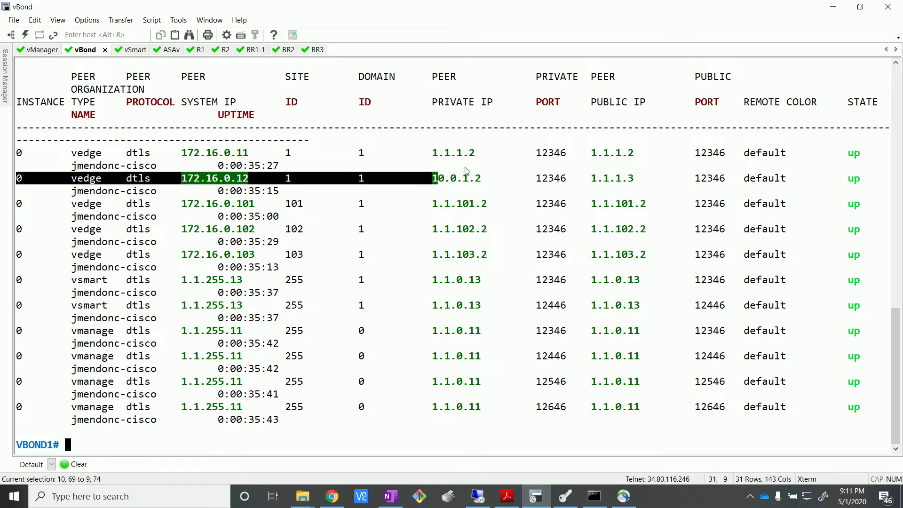
pyautogui.click(487, 203)
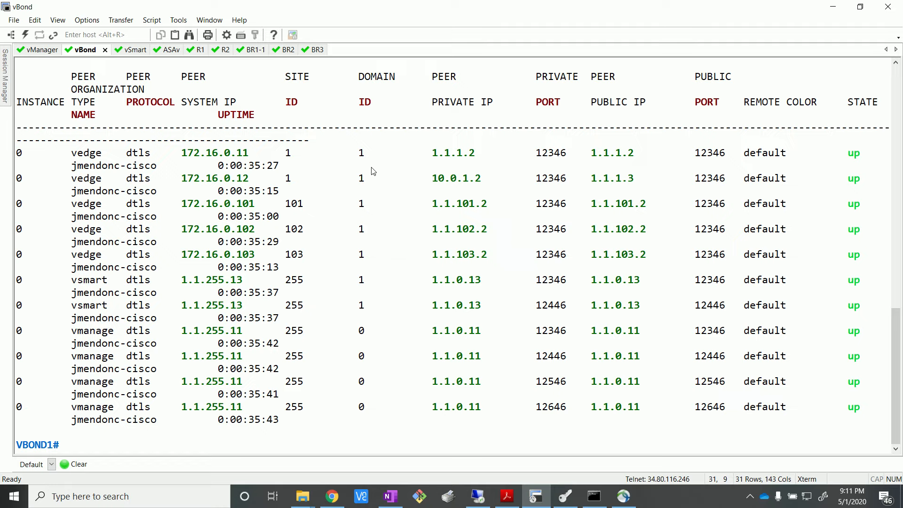
pyautogui.doubleClick(184, 180)
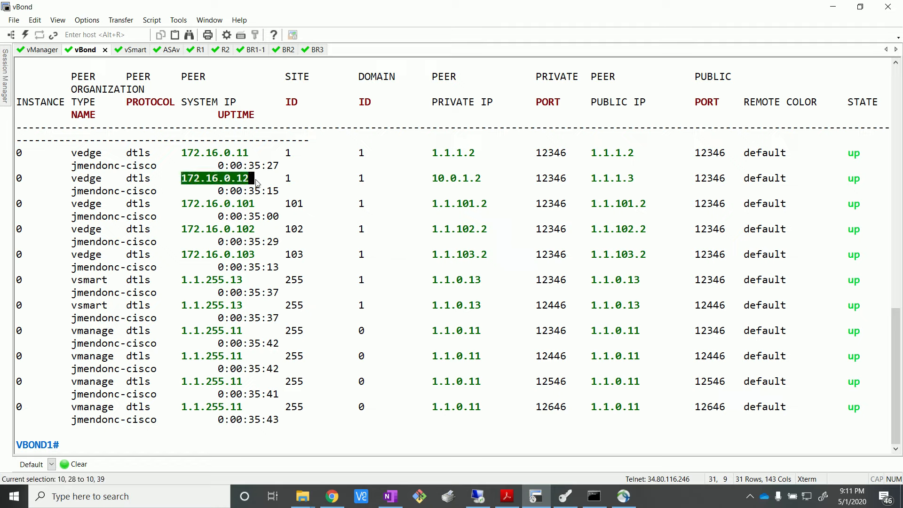
pyautogui.click(295, 229)
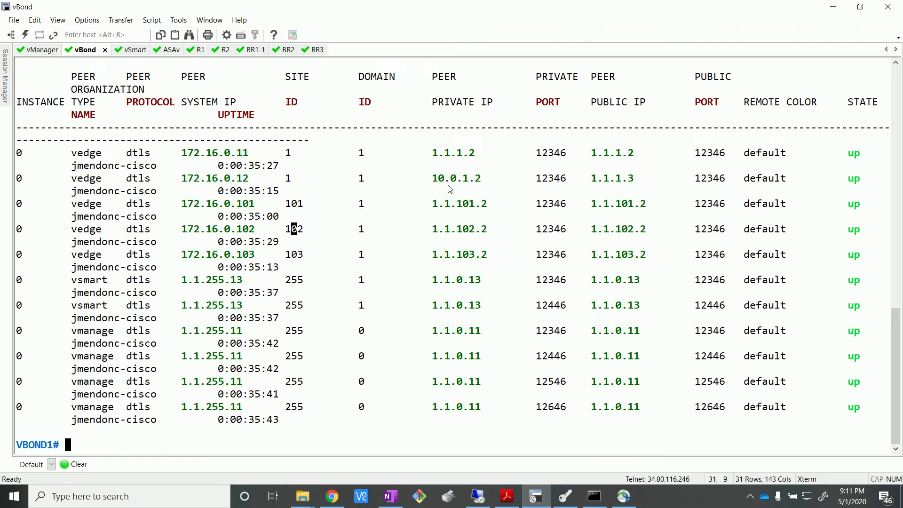
# Step: Compare the private IP with the public IP recorded for the vEdge peer 172.16.0.12
pyautogui.moveTo(428, 183); pyautogui.dragTo(481, 183)
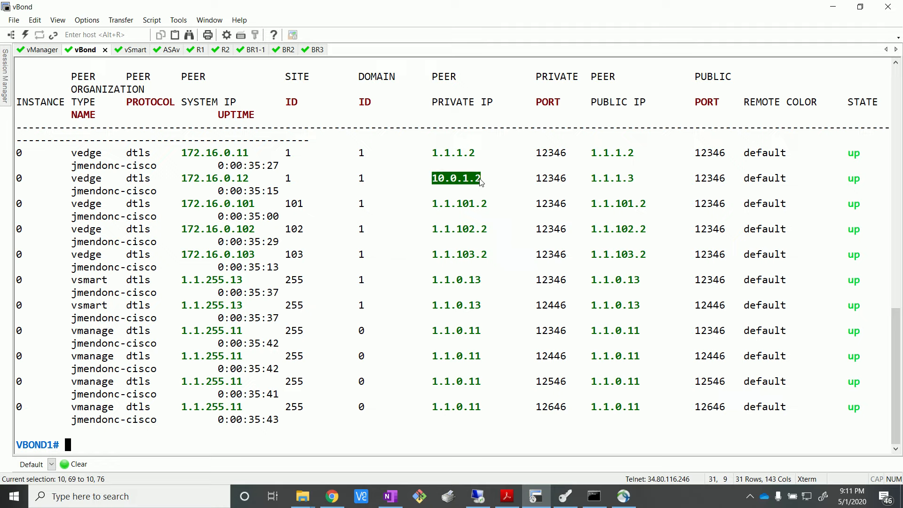
pyautogui.moveTo(427, 179); pyautogui.dragTo(498, 181)
pyautogui.click(430, 175)
pyautogui.click(510, 184)
pyautogui.moveTo(431, 179); pyautogui.dragTo(493, 180)
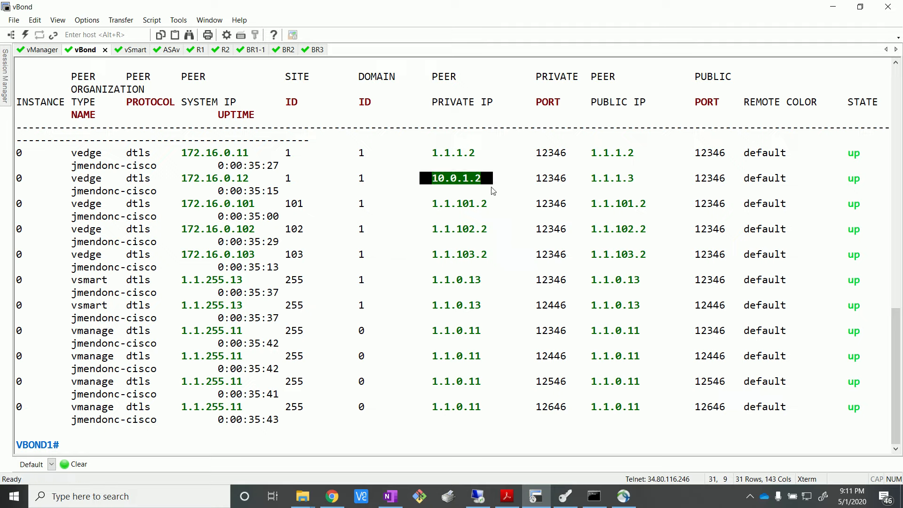
pyautogui.moveTo(587, 179); pyautogui.dragTo(648, 179)
pyautogui.click(648, 179)
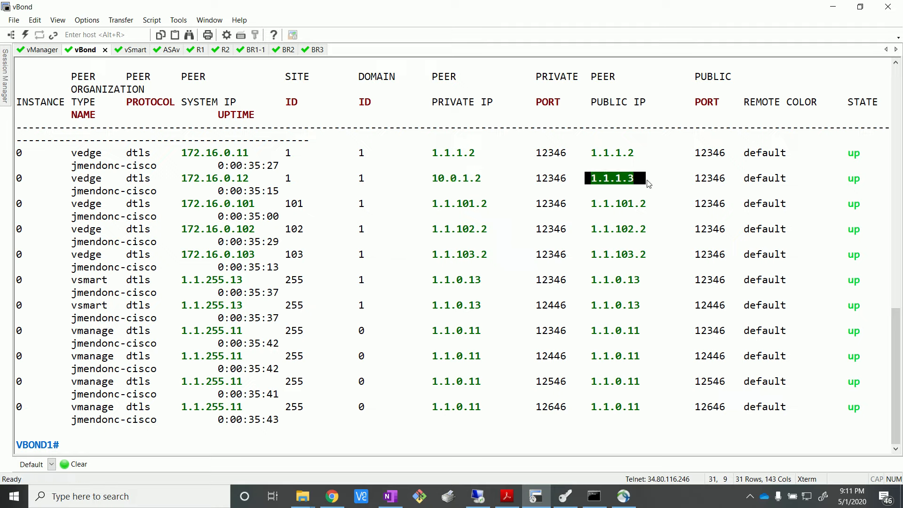
pyautogui.moveTo(592, 182); pyautogui.dragTo(653, 192)
pyautogui.click(653, 192)
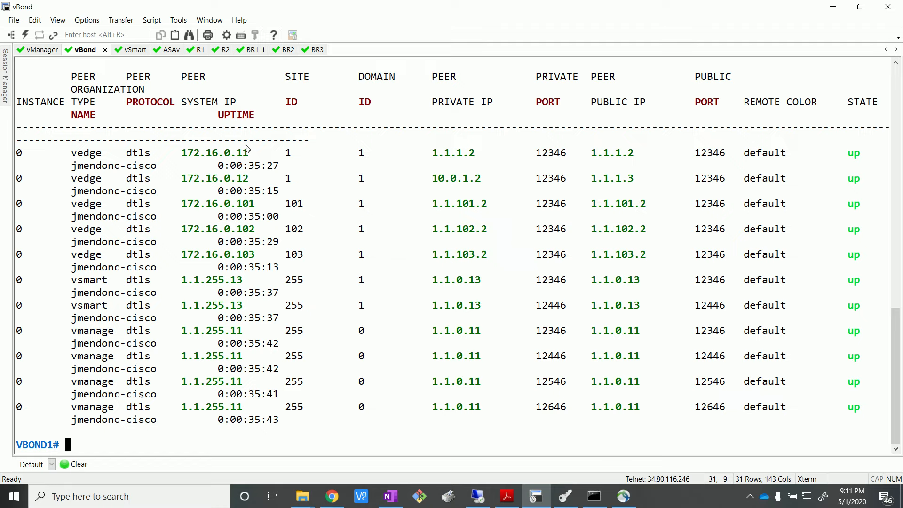
# Step: Check the EVE topology in the browser, then highlight the vEdge peer entries in the terminal's vBond session
pyautogui.moveTo(332, 496)
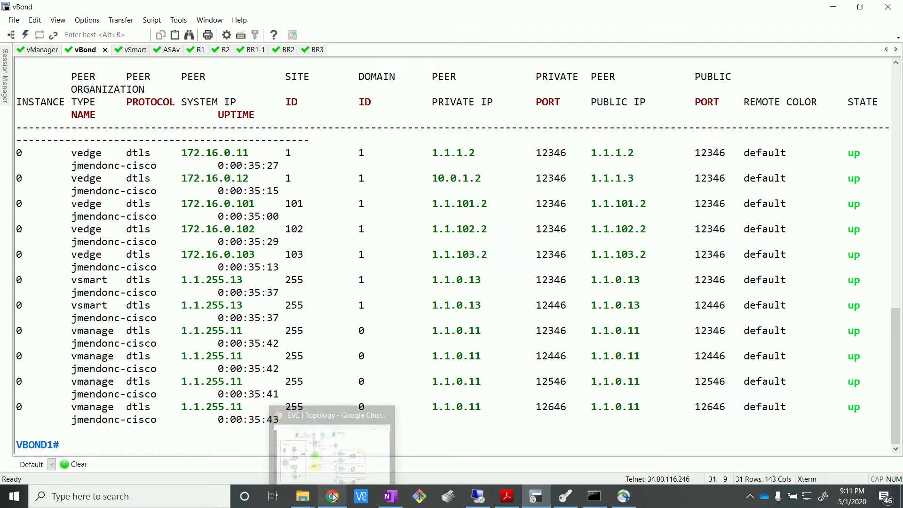
pyautogui.click(335, 442)
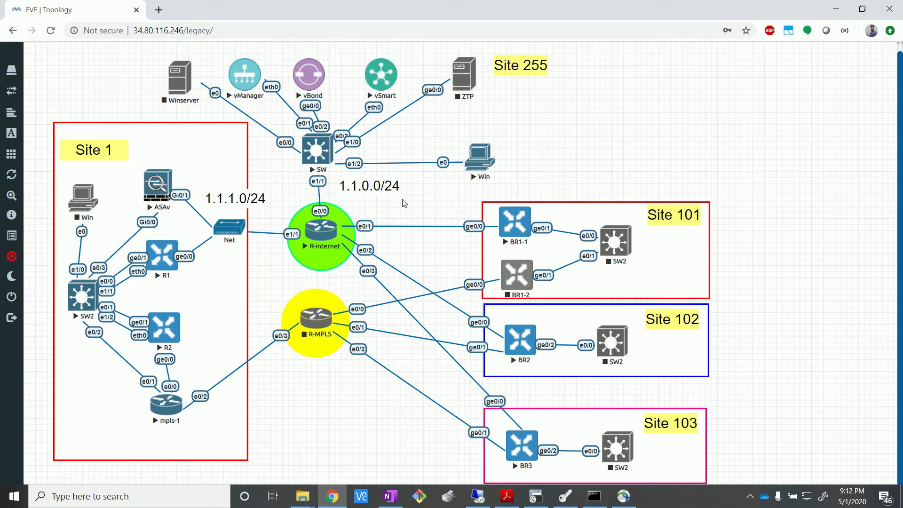
pyautogui.click(545, 491)
pyautogui.moveTo(65, 140); pyautogui.dragTo(194, 270)
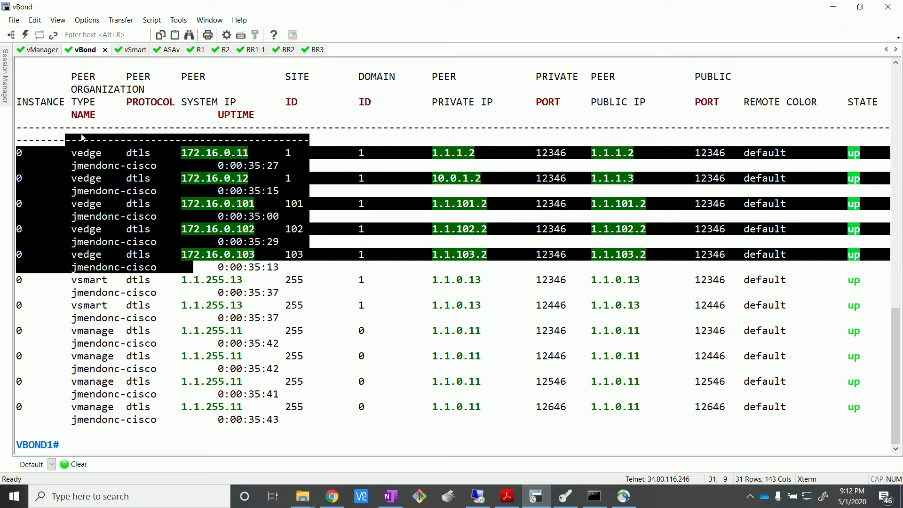
pyautogui.click(242, 283)
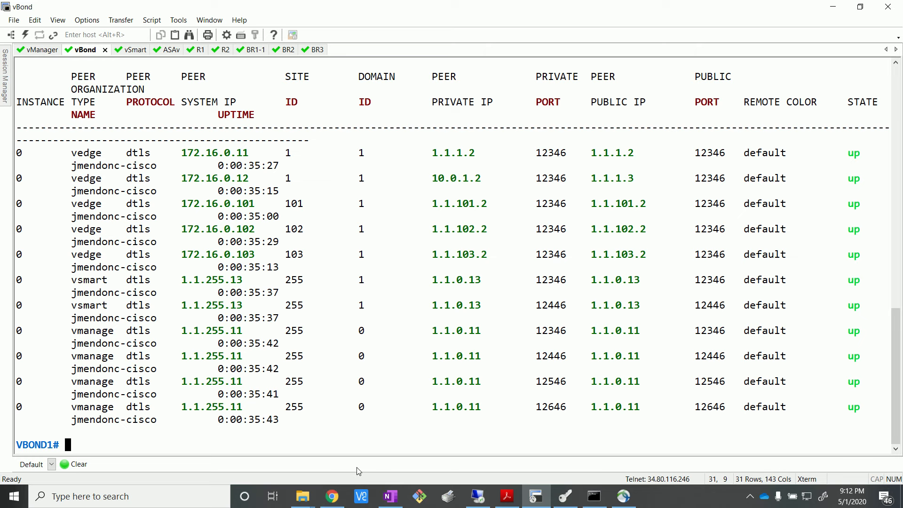
# Step: Check the vManage dashboard, then return to the terminal client's ASAv session with the translation output
pyautogui.click(477, 496)
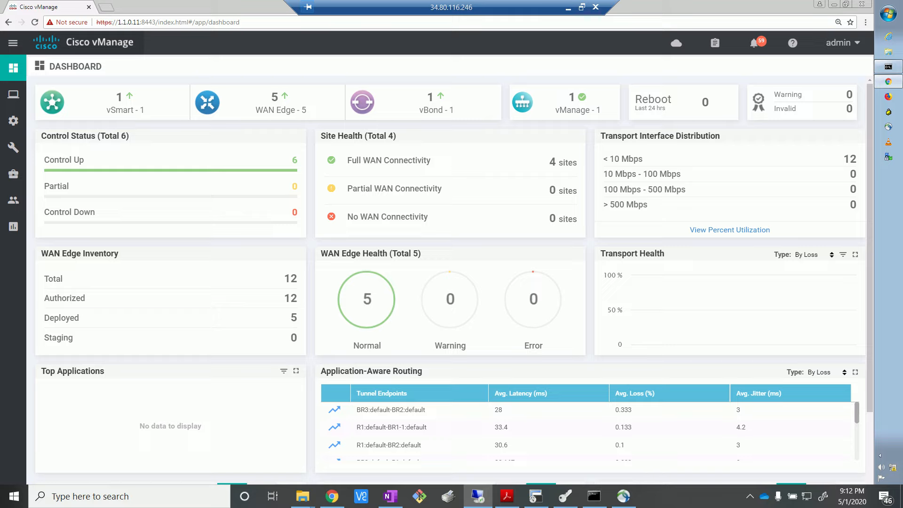
pyautogui.hotkey('alt', 'Tab')
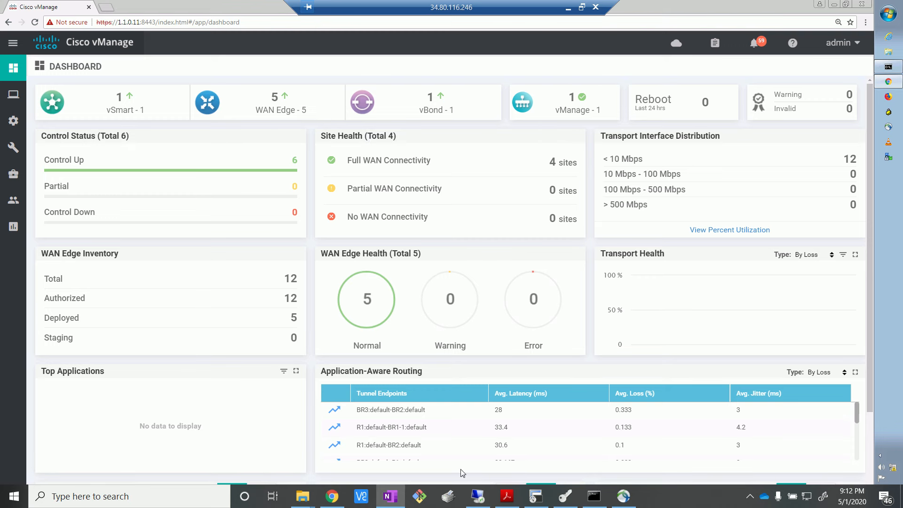
pyautogui.click(536, 496)
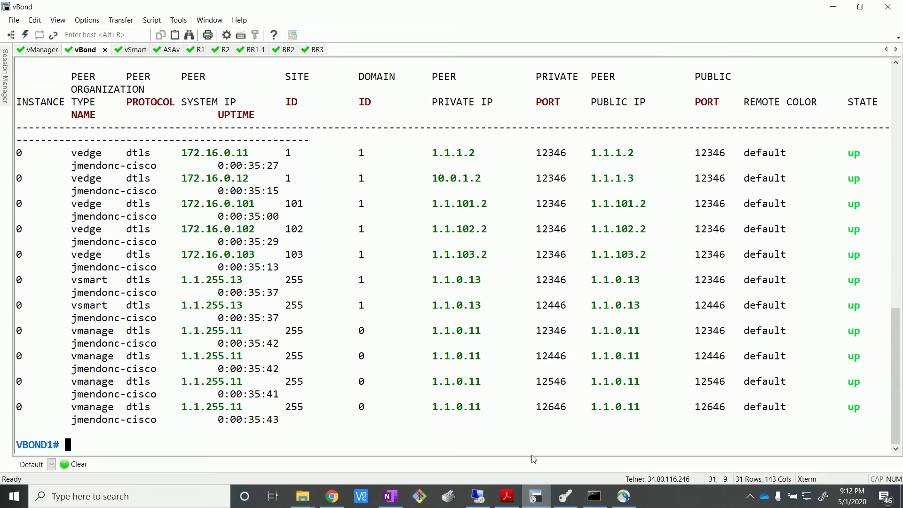
pyautogui.click(134, 51)
pyautogui.click(178, 53)
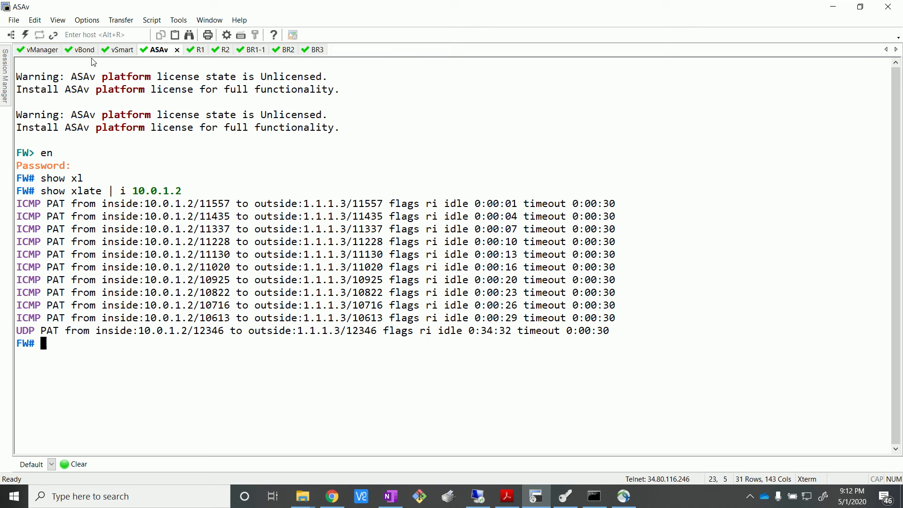
# Step: Recheck the peer list in the vBond session, then switch to vManage and open the feature template list
pyautogui.click(79, 51)
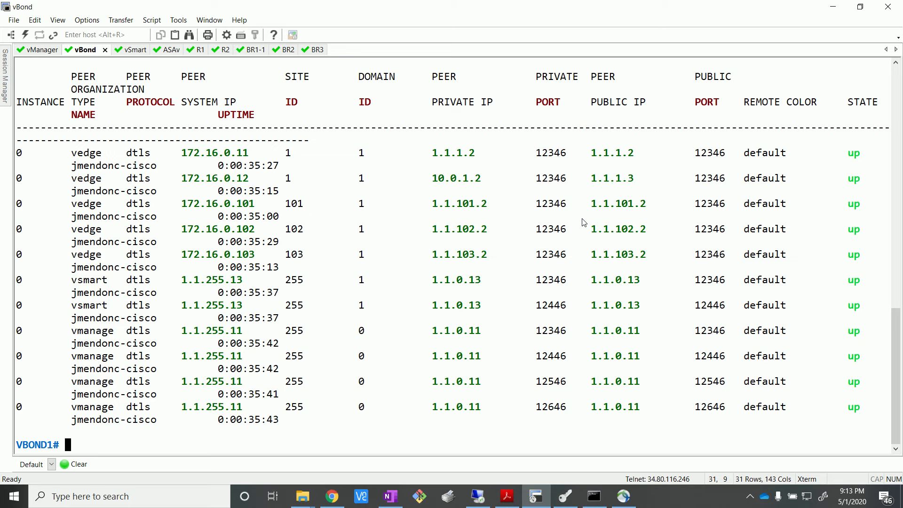
pyautogui.click(832, 6)
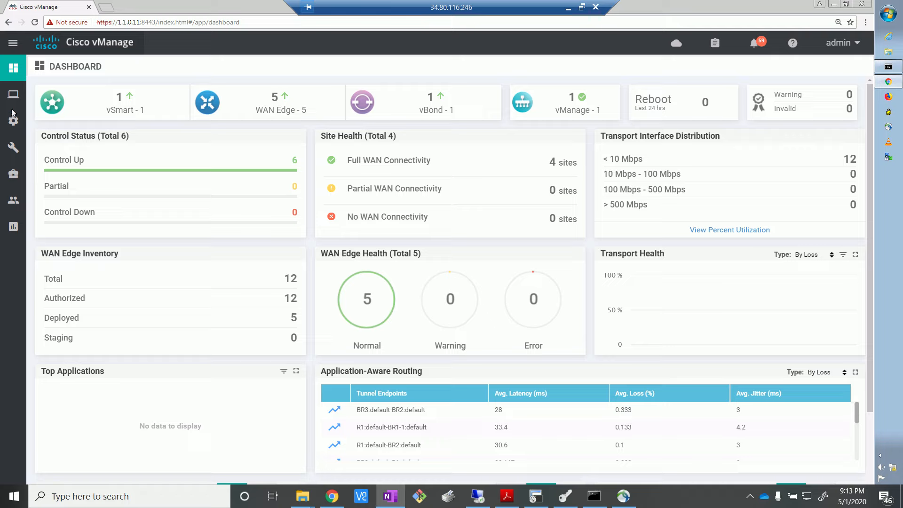
pyautogui.moveTo(12, 124)
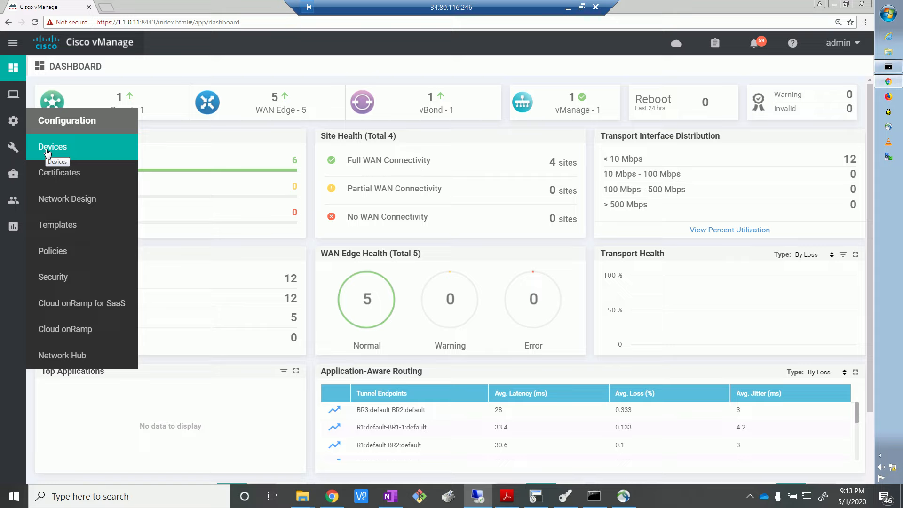
pyautogui.click(57, 228)
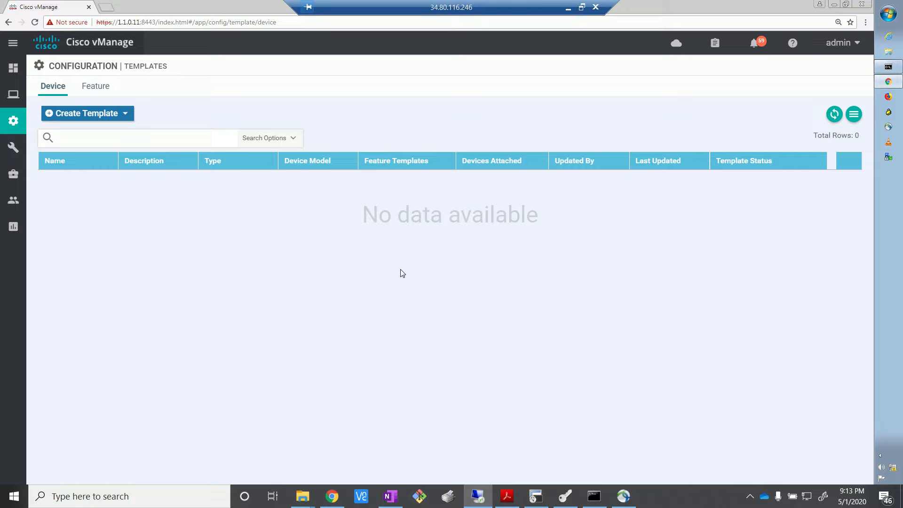
pyautogui.click(88, 87)
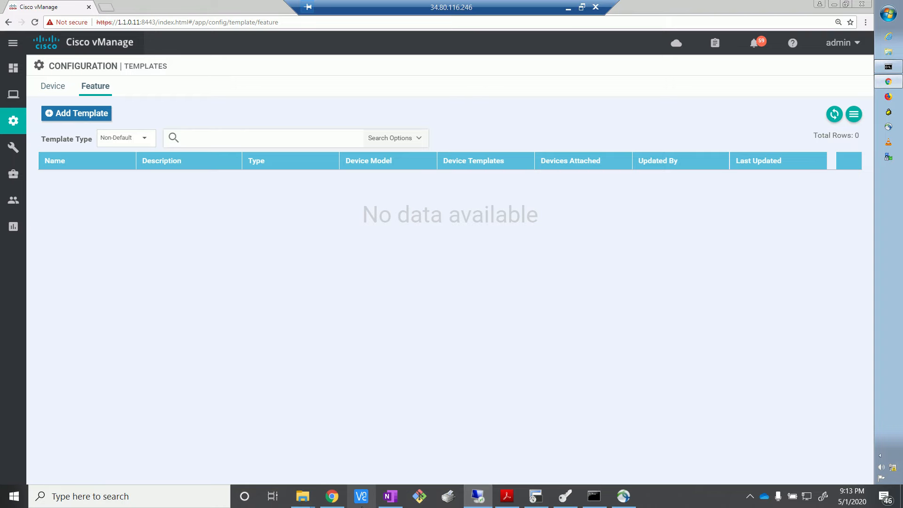
# Step: Check the EVE topology in the browser, then compare the device and feature template lists in vManage
pyautogui.click(332, 496)
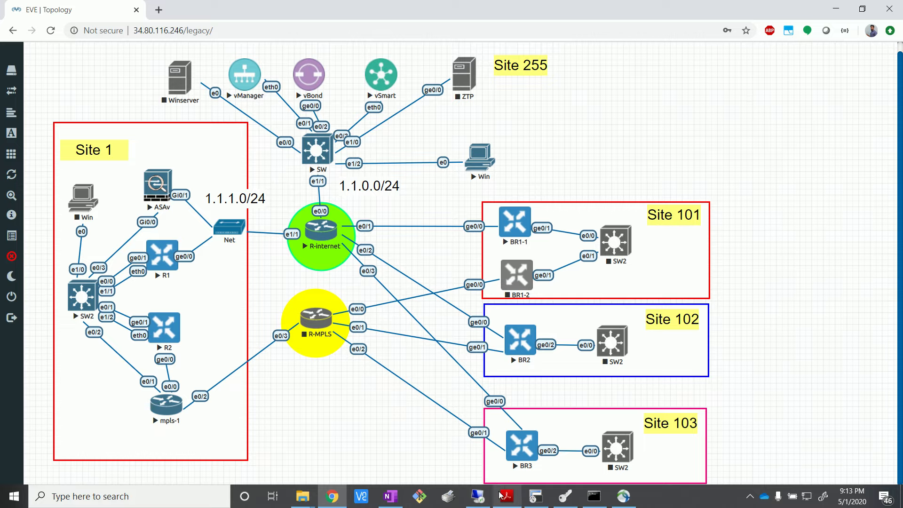
pyautogui.click(477, 496)
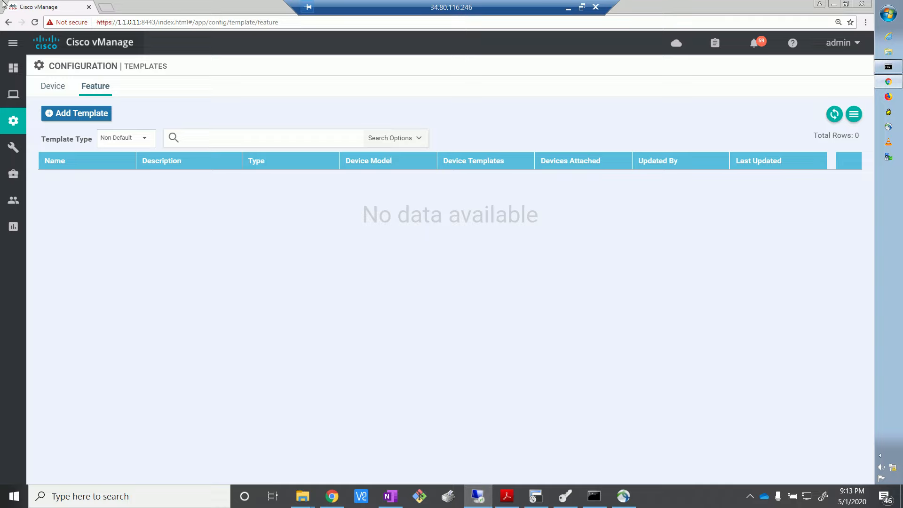
pyautogui.click(45, 91)
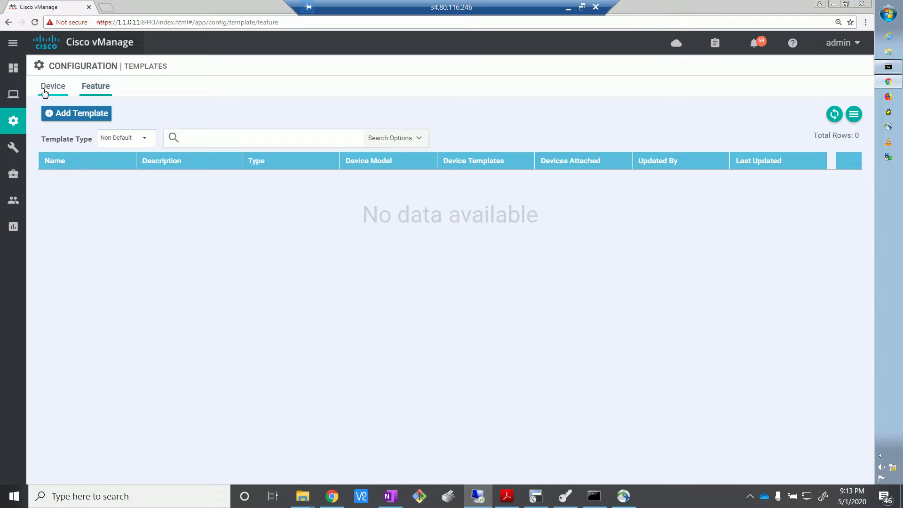
pyautogui.click(100, 94)
# Step: Start a new feature template for the vEdge Cloud device model and look over the available template types
pyautogui.click(83, 116)
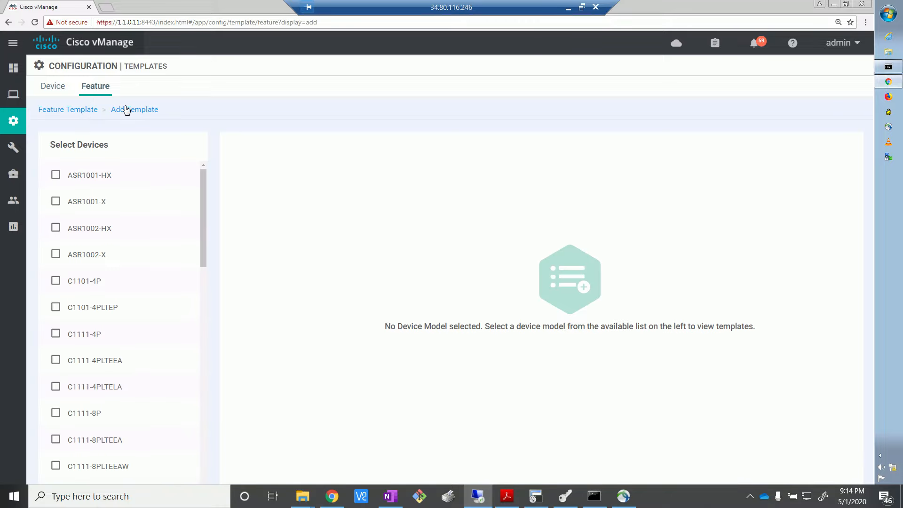
pyautogui.scroll(-10, 203, 339)
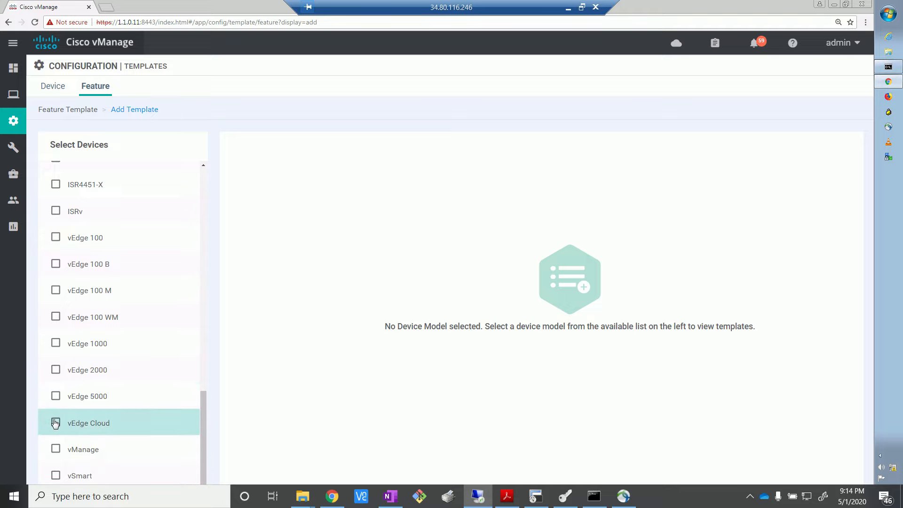
pyautogui.click(74, 424)
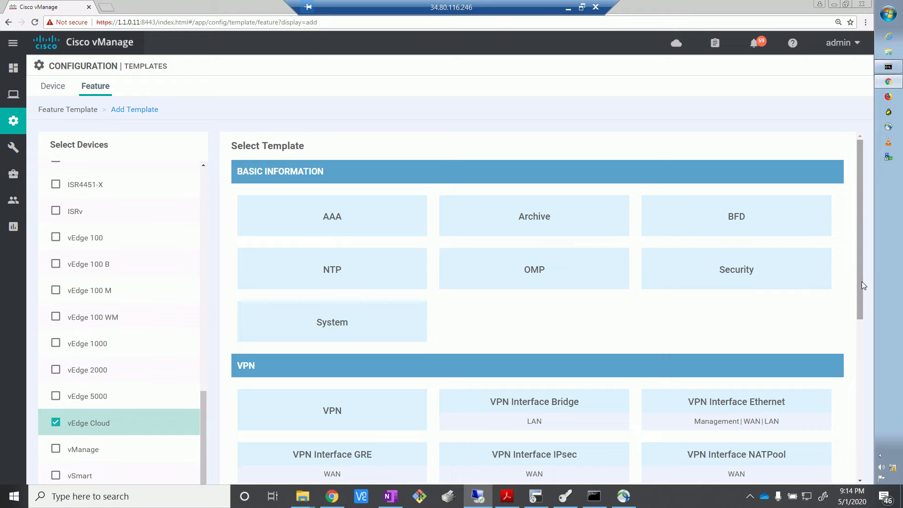
pyautogui.moveTo(862, 281); pyautogui.dragTo(861, 160)
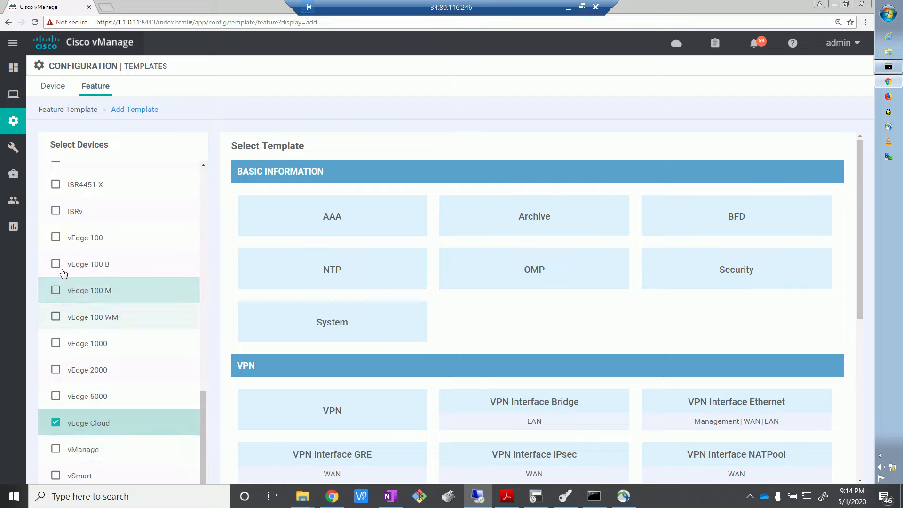
# Step: Compare the template types offered with vEdge 100 and ISRv added to the device selection, then deselect both models
pyautogui.click(55, 237)
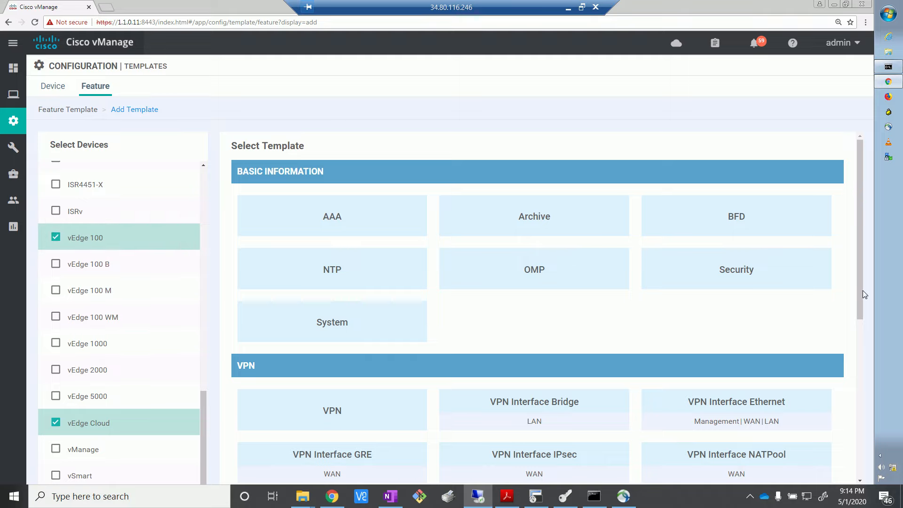
pyautogui.moveTo(862, 290); pyautogui.dragTo(879, 204)
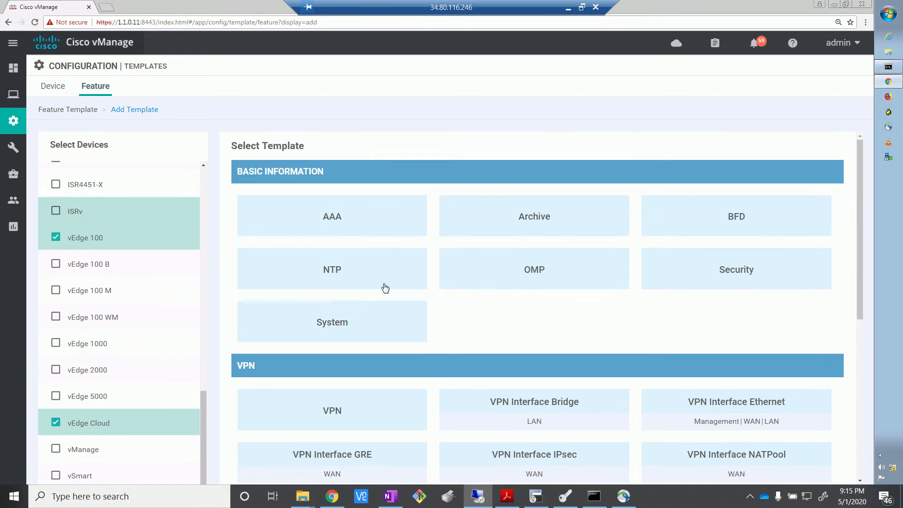
pyautogui.click(56, 213)
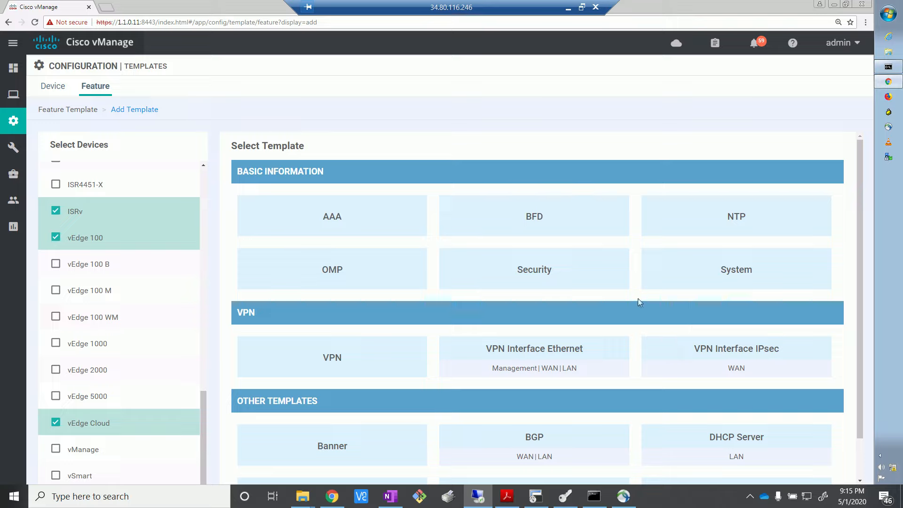
pyautogui.click(56, 213)
pyautogui.click(56, 237)
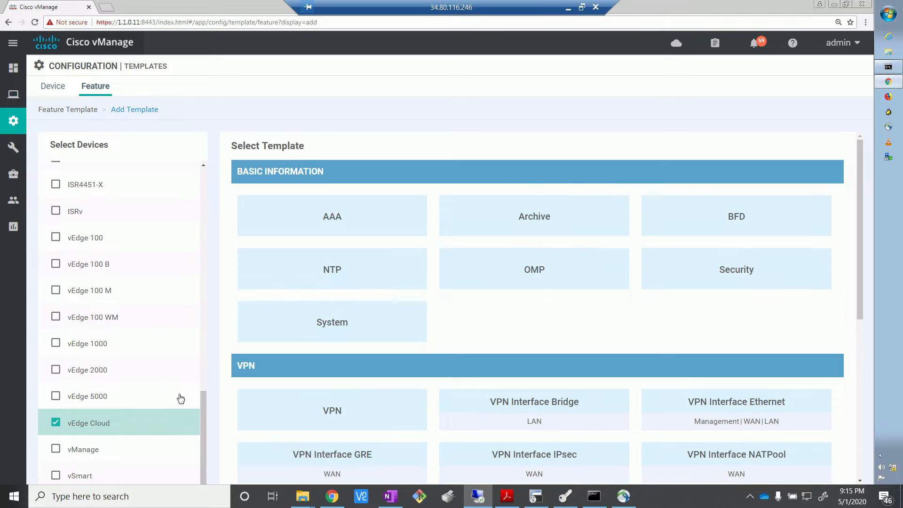
# Step: Review the template types for vEdge Cloud and open the System feature template under Basic Information
pyautogui.scroll(-6, 671, 264)
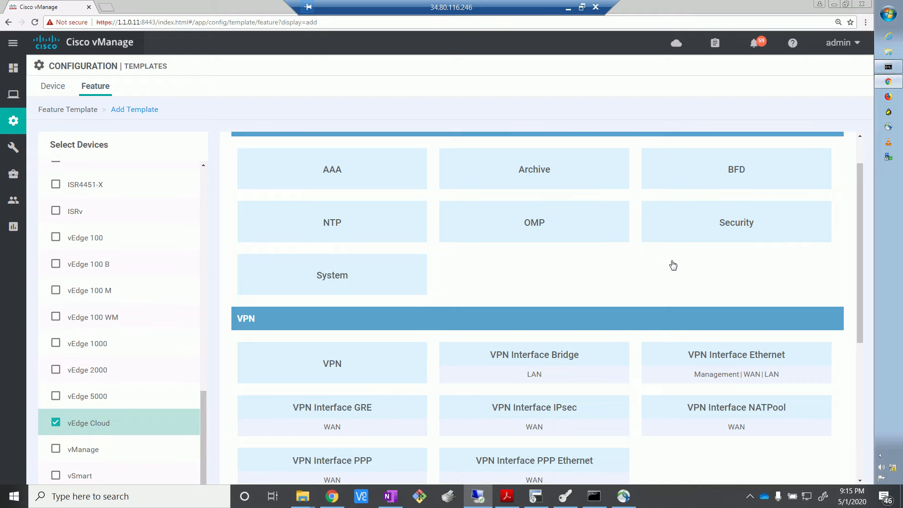
pyautogui.scroll(6, 649, 264)
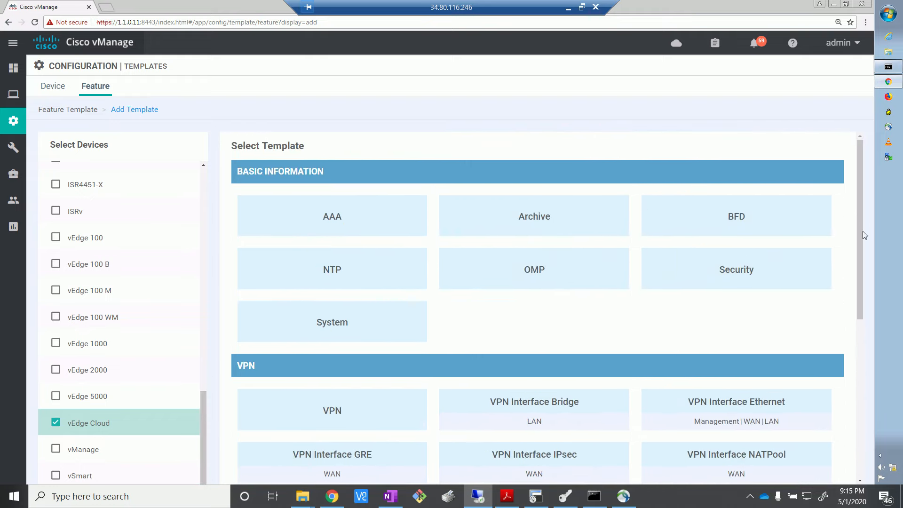
pyautogui.scroll(-5, 841, 430)
pyautogui.moveTo(840, 427); pyautogui.dragTo(870, 171)
pyautogui.click(324, 329)
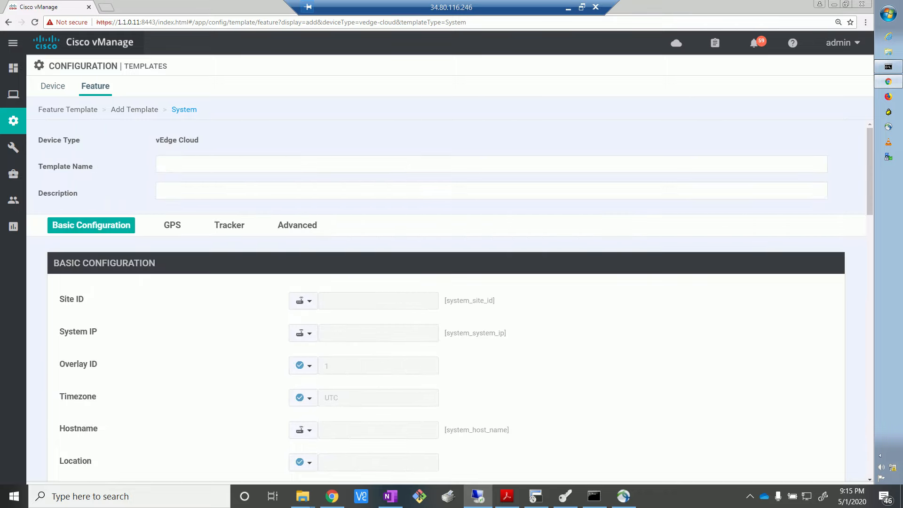
# Step: Enter vedge_system as both the name and the description of the System template
pyautogui.hotkey('alt', 'Tab')
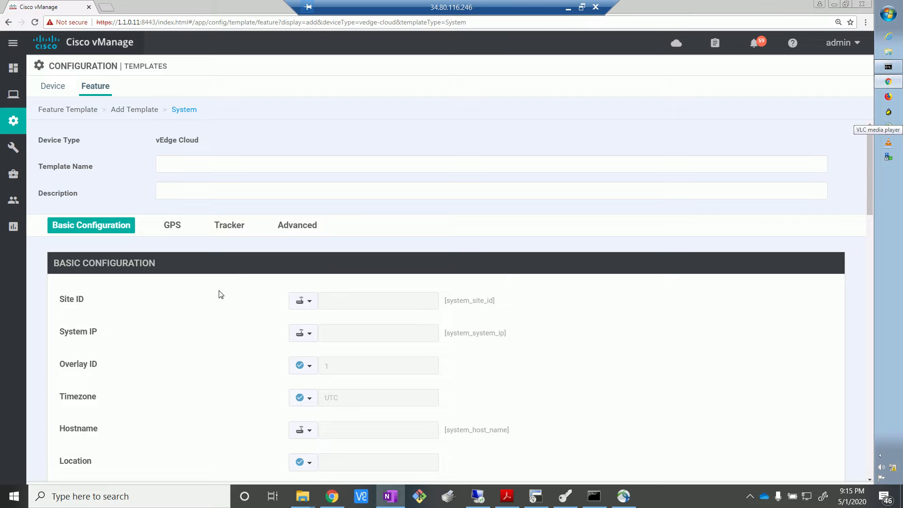
pyautogui.click(273, 164)
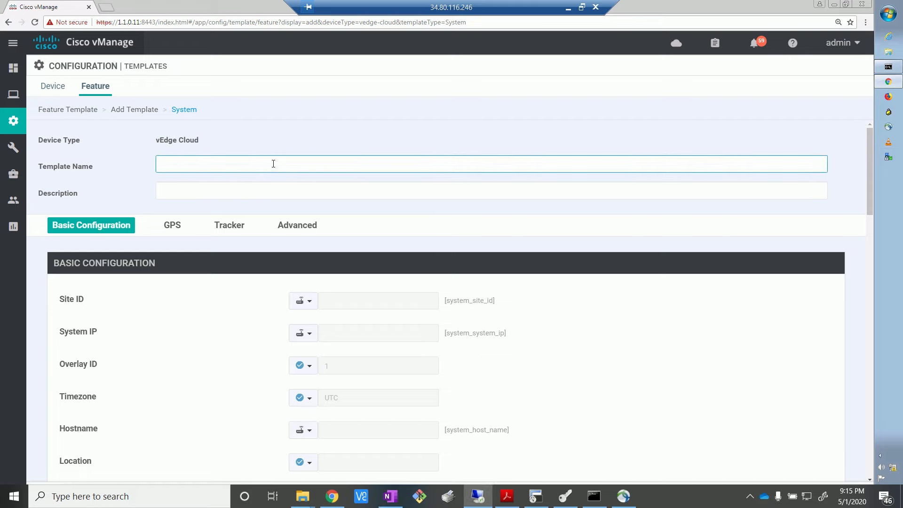
pyautogui.write('vedge_')
pyautogui.write('system')
pyautogui.moveTo(221, 163); pyautogui.dragTo(126, 159)
pyautogui.hotkey('ctrl', 'c')
pyautogui.click(232, 193)
pyautogui.hotkey('ctrl', 'v')
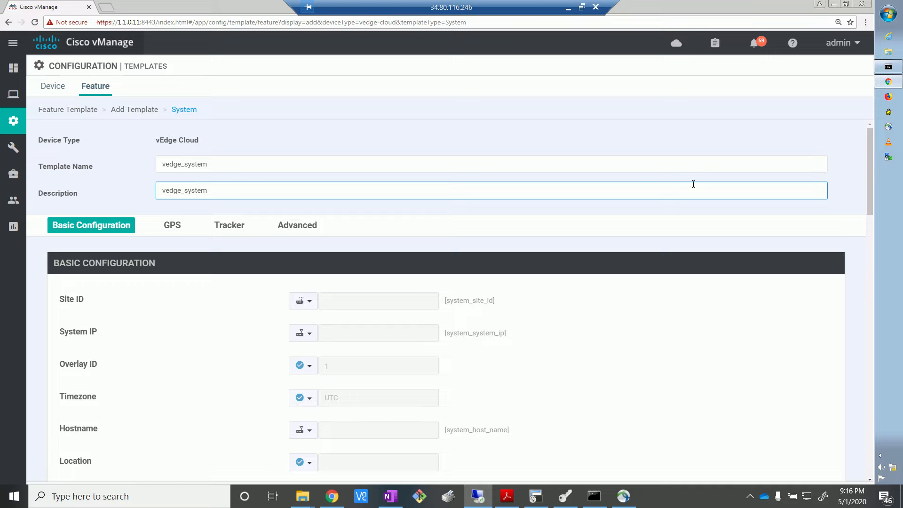
# Step: Examine the Basic Configuration fields and the Global and Device Specific scope options for the Site ID
pyautogui.scroll(-1, 870, 198)
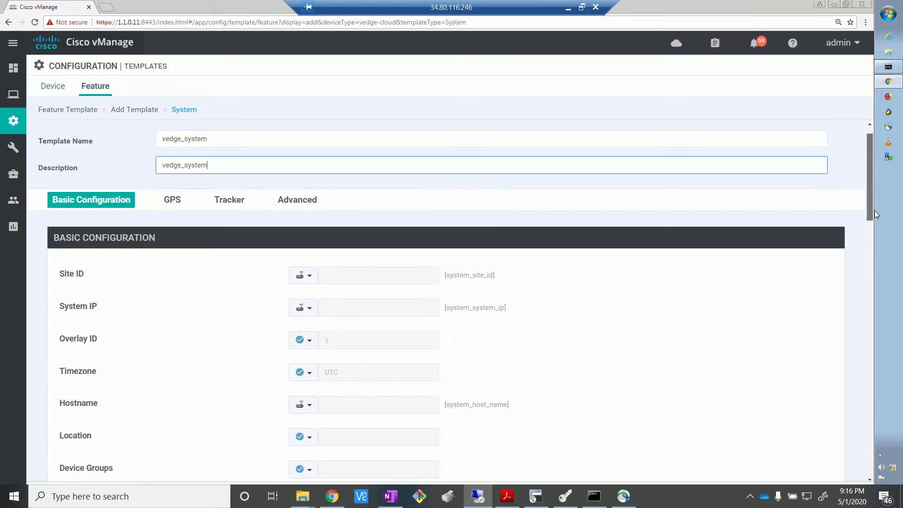
pyautogui.scroll(-2, 873, 210)
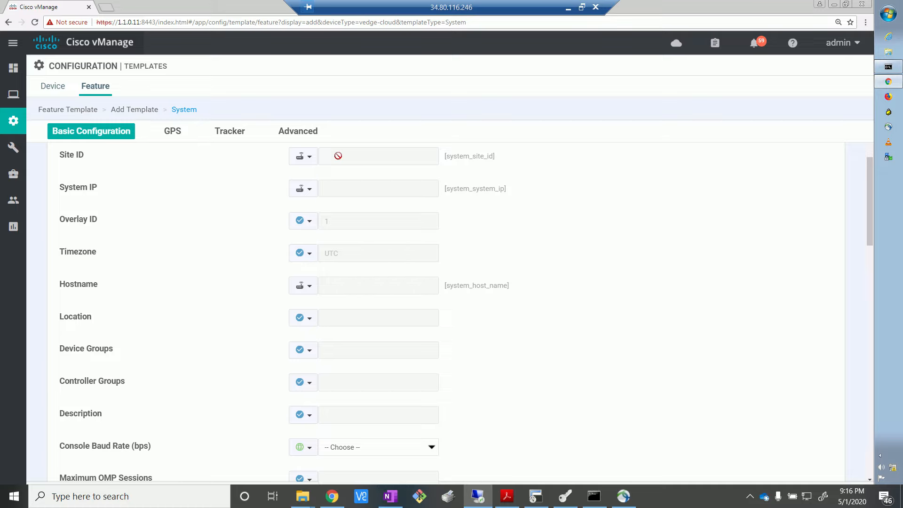
pyautogui.click(309, 158)
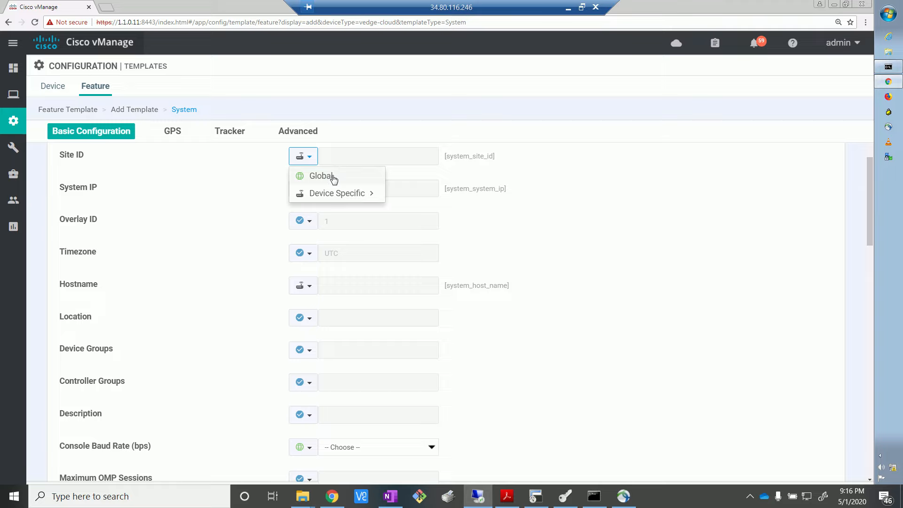
pyautogui.moveTo(328, 199)
pyautogui.click(417, 187)
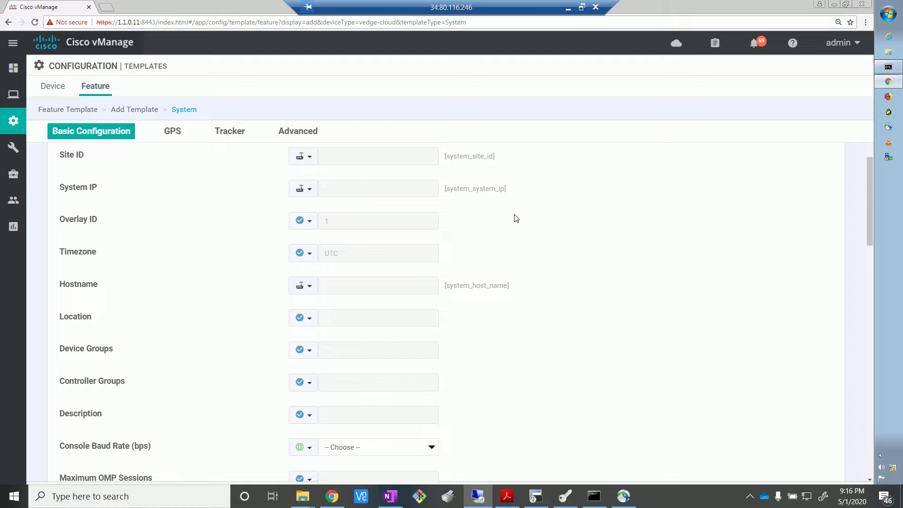
# Step: Set the console baud rate to 115200 bps in the template's Basic Configuration and review the neighbouring sections
pyautogui.scroll(-5, 616, 253)
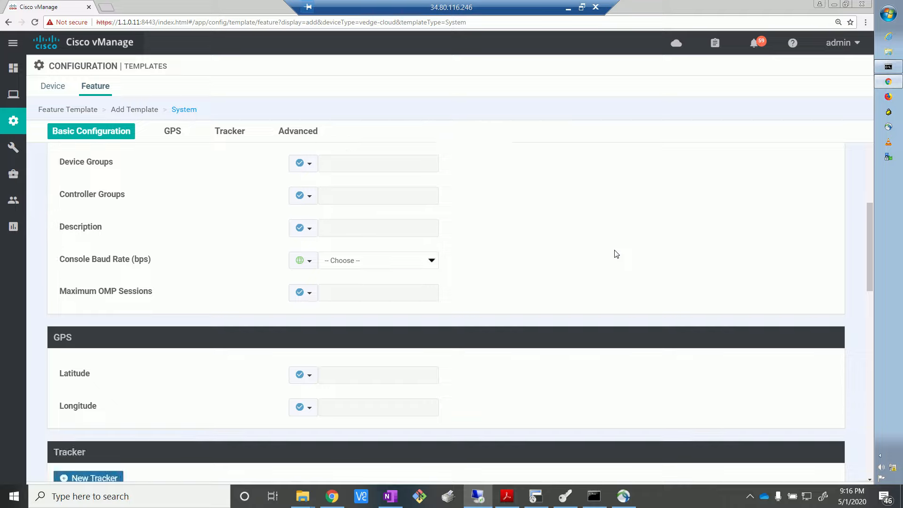
pyautogui.scroll(1, 616, 254)
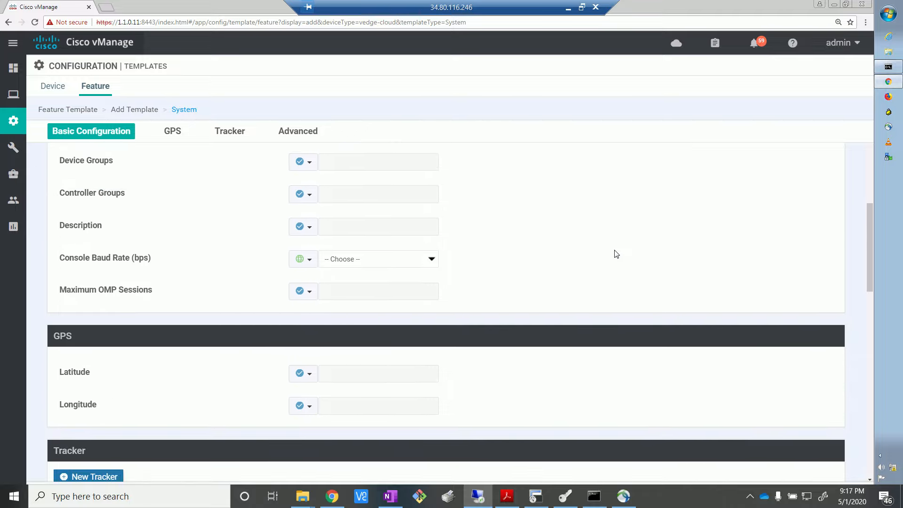
pyautogui.scroll(3, 615, 254)
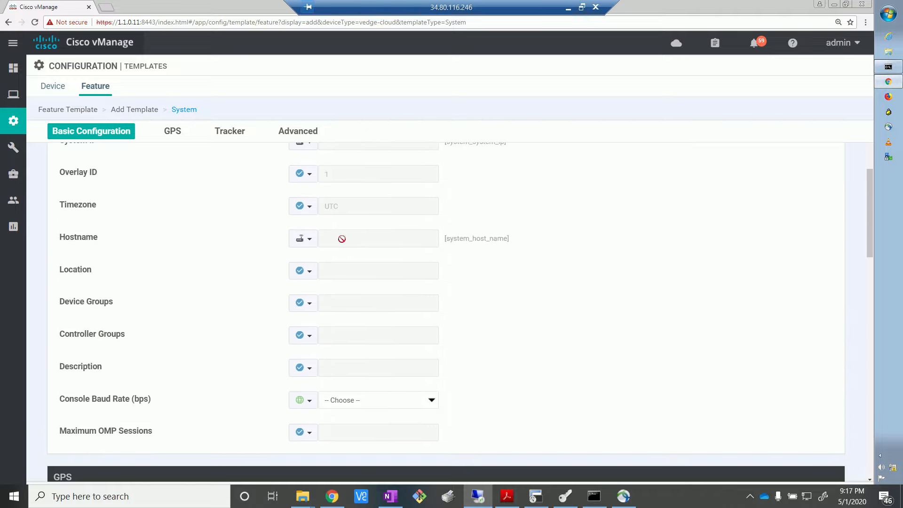
pyautogui.scroll(-4, 486, 252)
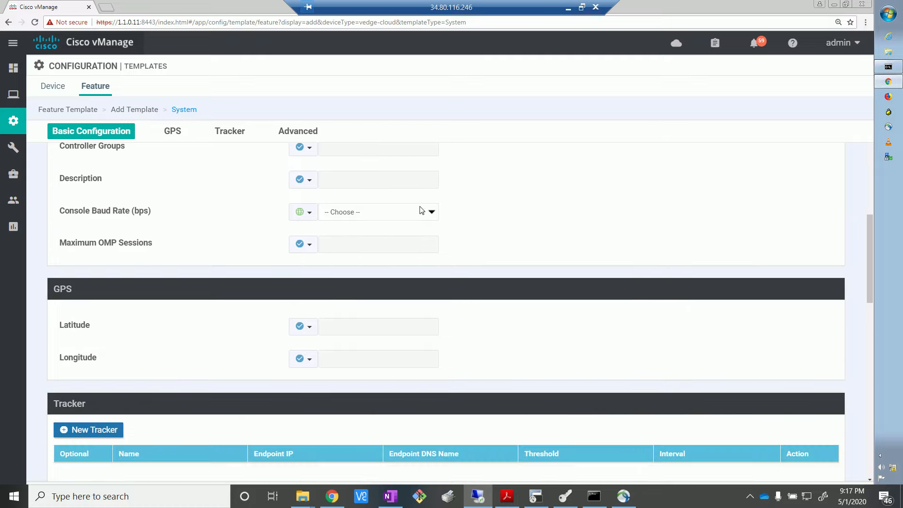
pyautogui.click(432, 214)
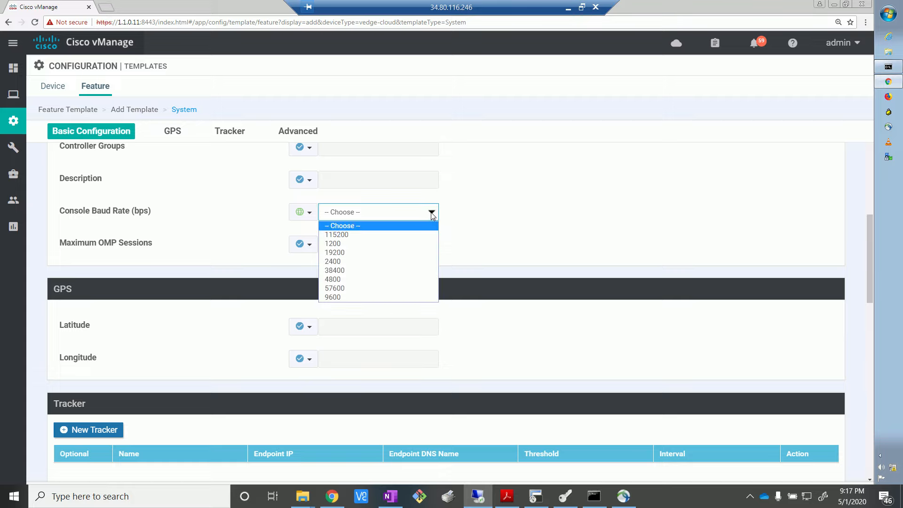
pyautogui.click(396, 234)
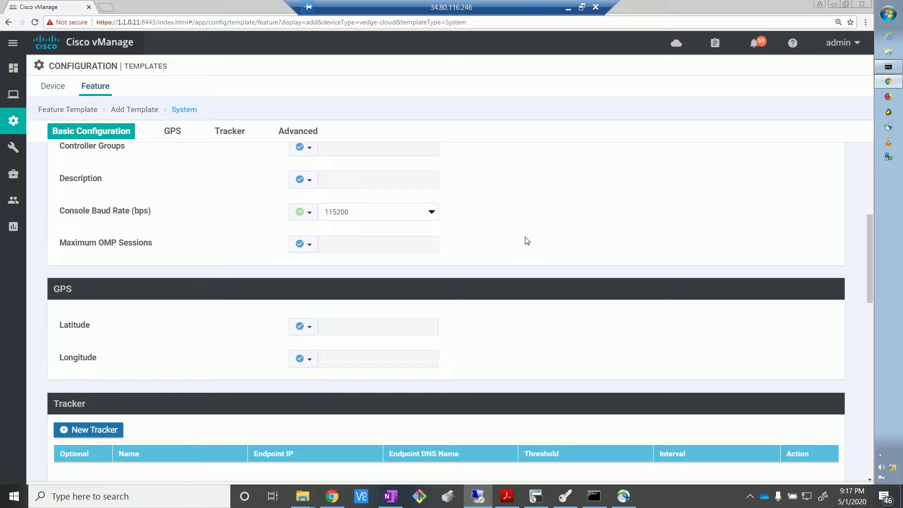
pyautogui.scroll(-3, 527, 241)
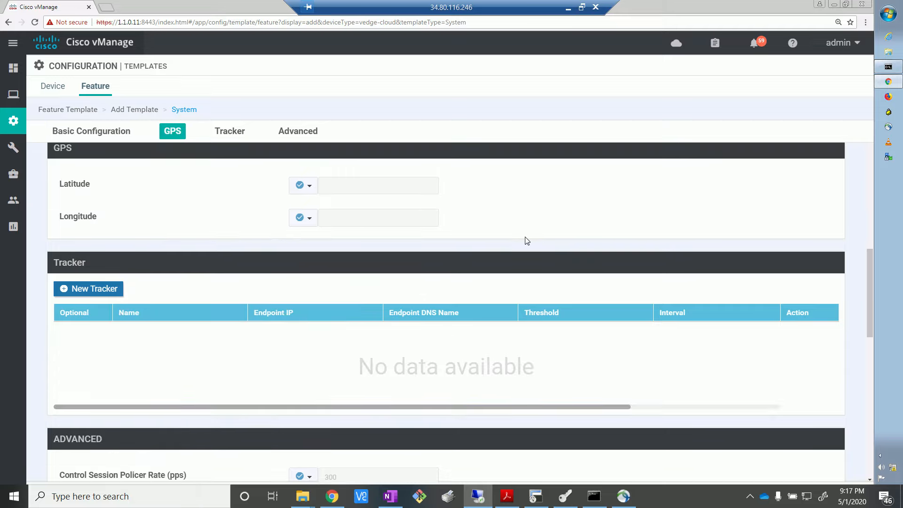
pyautogui.scroll(3, 527, 241)
pyautogui.scroll(1, 527, 241)
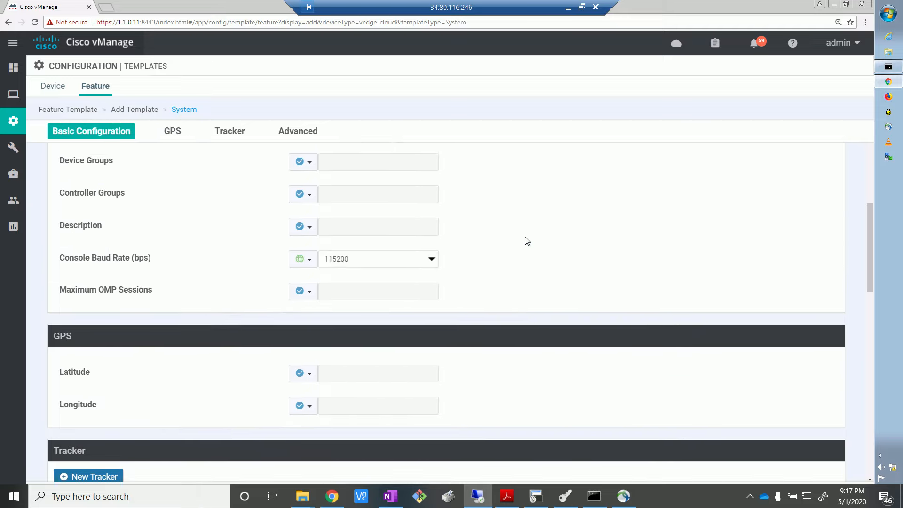
# Step: View the GPS section of the System template and consult the site layout in the EVE topology in the local browser
pyautogui.scroll(-3, 459, 264)
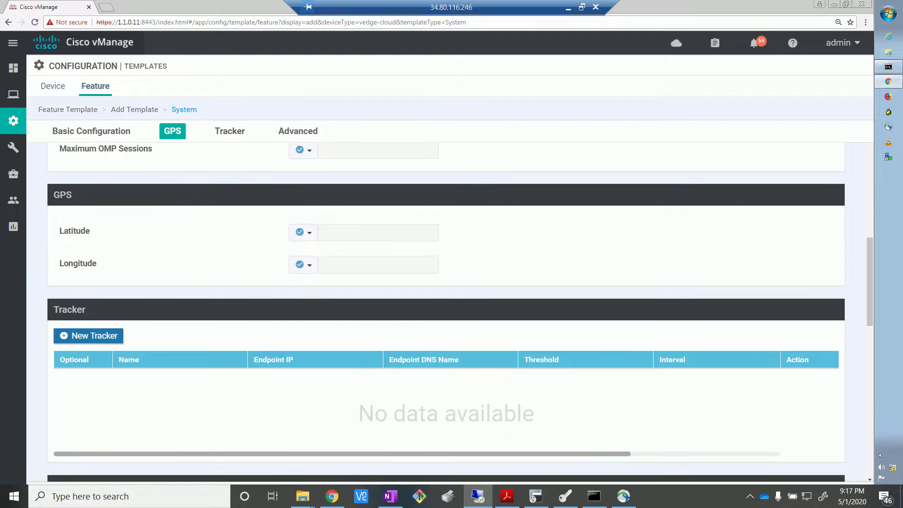
pyautogui.hotkey('alt', 'Tab')
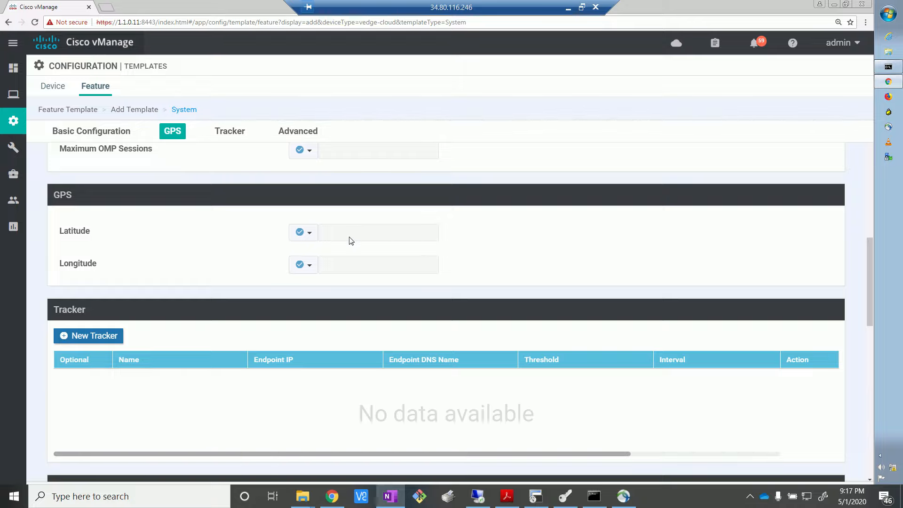
pyautogui.click(215, 253)
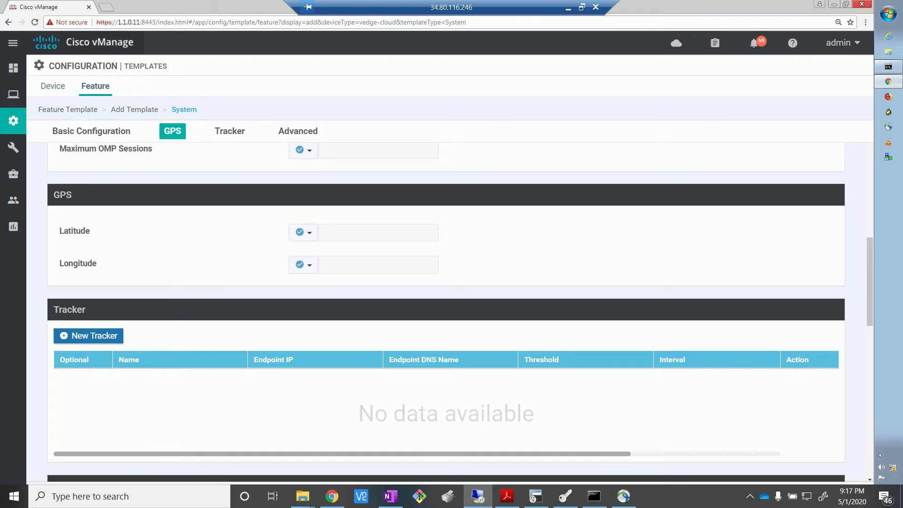
pyautogui.click(478, 496)
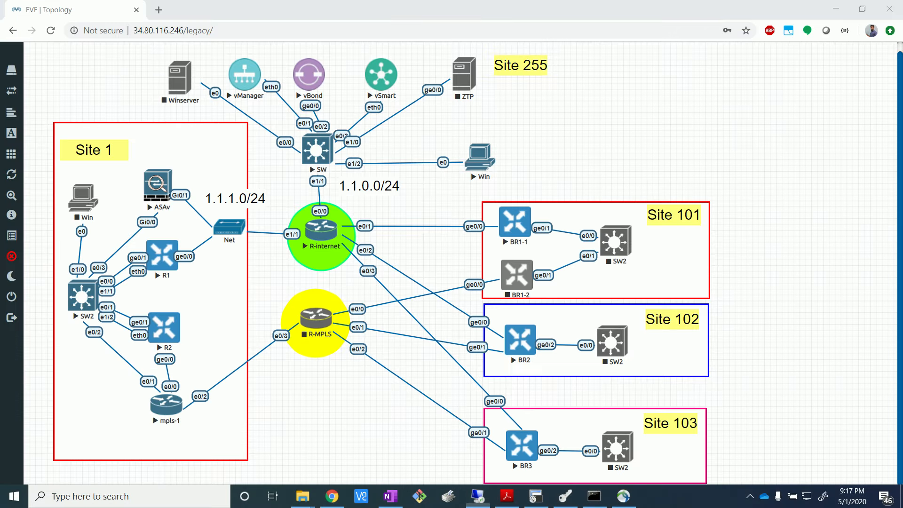
pyautogui.click(158, 10)
pyautogui.hotkey('ctrl', 'w')
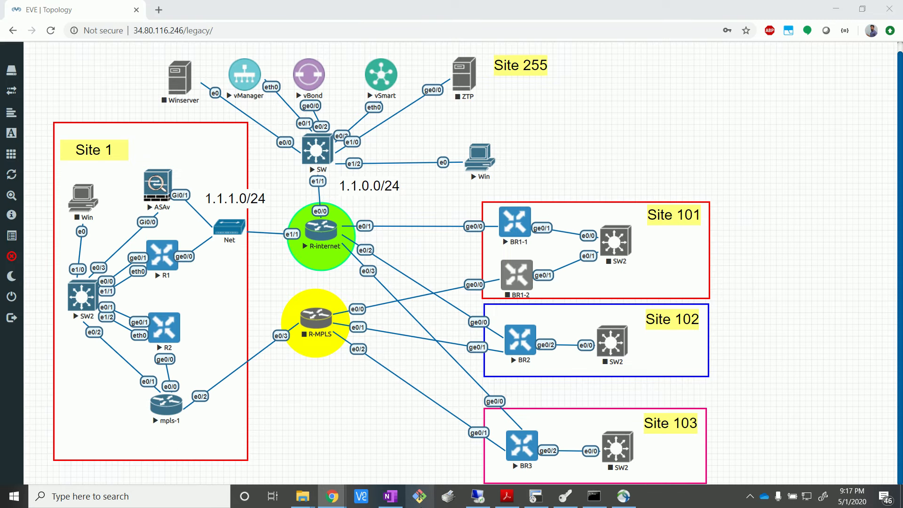
pyautogui.click(475, 498)
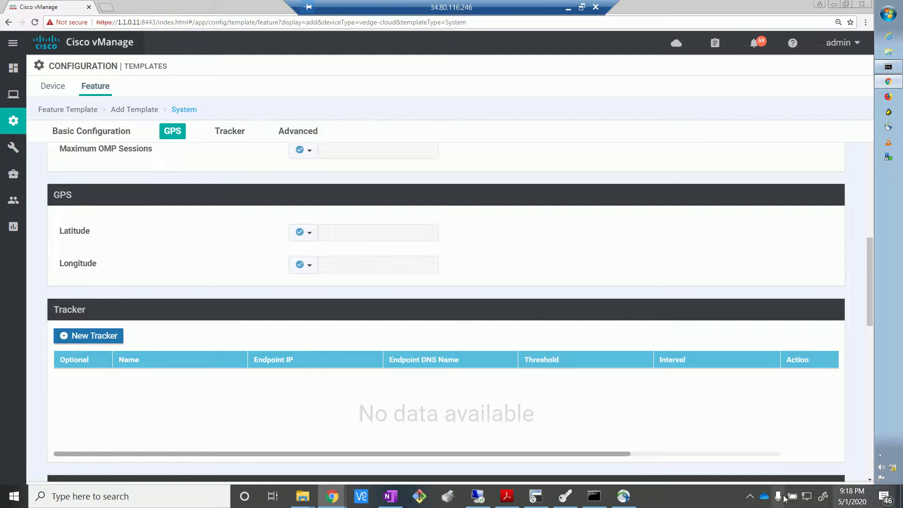
pyautogui.click(749, 496)
pyautogui.click(741, 448)
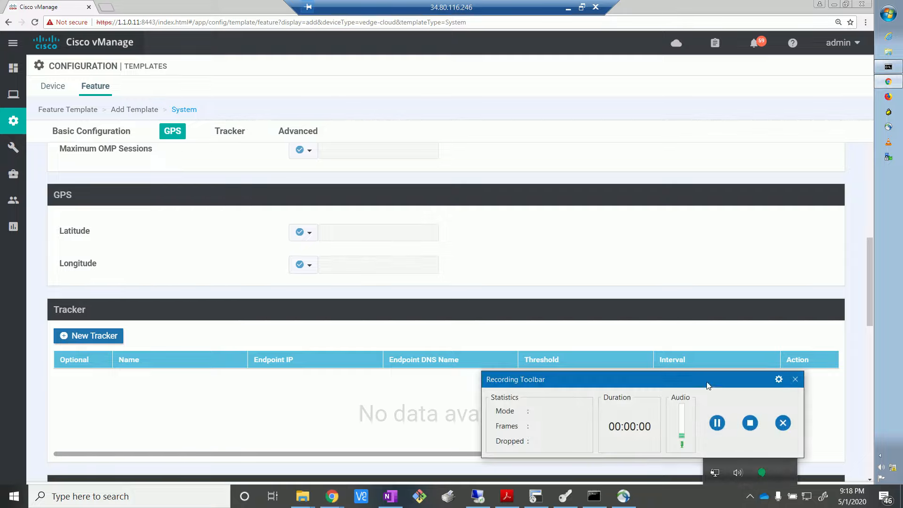
pyautogui.click(727, 421)
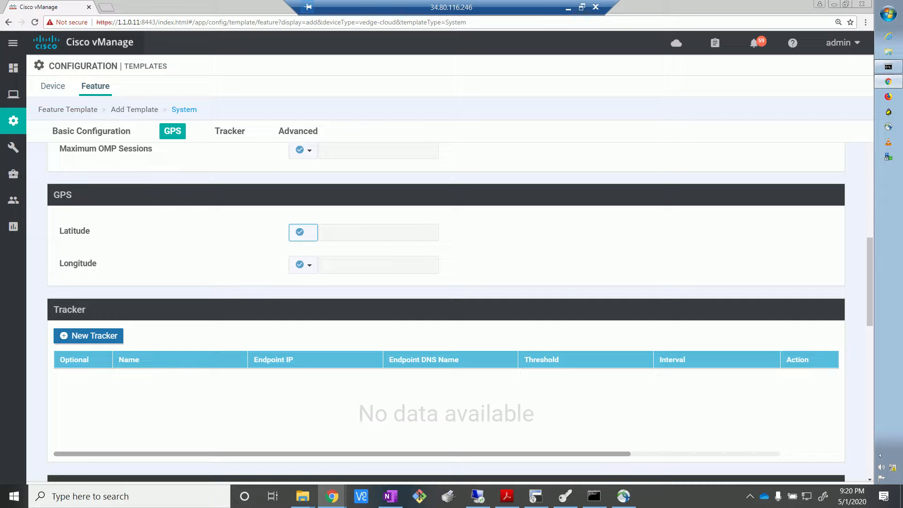
# Step: Set the GPS latitude and longitude to Device Specific with the keys system_latitude and system_longitude
pyautogui.click(377, 222)
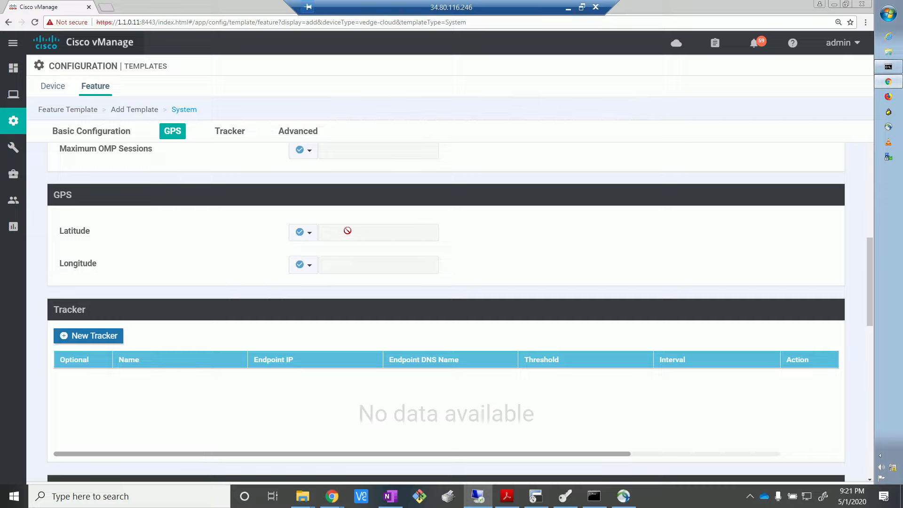
pyautogui.click(303, 232)
pyautogui.moveTo(312, 270)
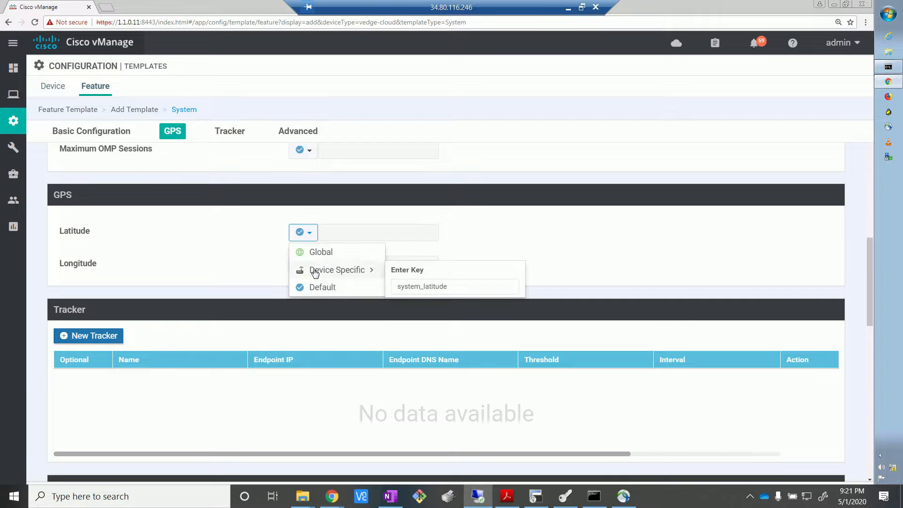
pyautogui.click(363, 272)
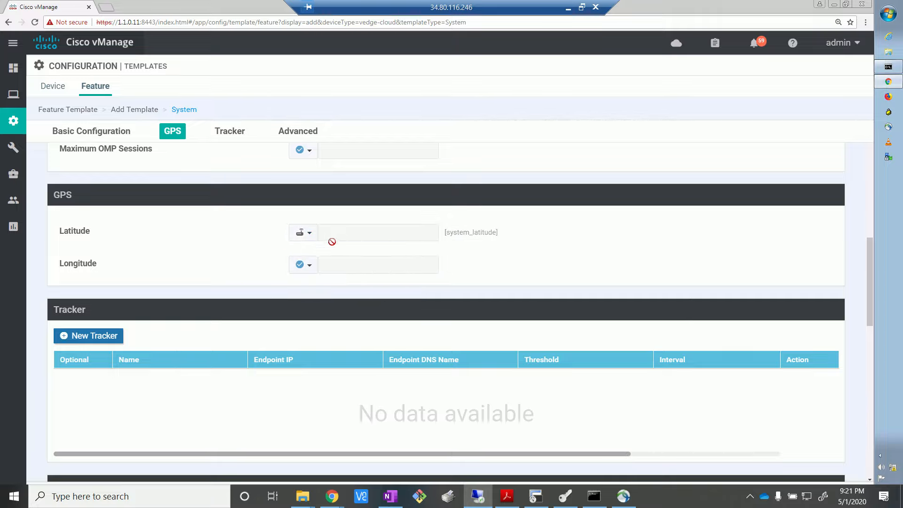
pyautogui.click(310, 272)
pyautogui.moveTo(328, 306)
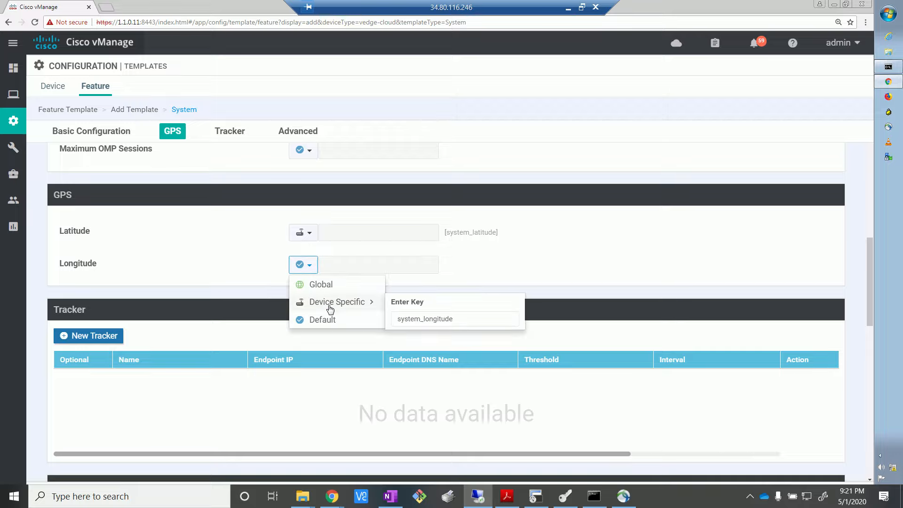
pyautogui.click(344, 306)
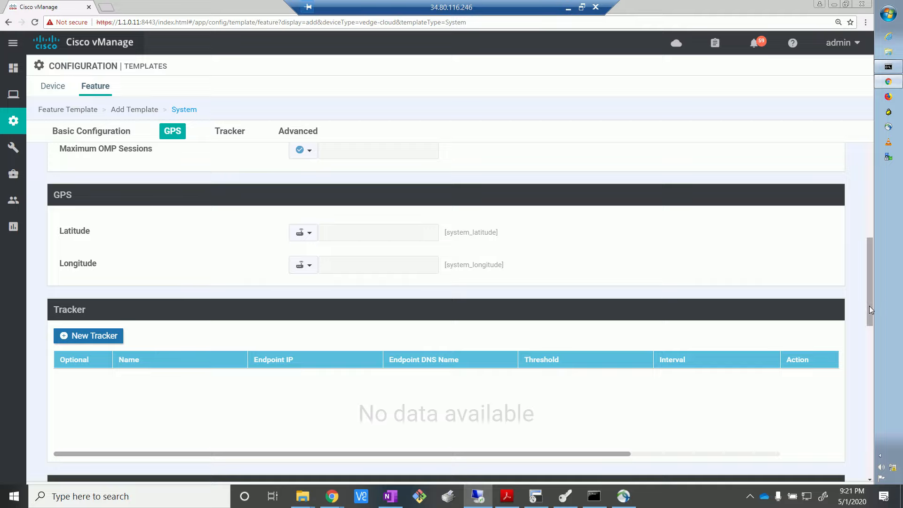
# Step: Review the Tracker table and the default settings of the Advanced section in the System template
pyautogui.moveTo(870, 313); pyautogui.dragTo(870, 335)
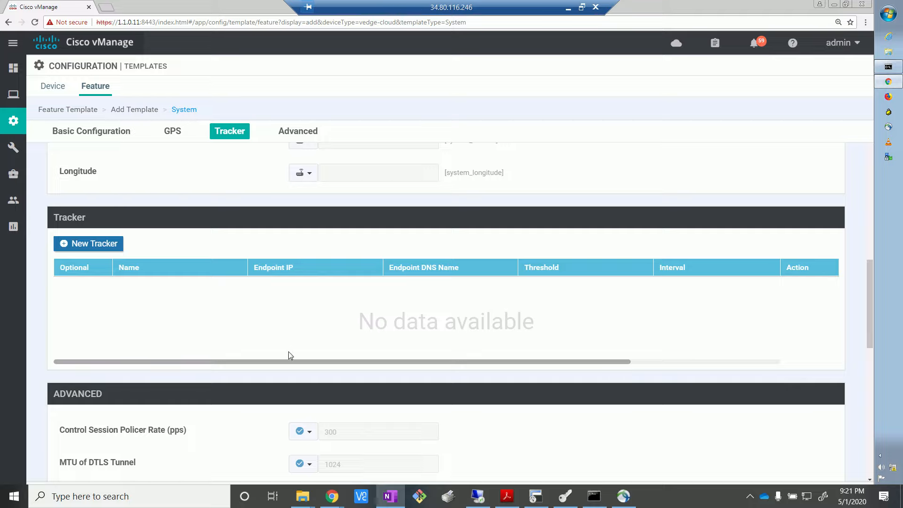
pyautogui.click(868, 322)
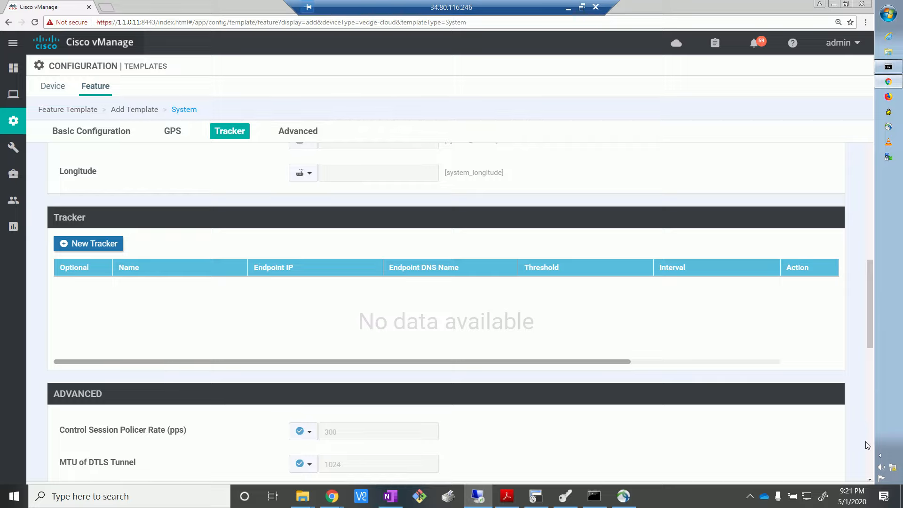
pyautogui.moveTo(871, 339); pyautogui.dragTo(612, 192)
pyautogui.scroll(-6, 133, 348)
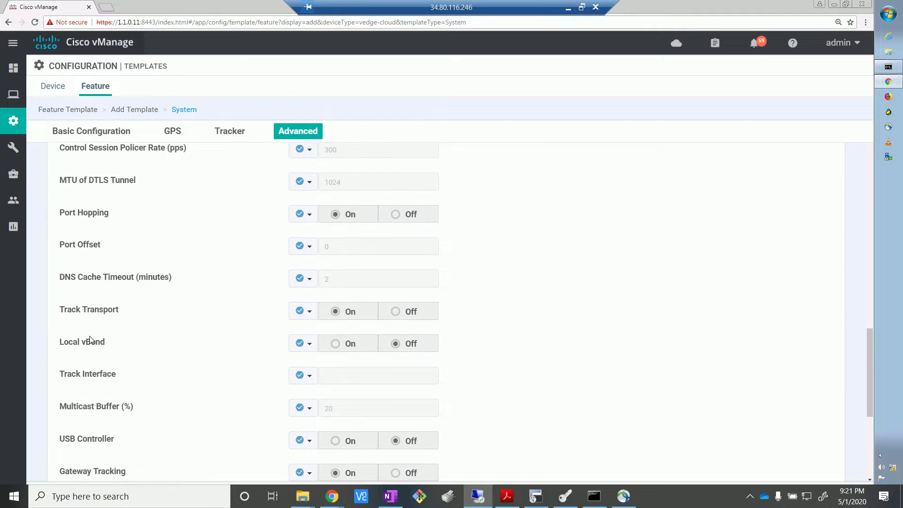
pyautogui.scroll(2, 90, 340)
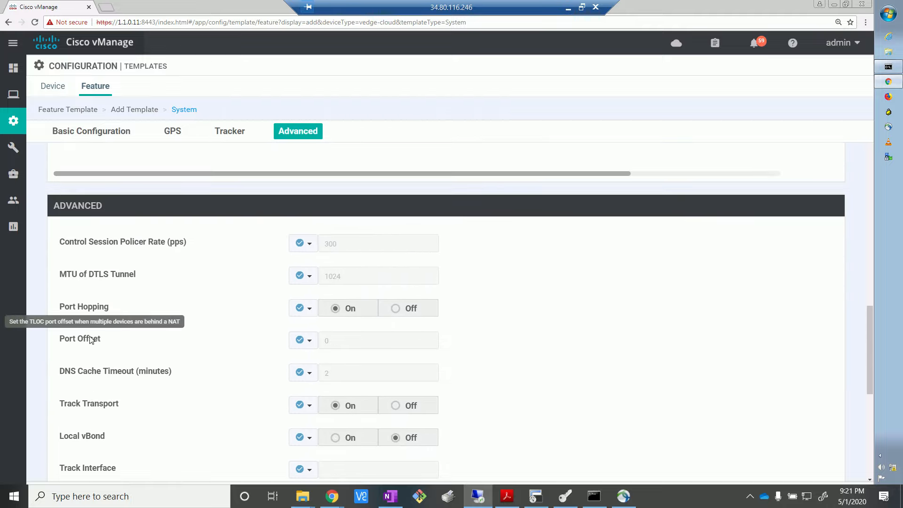
pyautogui.scroll(-2, 508, 304)
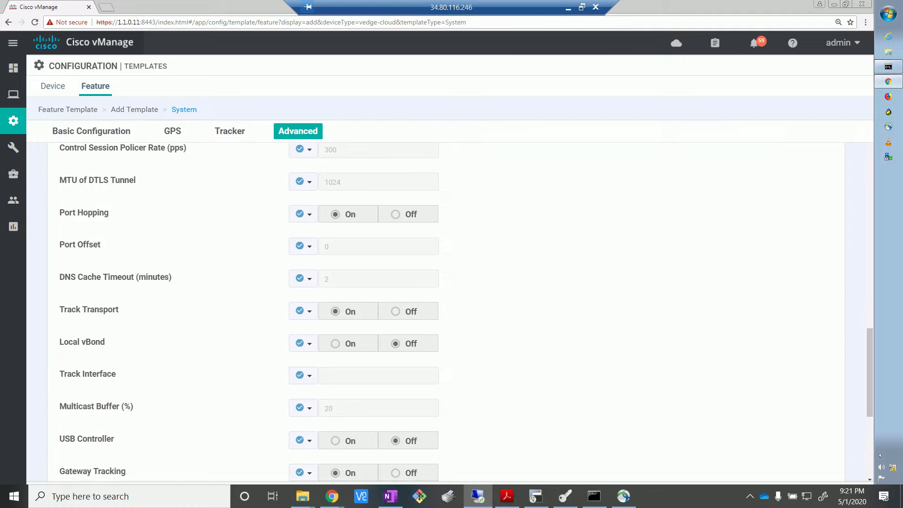
pyautogui.moveTo(869, 376); pyautogui.dragTo(877, 461)
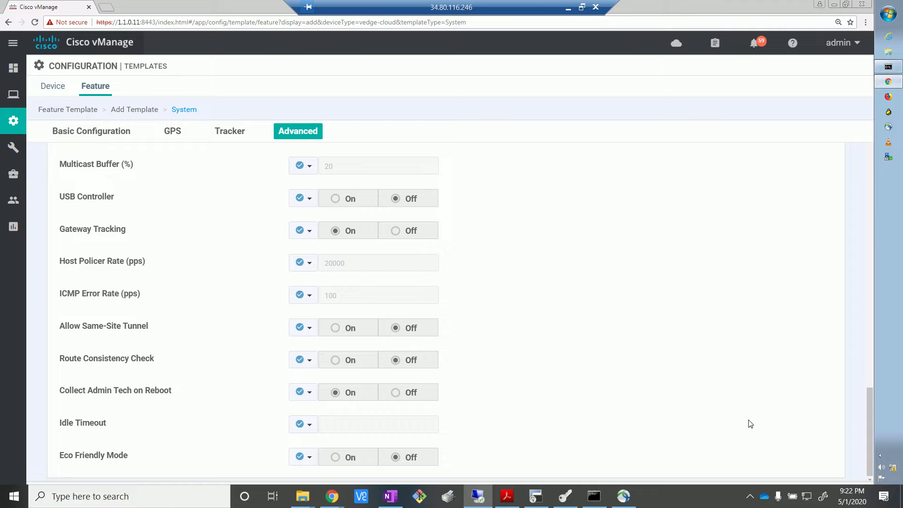
# Step: Recheck the System template from its Basic Configuration through GPS and Tracker to the last Advanced settings
pyautogui.moveTo(868, 470); pyautogui.dragTo(871, 148)
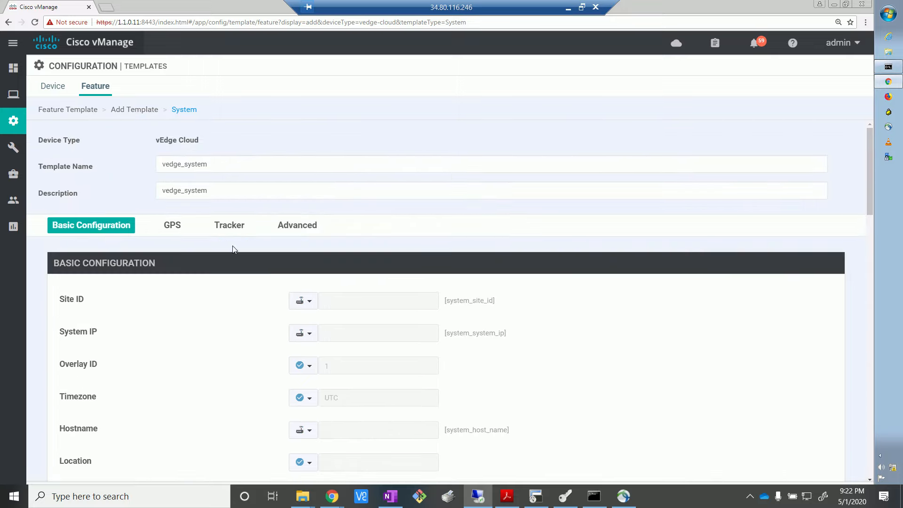
pyautogui.click(171, 226)
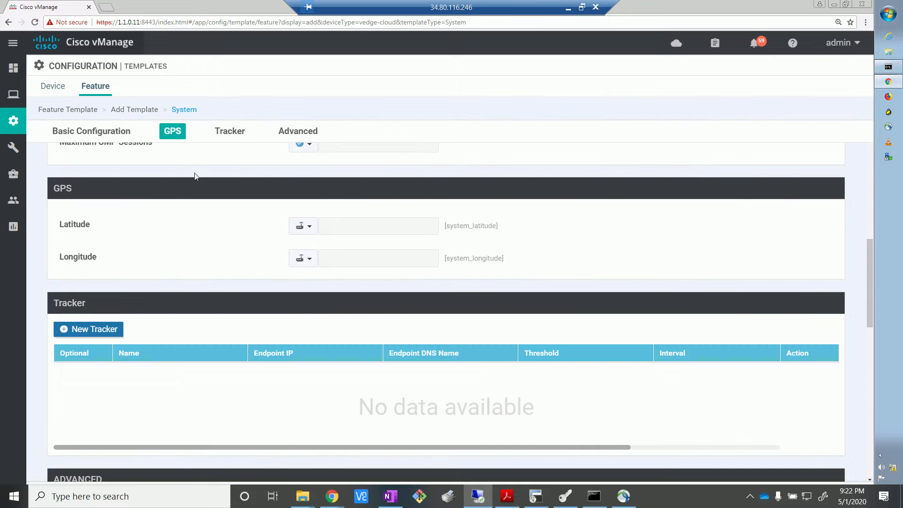
pyautogui.click(231, 134)
pyautogui.click(296, 133)
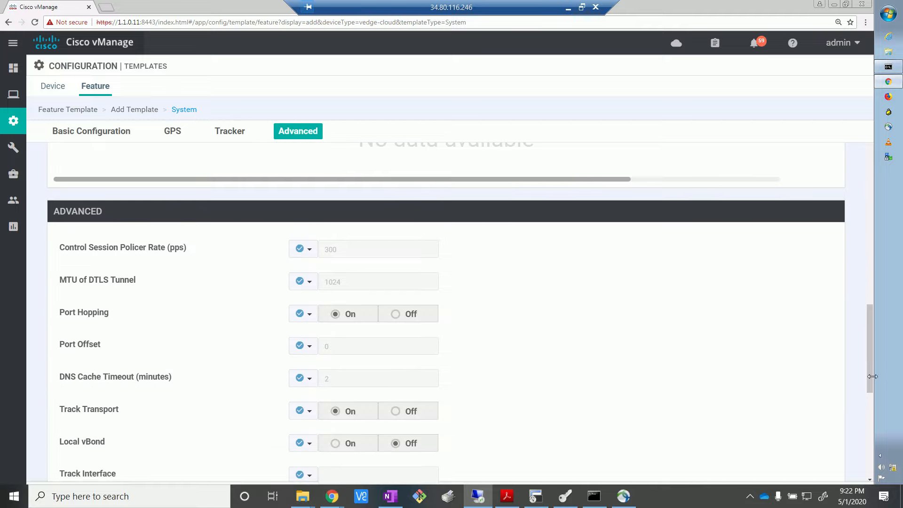
pyautogui.scroll(-1, 864, 377)
pyautogui.moveTo(868, 379); pyautogui.dragTo(867, 461)
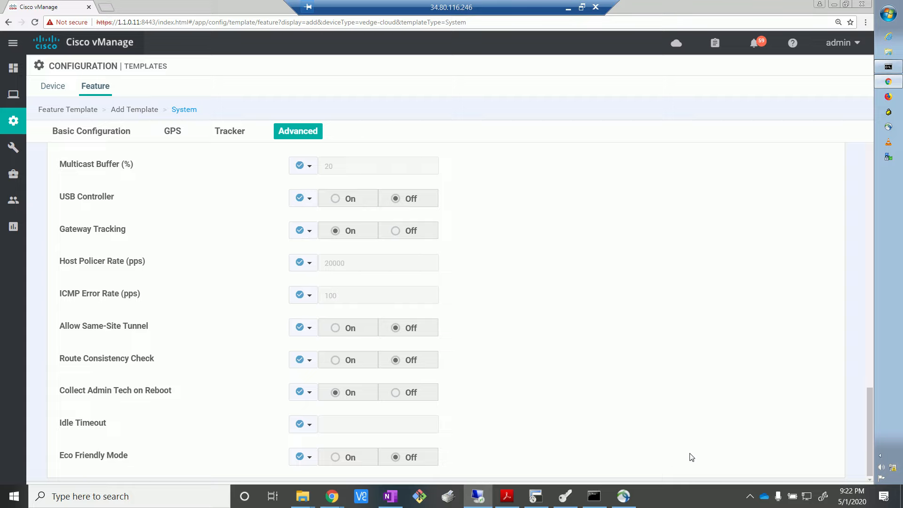
pyautogui.click(749, 495)
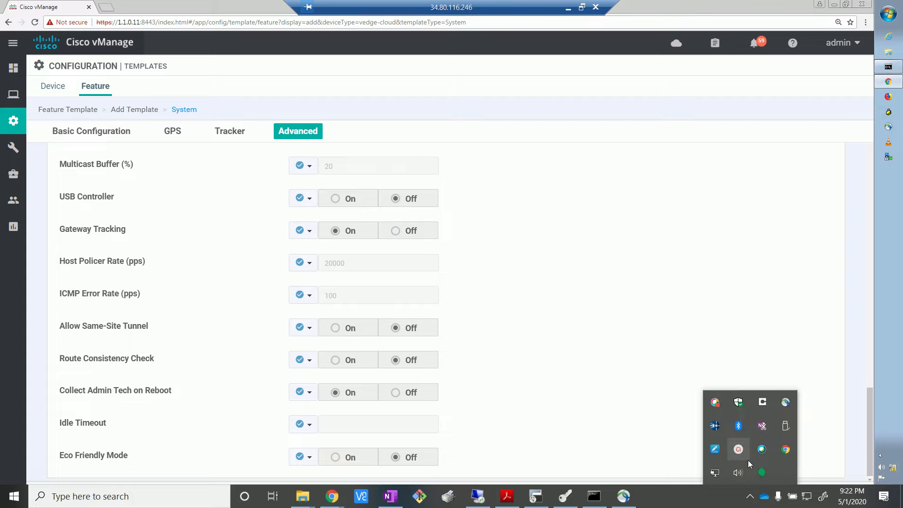
pyautogui.click(590, 367)
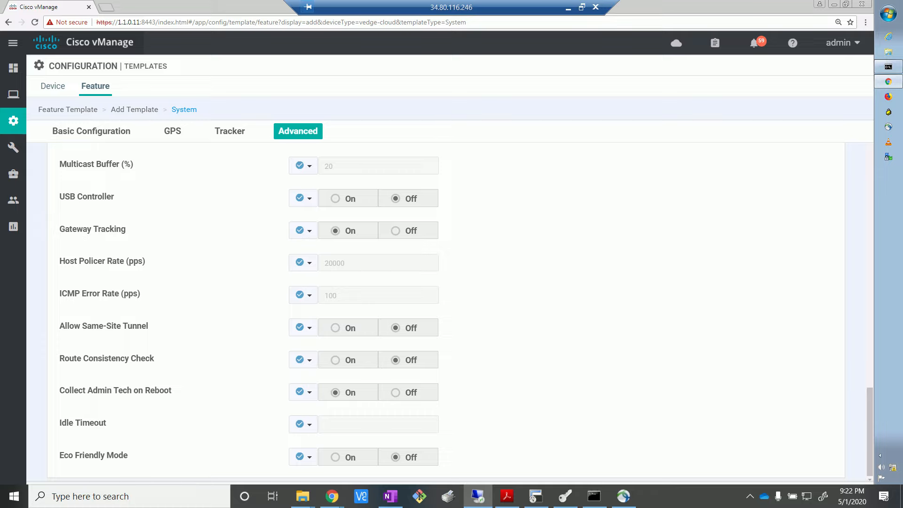
pyautogui.click(749, 496)
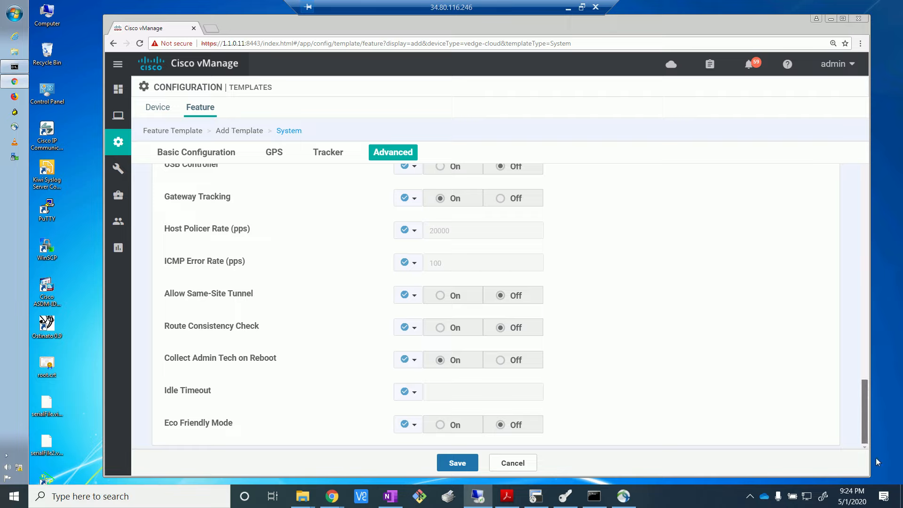
# Step: Save the vedge_system template and start a new VPN feature template for the vEdge Cloud device model
pyautogui.click(467, 464)
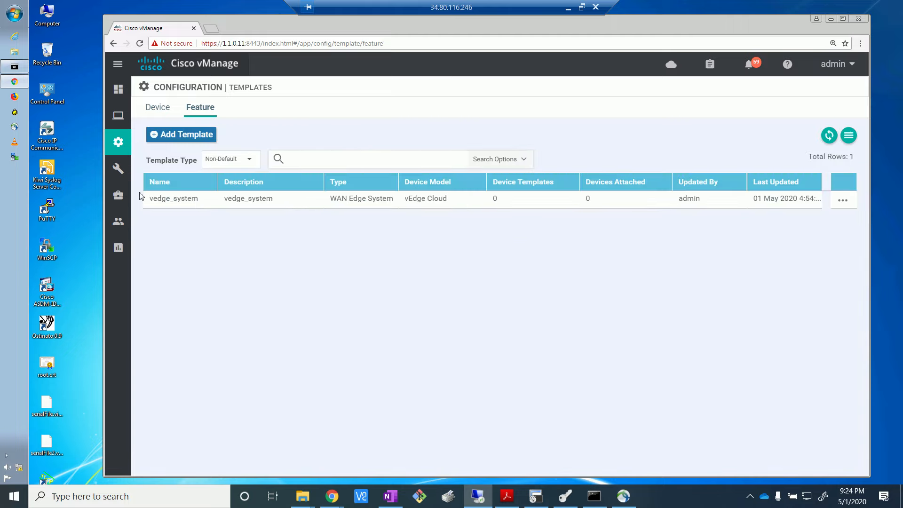
pyautogui.click(175, 138)
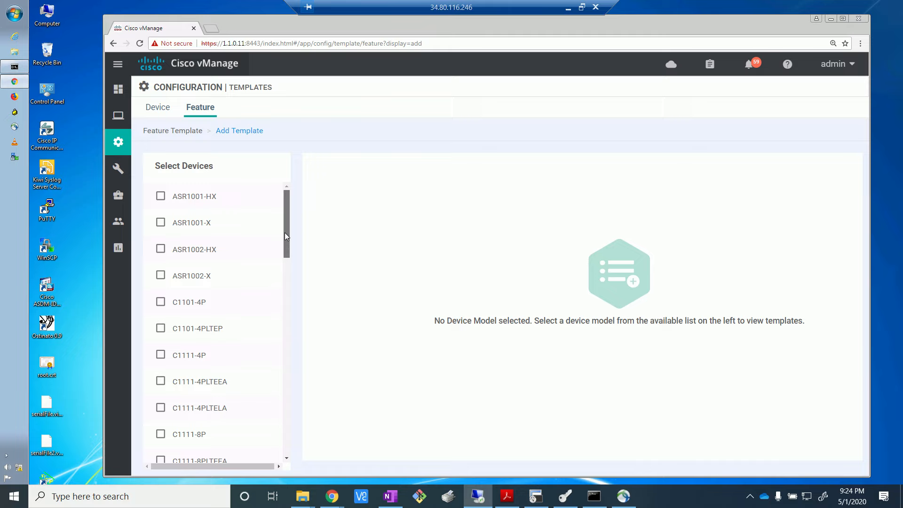
pyautogui.moveTo(284, 235); pyautogui.dragTo(269, 453)
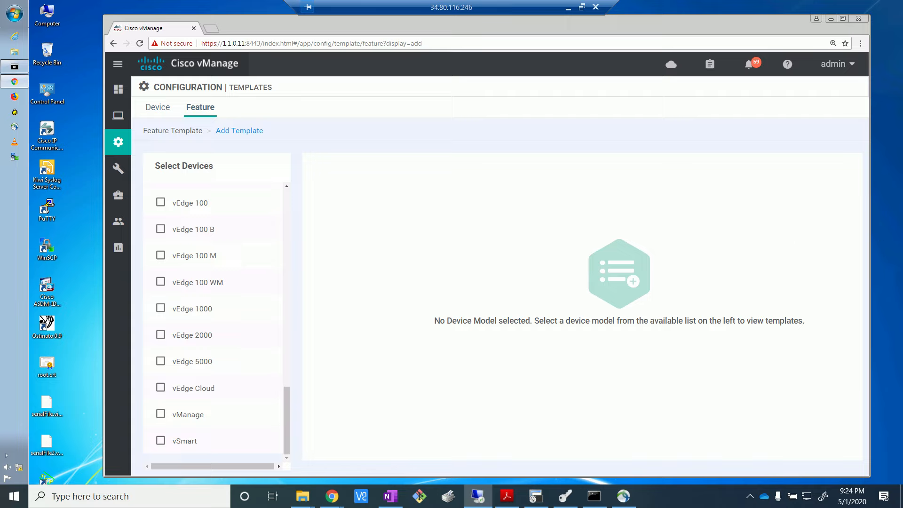
pyautogui.hotkey('alt', 'Tab')
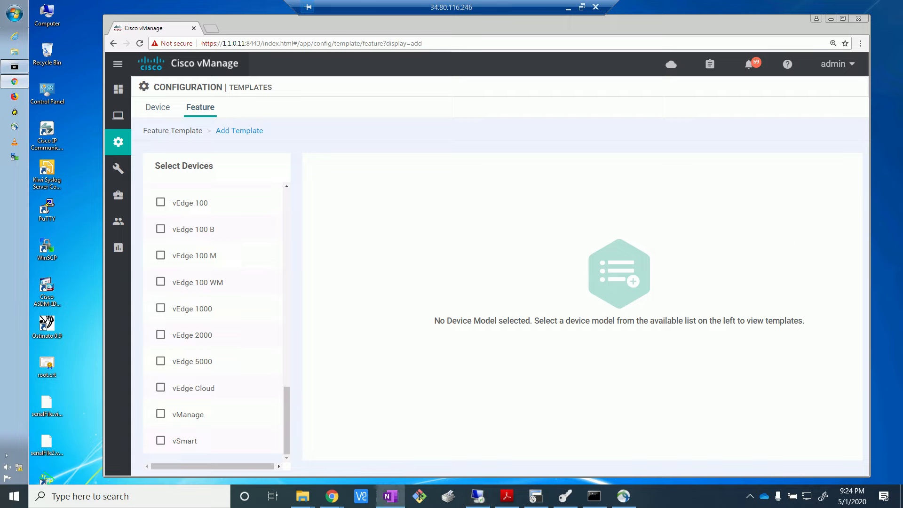
pyautogui.click(161, 390)
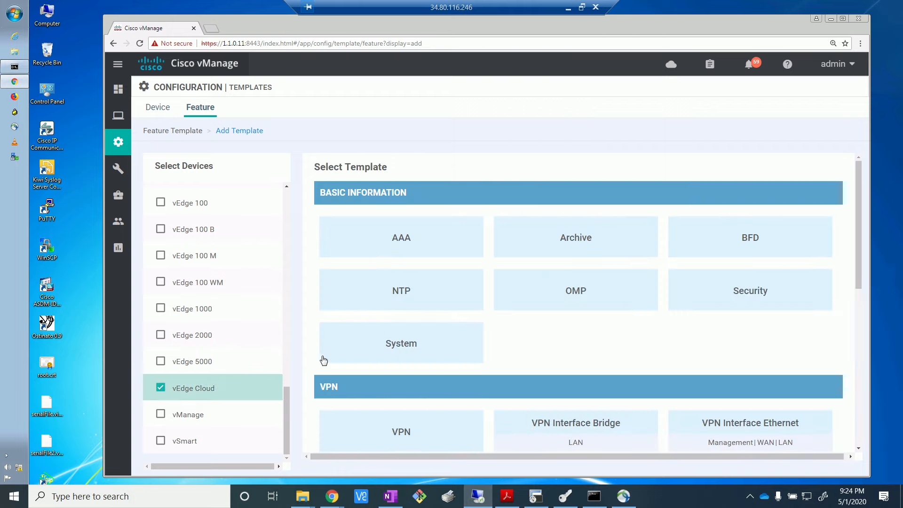
pyautogui.click(431, 443)
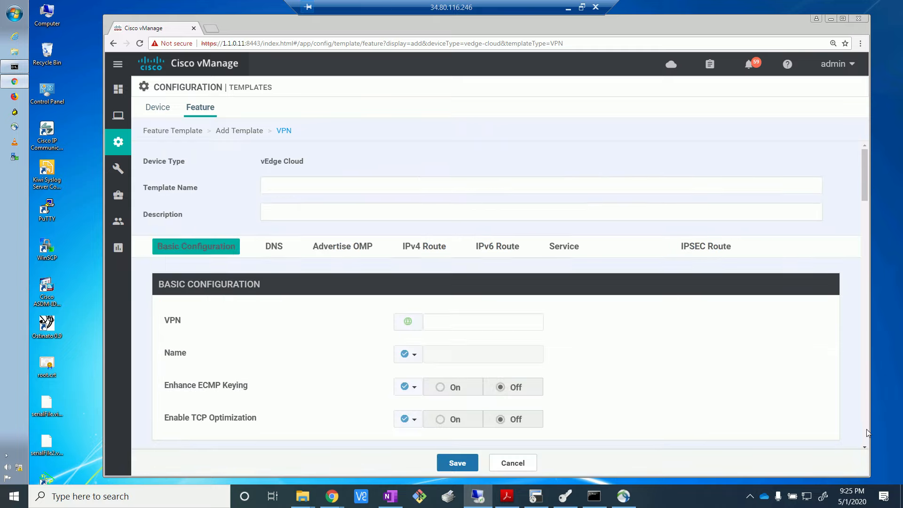
# Step: Enter vedge_vpn0 as both the name and the description of the VPN template
pyautogui.click(349, 186)
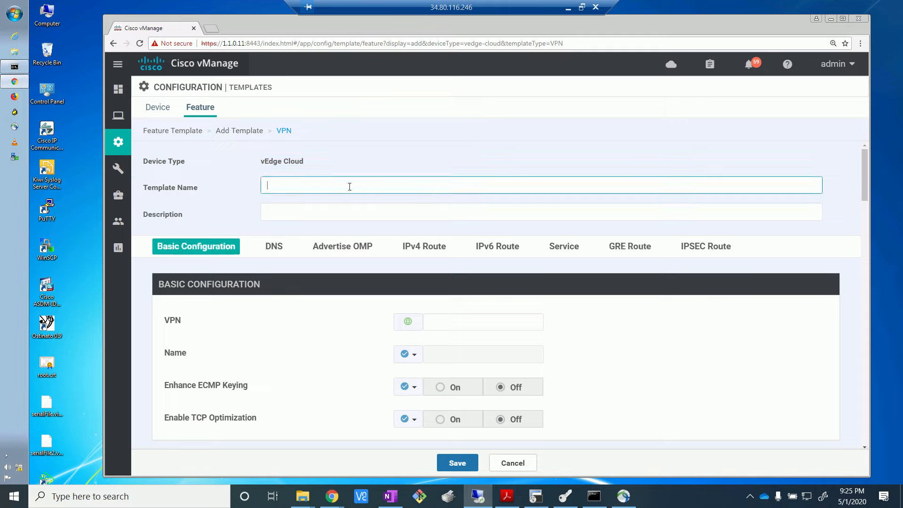
pyautogui.write('vpn')
pyautogui.write('0')
pyautogui.write('vedge_')
pyautogui.hotkey('ctrl', 'a')
pyautogui.hotkey('ctrl', 'c')
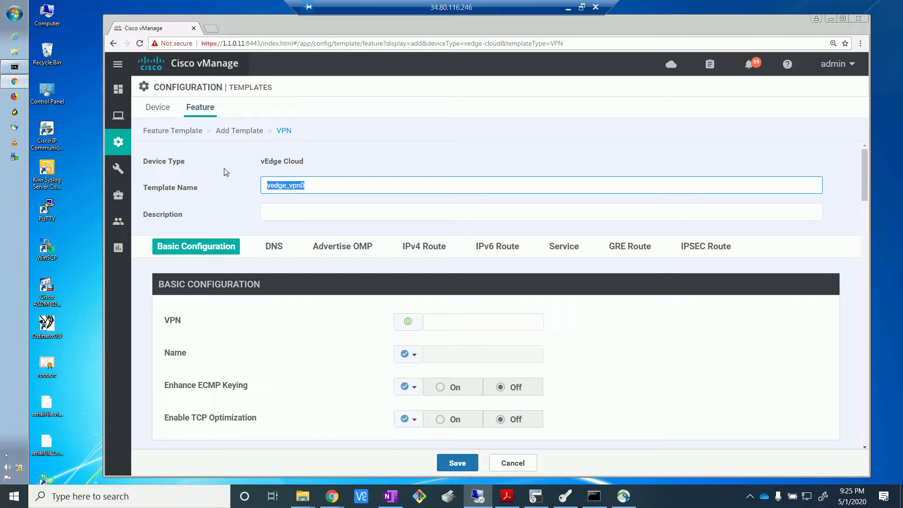
pyautogui.click(305, 211)
pyautogui.hotkey('ctrl', 'v')
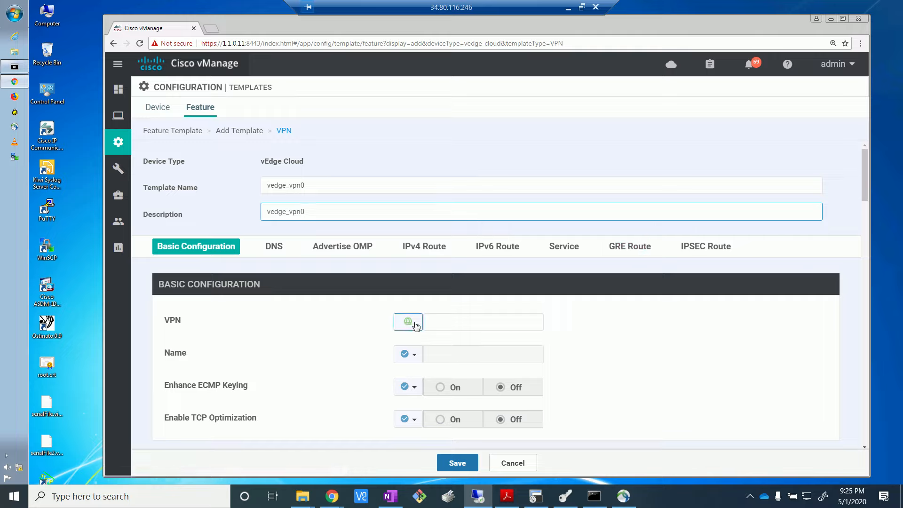
# Step: Set the VPN number to 0 in the template's Basic Configuration
pyautogui.click(456, 320)
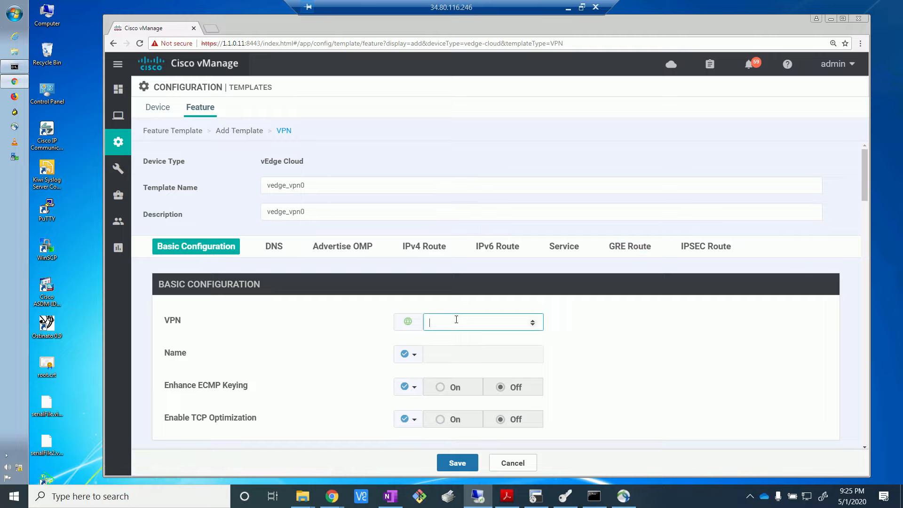
pyautogui.write('0')
pyautogui.click(604, 353)
pyautogui.click(434, 320)
pyautogui.write('0')
# Step: Make the VPN's Name a Global value and set it to VPN overlay
pyautogui.click(412, 357)
pyautogui.click(425, 374)
pyautogui.click(446, 355)
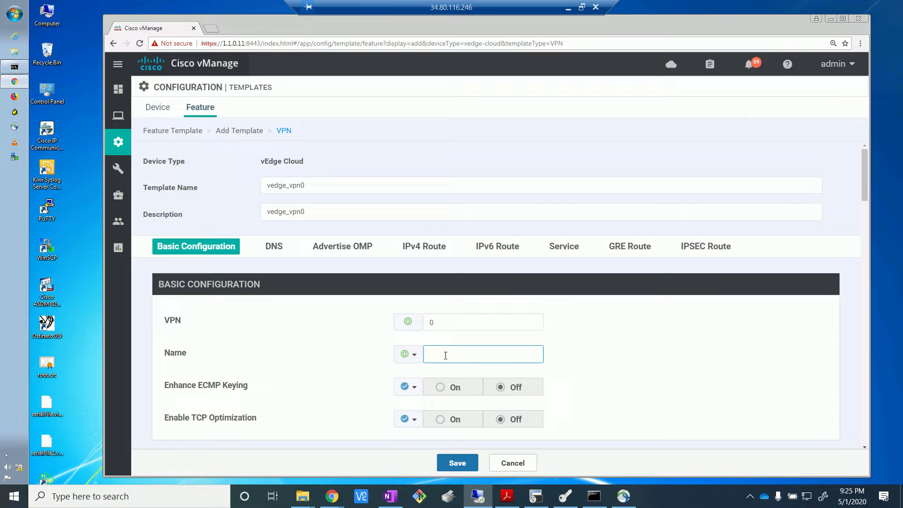
pyautogui.write('VPN overlay')
# Step: Make Enhance ECMP Keying a Global setting and turn it on
pyautogui.moveTo(864, 190); pyautogui.dragTo(866, 207)
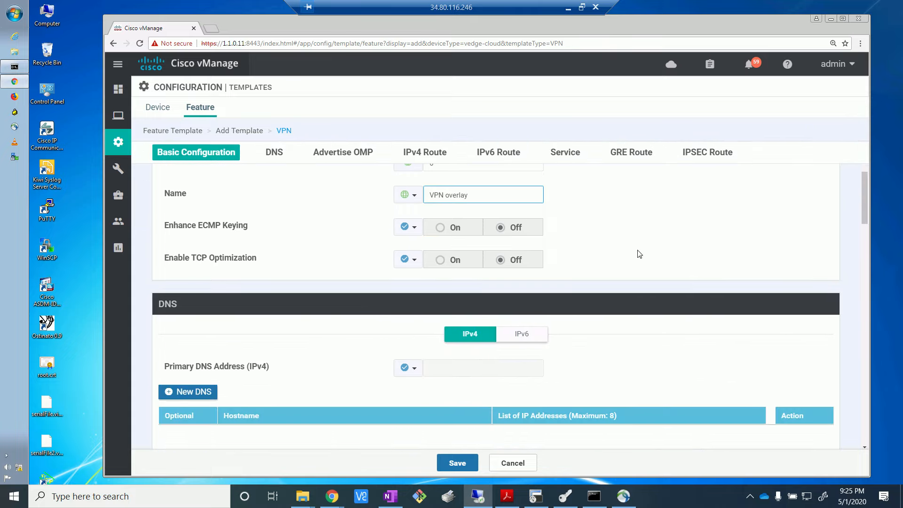
pyautogui.click(441, 231)
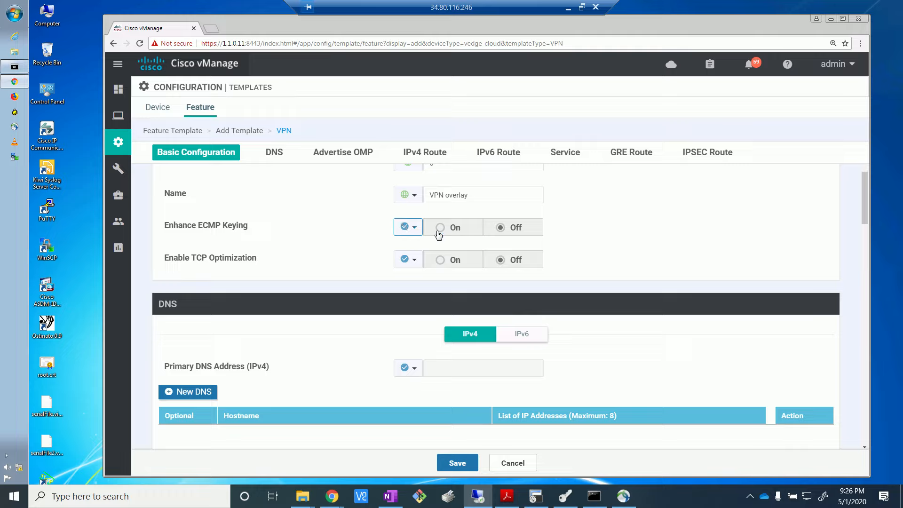
pyautogui.click(413, 231)
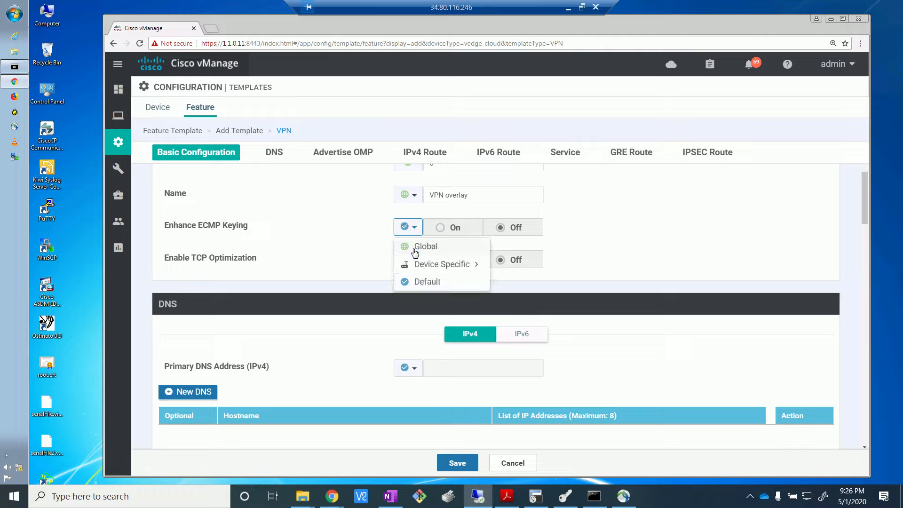
pyautogui.click(415, 249)
pyautogui.click(444, 233)
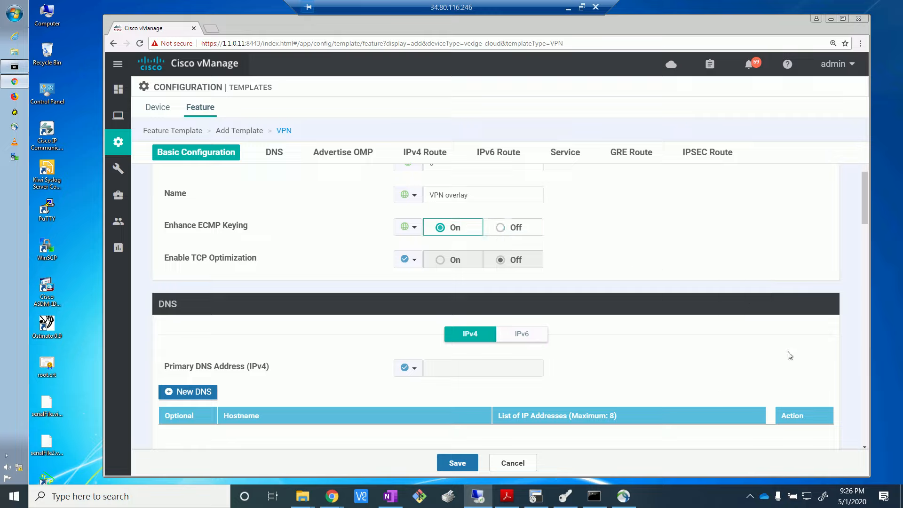
# Step: Start a new IPv4 route with the global prefix 0.0.0.0/0
pyautogui.scroll(-3, 863, 229)
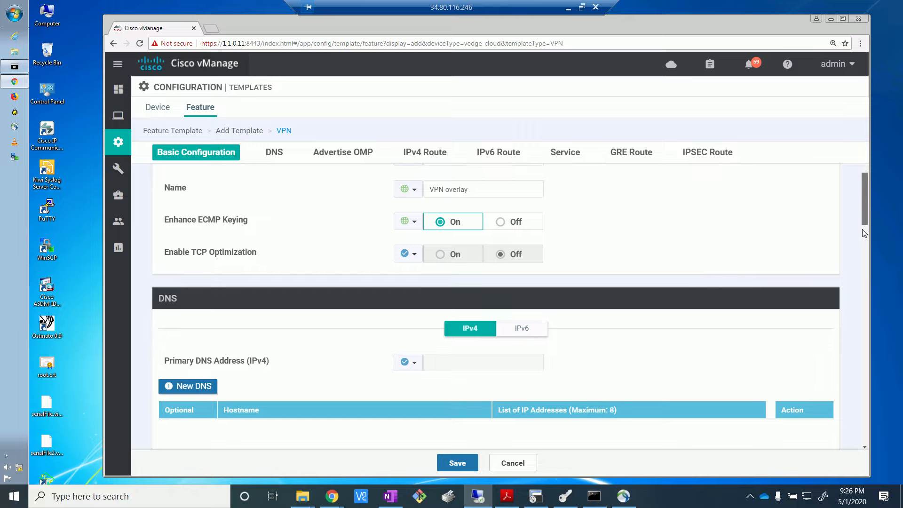
pyautogui.moveTo(862, 238); pyautogui.dragTo(864, 251)
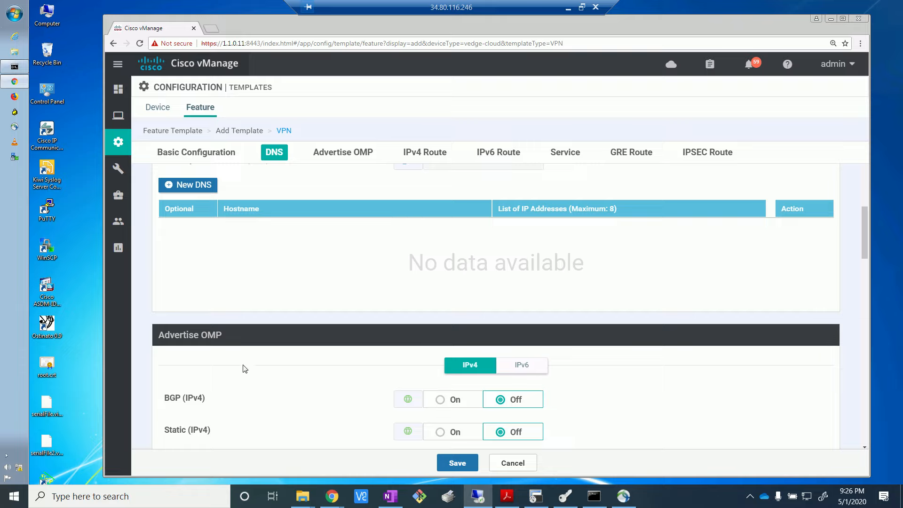
pyautogui.scroll(-5, 272, 331)
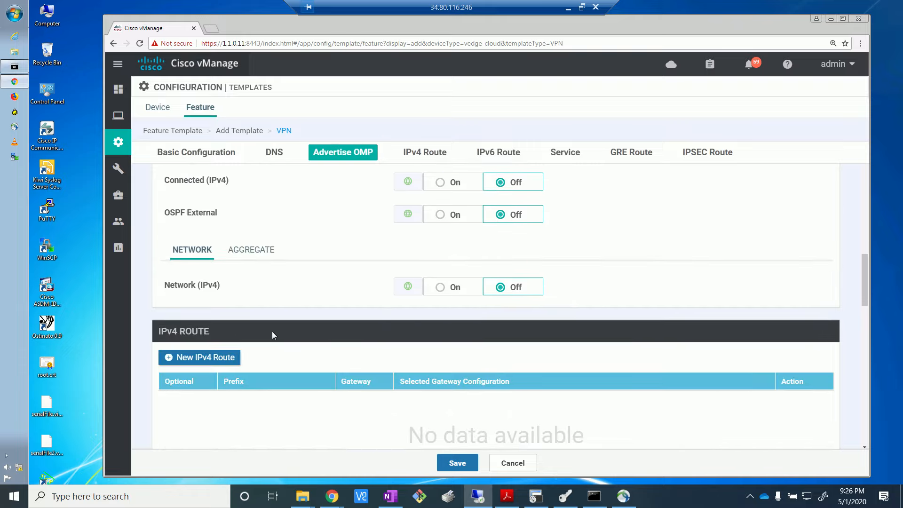
pyautogui.scroll(2, 327, 296)
pyautogui.scroll(2, 327, 297)
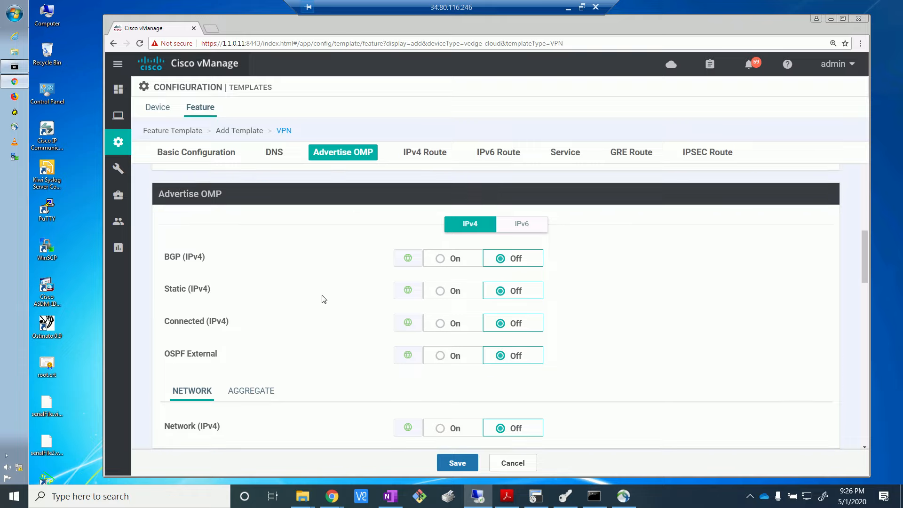
pyautogui.scroll(-4, 326, 292)
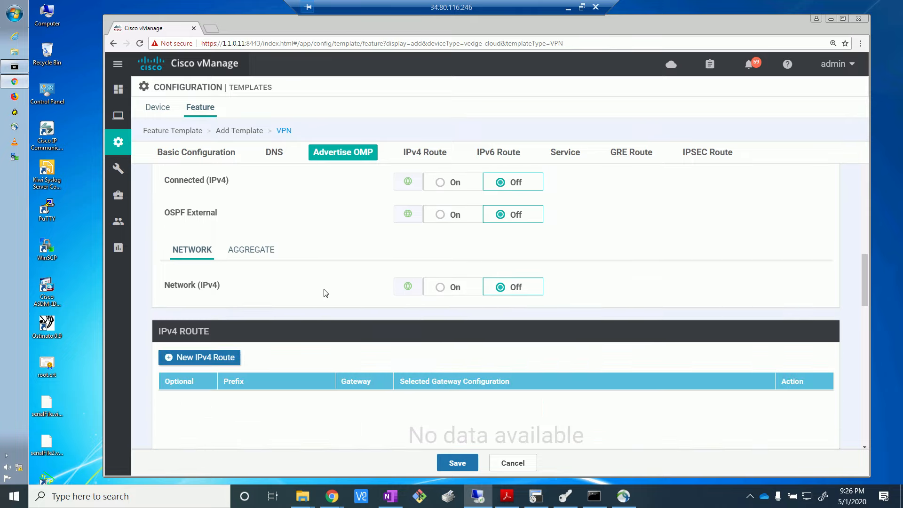
pyautogui.scroll(-4, 325, 293)
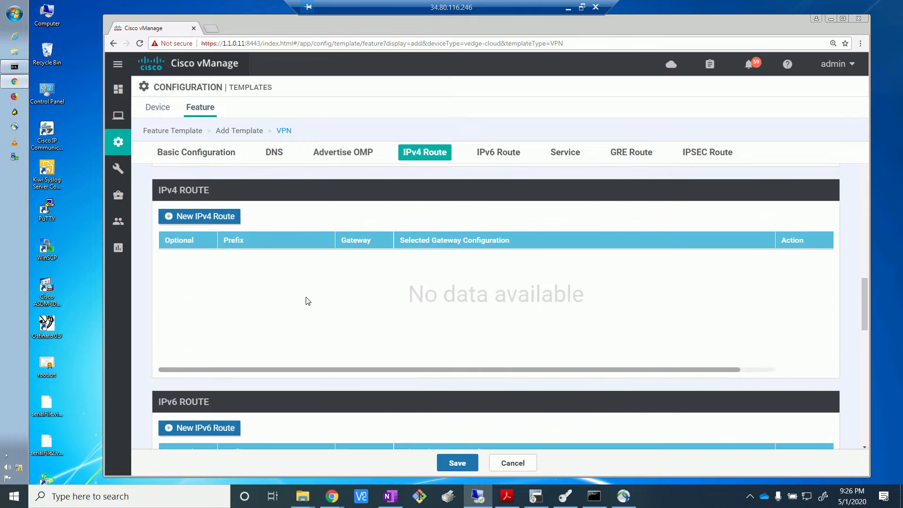
pyautogui.click(208, 217)
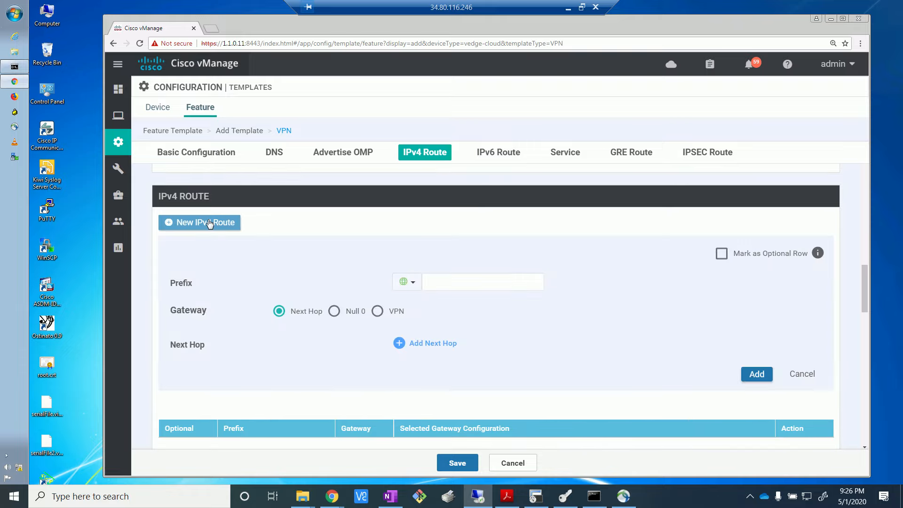
pyautogui.click(445, 289)
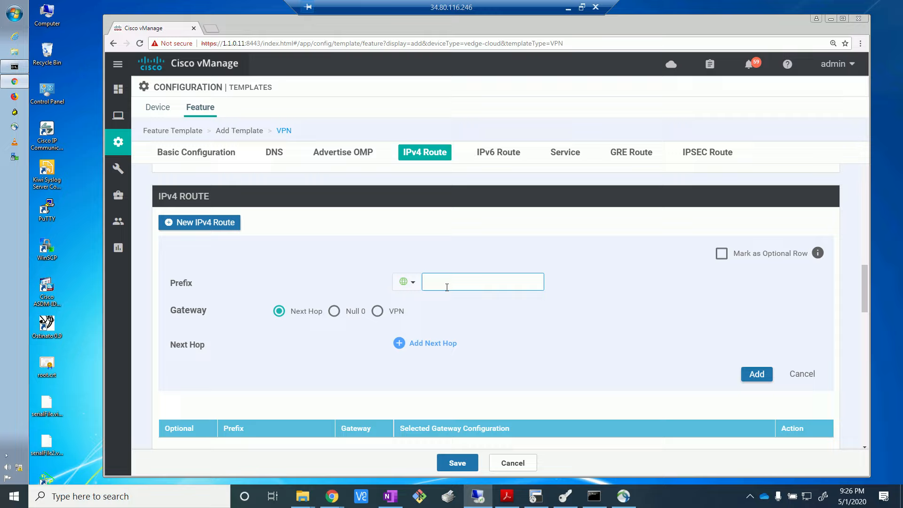
pyautogui.write('0.0.0.0/0')
# Step: Add one next hop to the route with a Device Specific address using the key vpn0_next_hop_ip_address_0
pyautogui.click(423, 345)
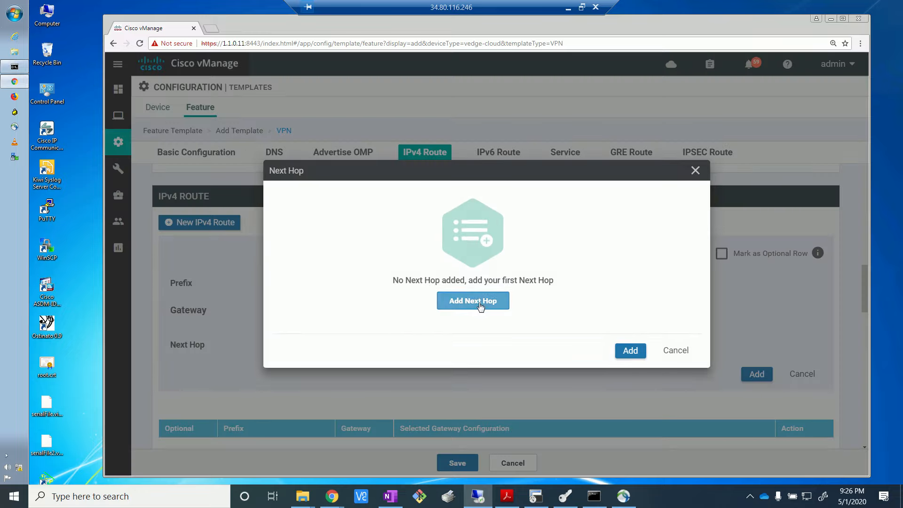
pyautogui.click(480, 303)
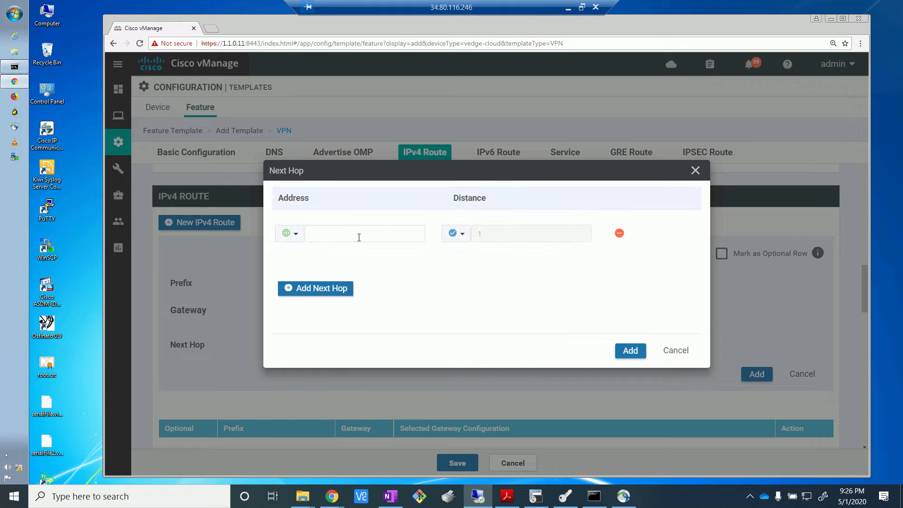
pyautogui.click(297, 234)
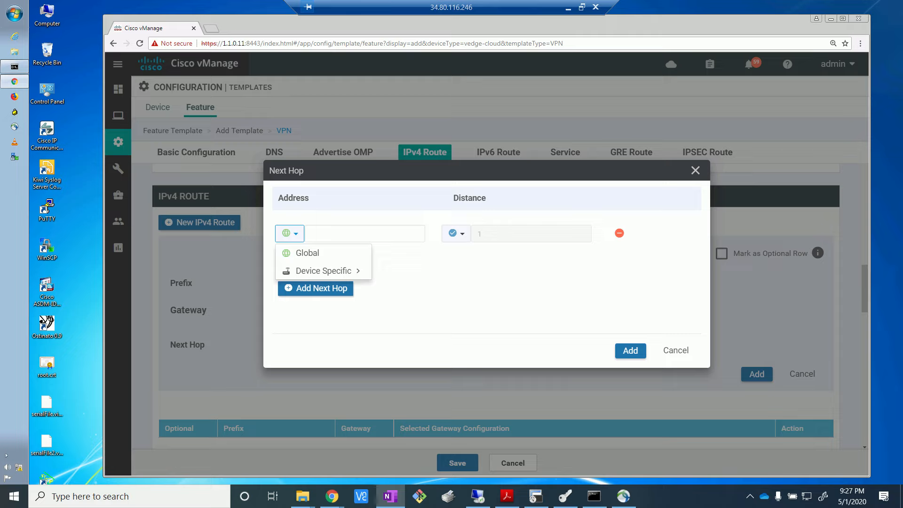
pyautogui.click(349, 272)
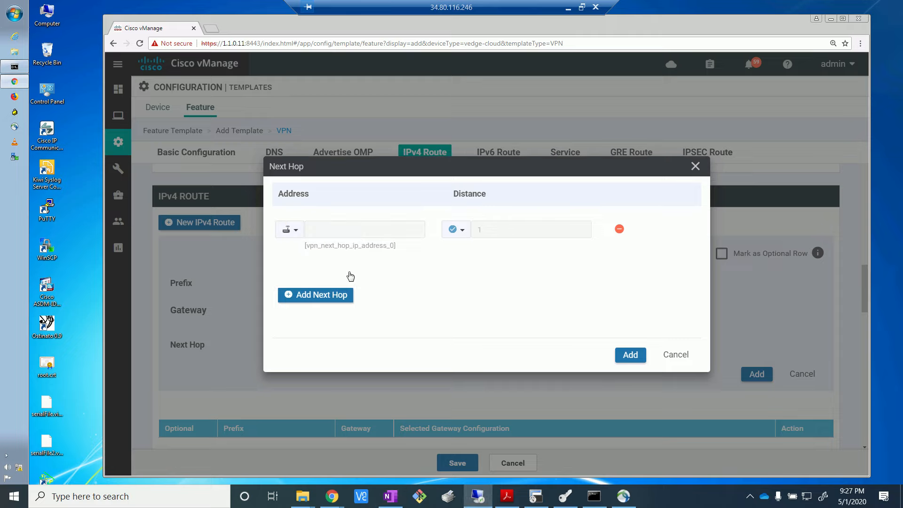
pyautogui.click(295, 229)
pyautogui.moveTo(360, 271)
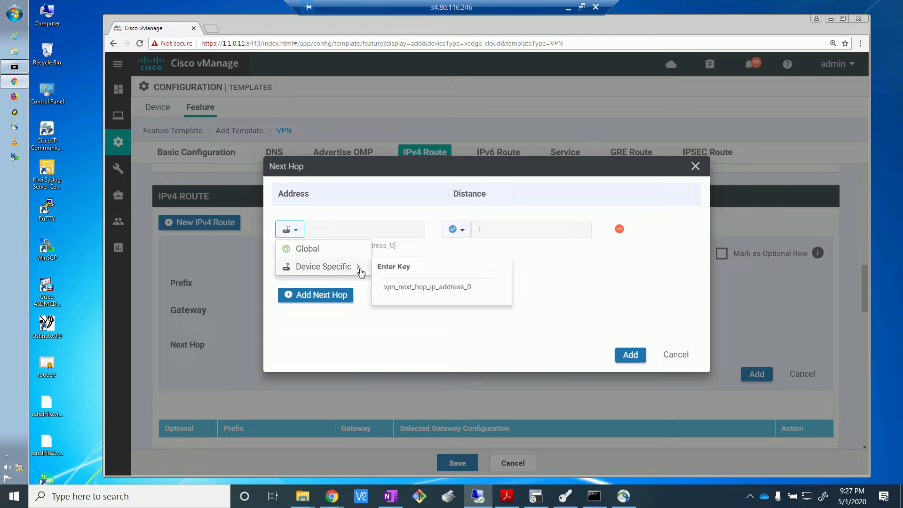
pyautogui.click(396, 287)
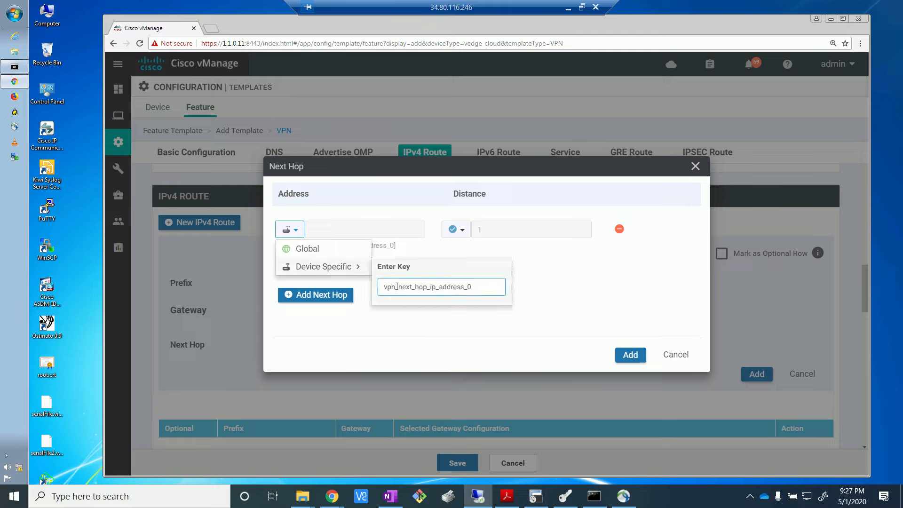
pyautogui.write('1')
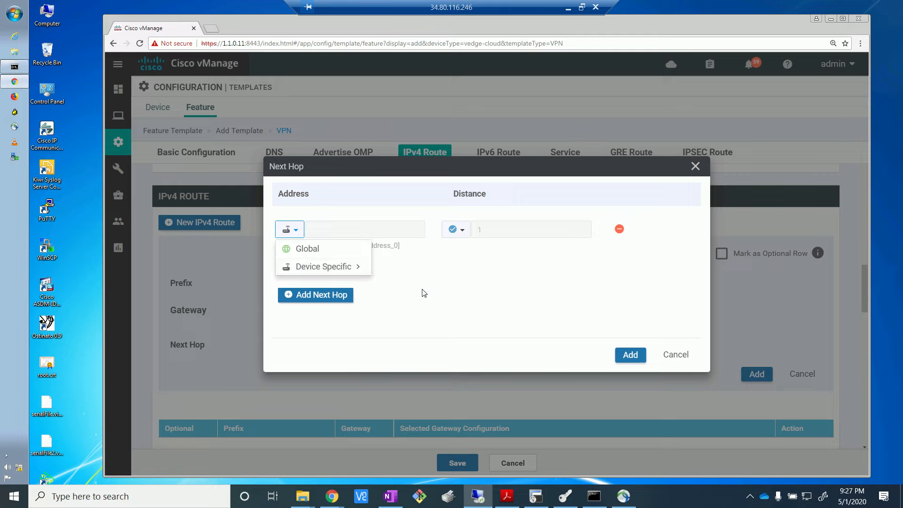
pyautogui.click(423, 293)
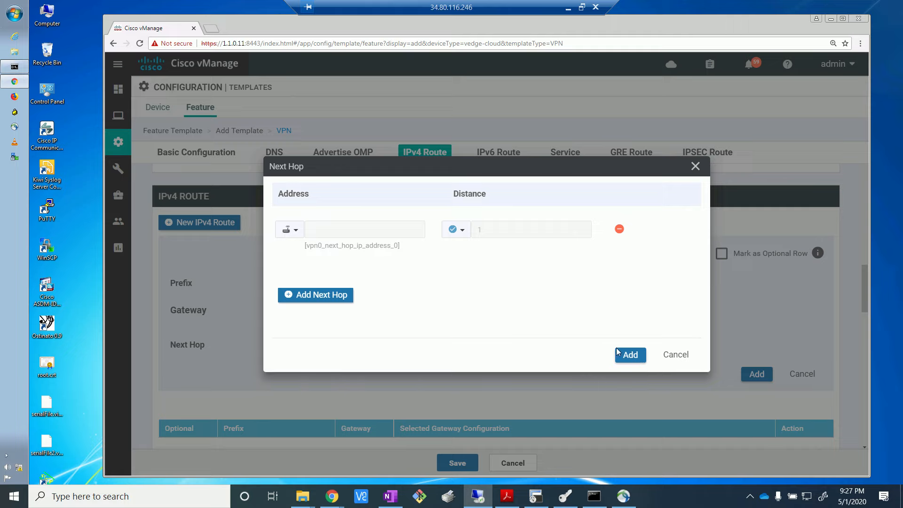
pyautogui.click(630, 355)
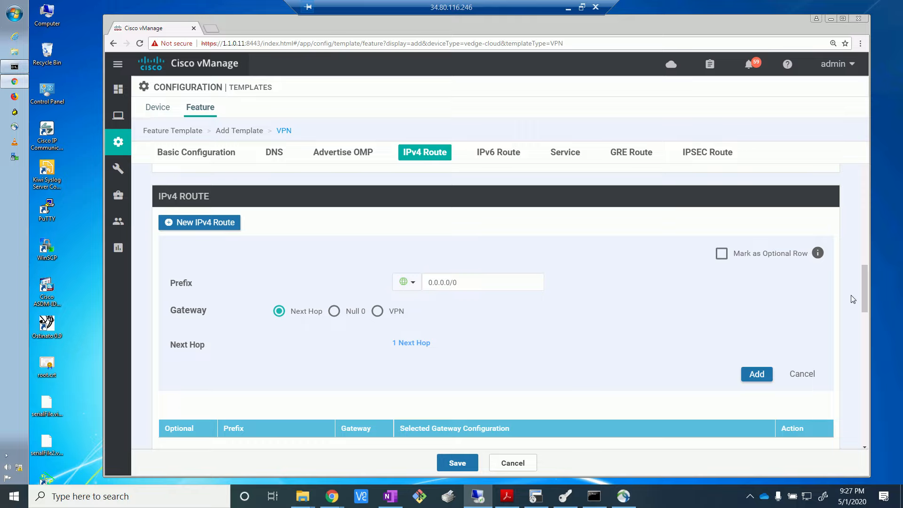
# Step: Add the 0.0.0.0/0 route to the IPv4 route table and save the vedge_vpn0 template
pyautogui.scroll(-2, 866, 309)
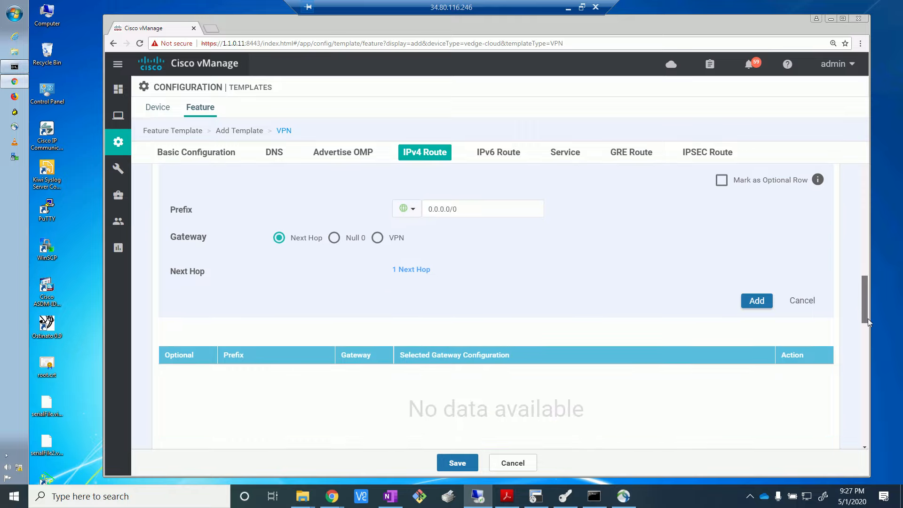
pyautogui.scroll(1, 867, 308)
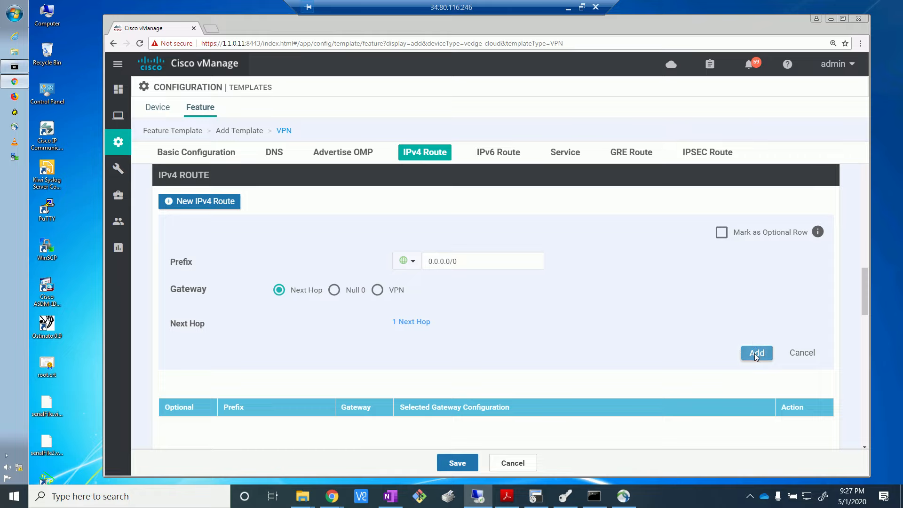
pyautogui.click(754, 353)
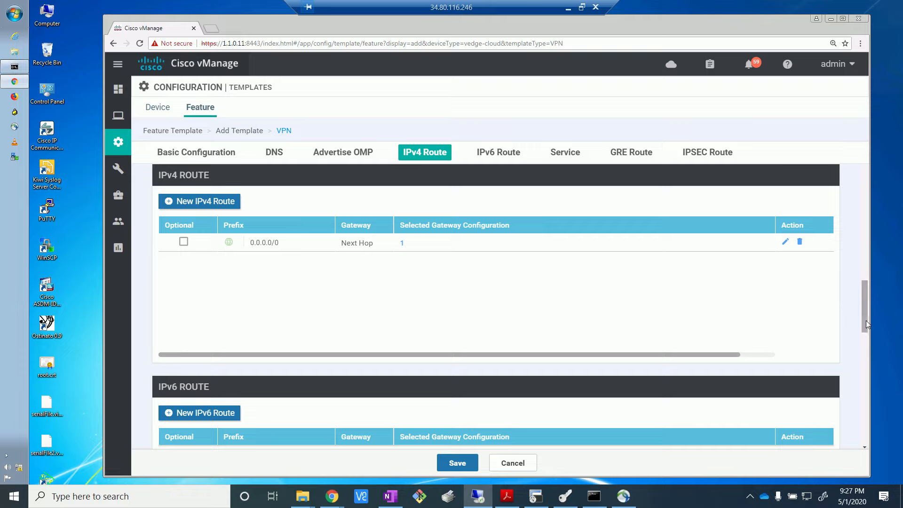
pyautogui.moveTo(865, 321); pyautogui.dragTo(879, 426)
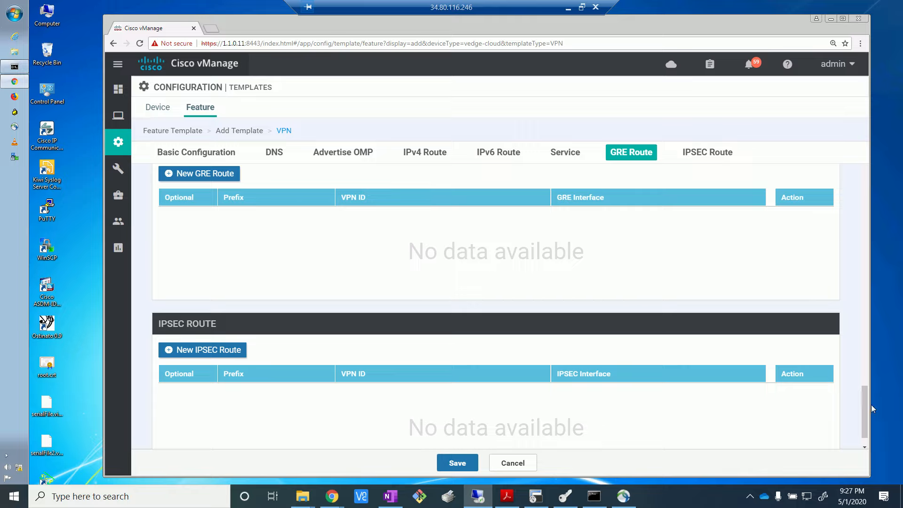
pyautogui.scroll(-1, 866, 427)
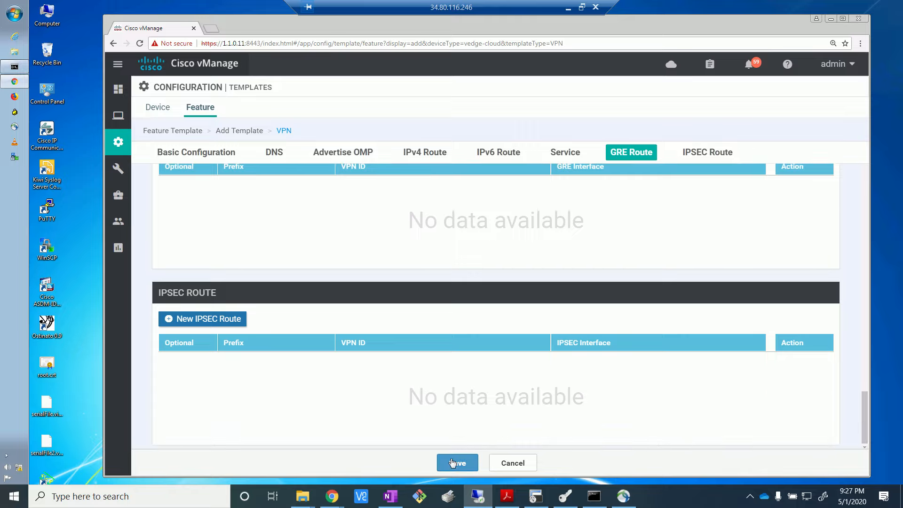
pyautogui.click(453, 463)
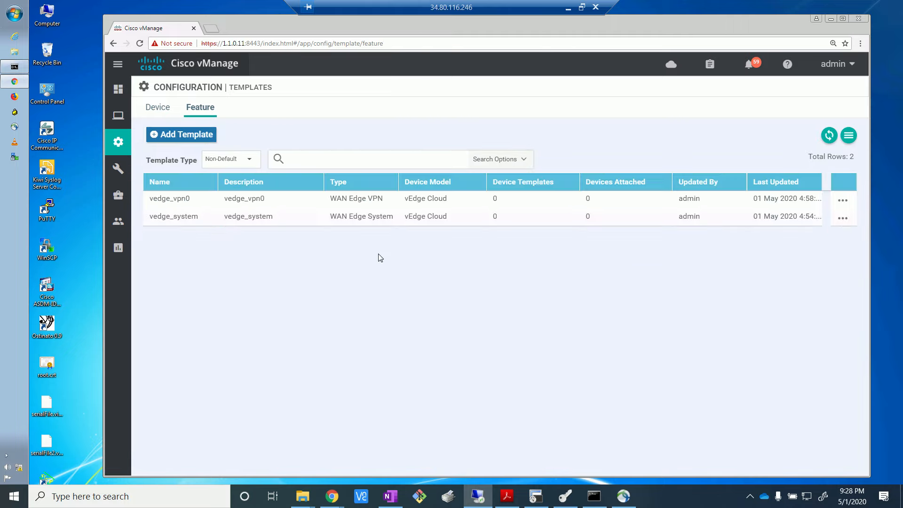
# Step: Start a new VPN Interface Ethernet feature template for the vEdge Cloud device model
pyautogui.click(189, 139)
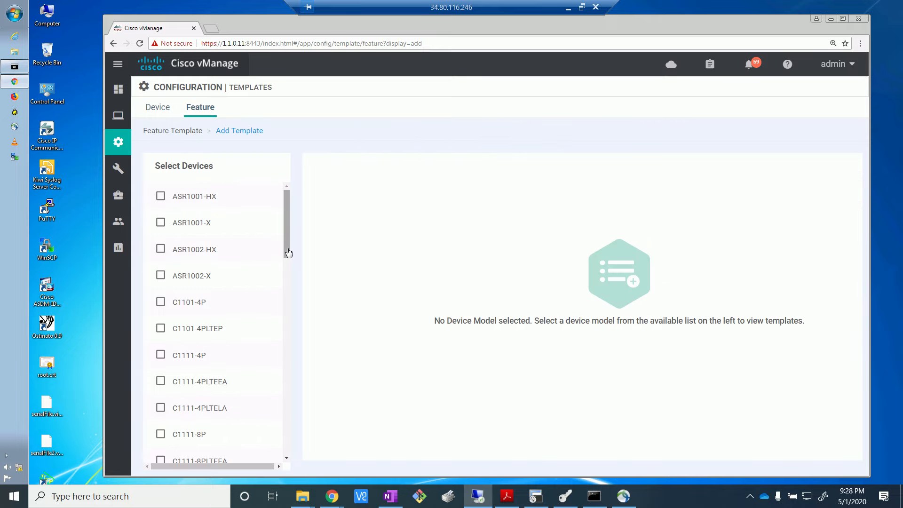
pyautogui.scroll(-1, 275, 360)
pyautogui.scroll(-14, 275, 361)
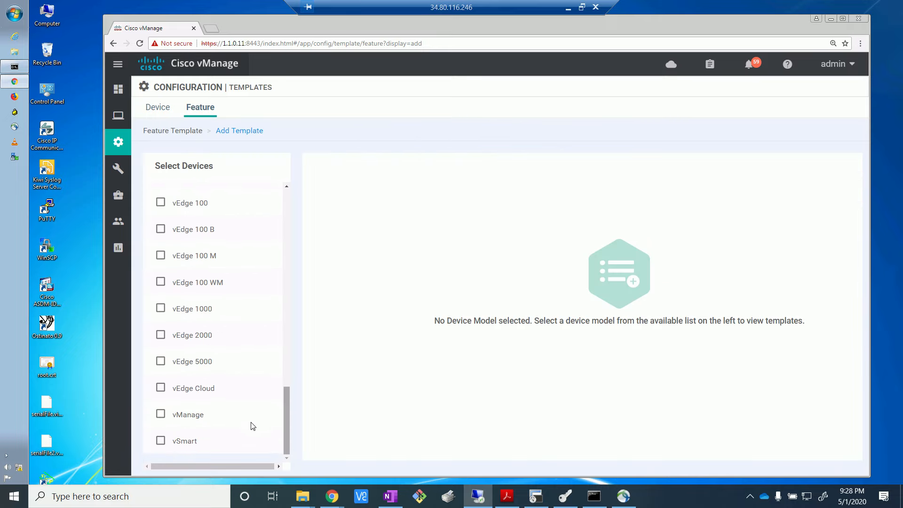
pyautogui.click(160, 390)
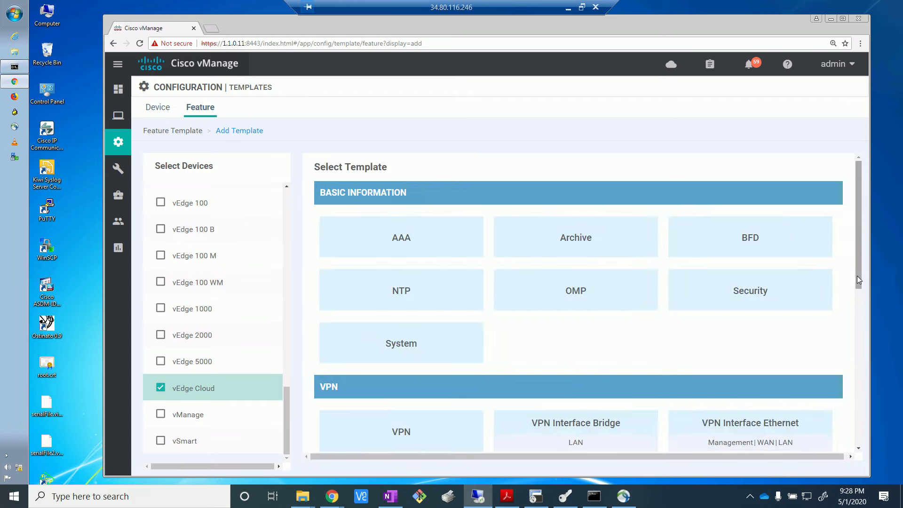
pyautogui.moveTo(856, 276); pyautogui.dragTo(863, 324)
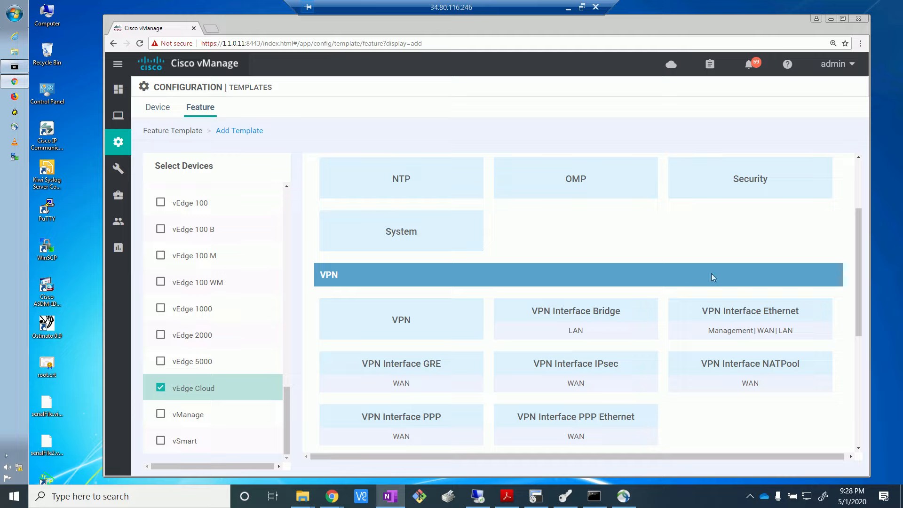
pyautogui.click(858, 296)
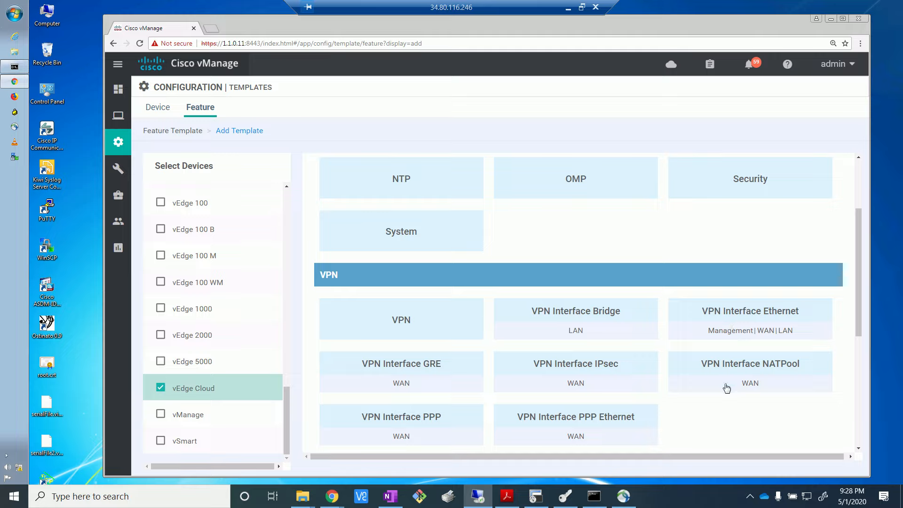
pyautogui.click(745, 309)
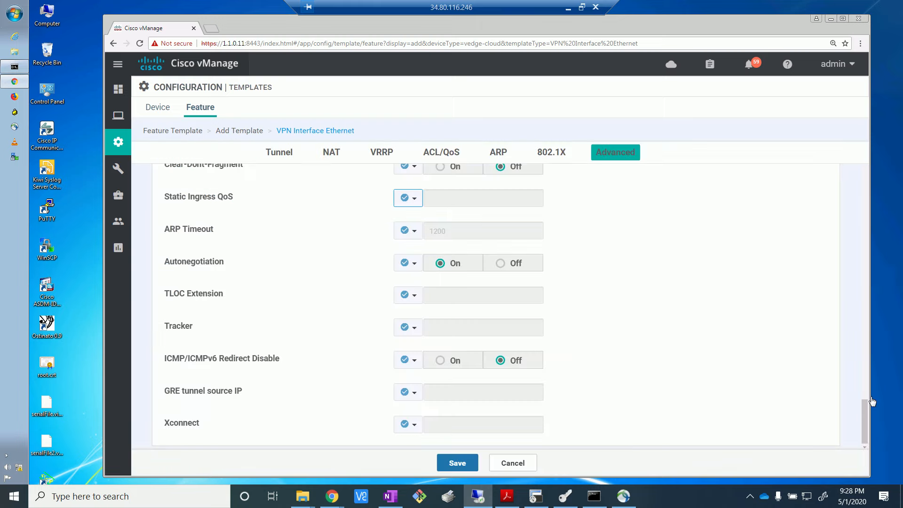
pyautogui.scroll(10, 858, 192)
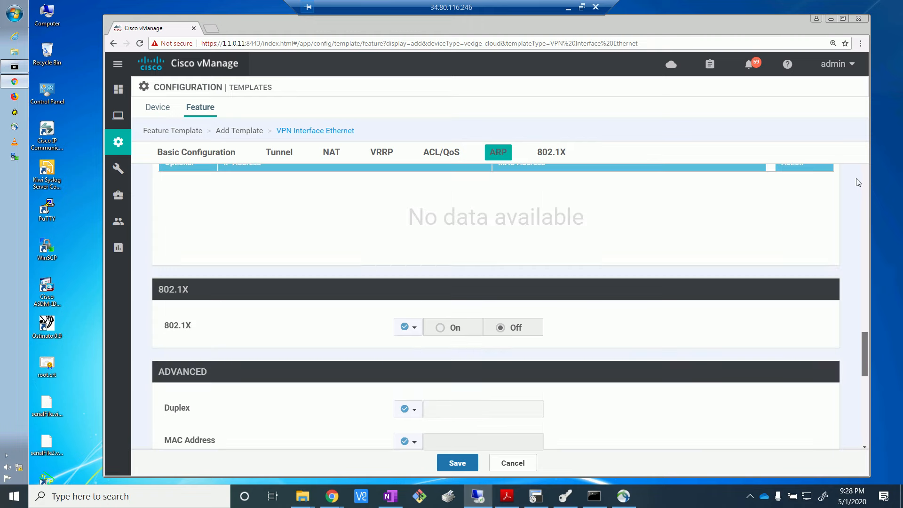
# Step: Enter vedge_INET as both the template name and the description of the VPN Interface Ethernet template
pyautogui.scroll(5, 868, 308)
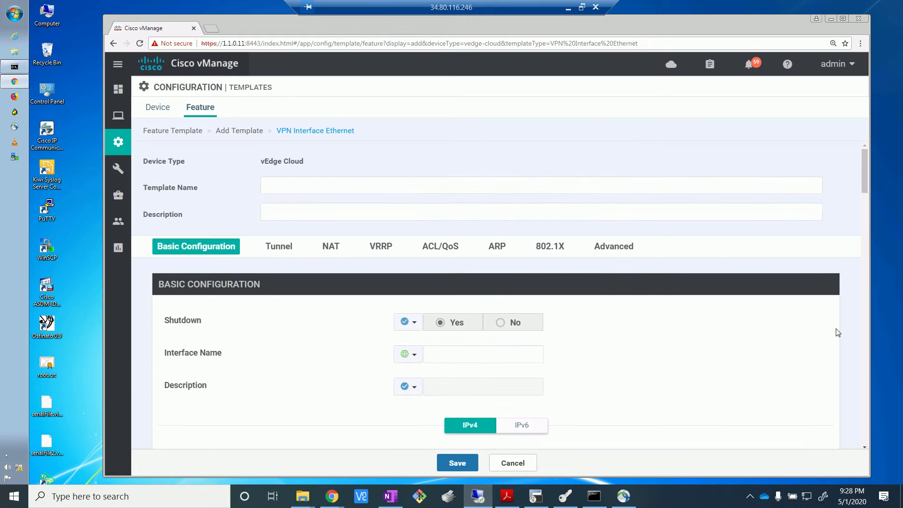
pyautogui.click(367, 188)
pyautogui.write('ve')
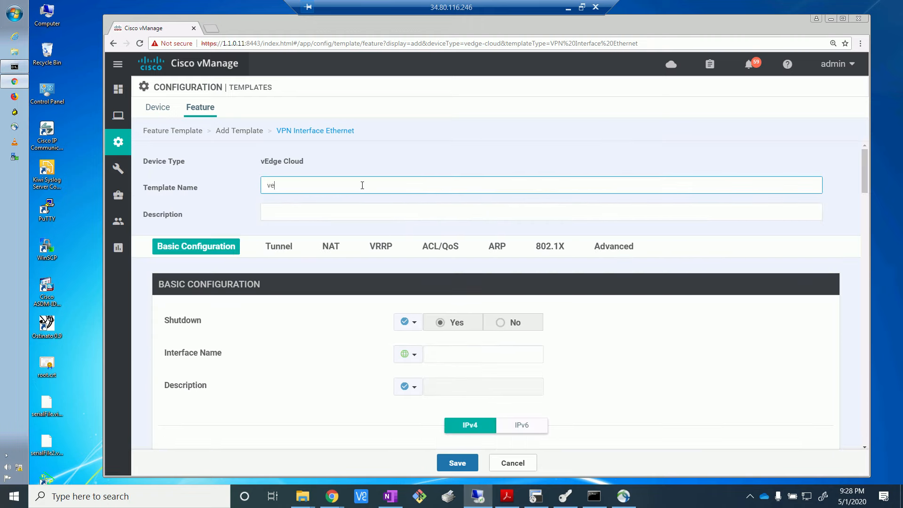
pyautogui.write('dge_INET')
pyautogui.moveTo(308, 186); pyautogui.dragTo(215, 177)
pyautogui.click(310, 212)
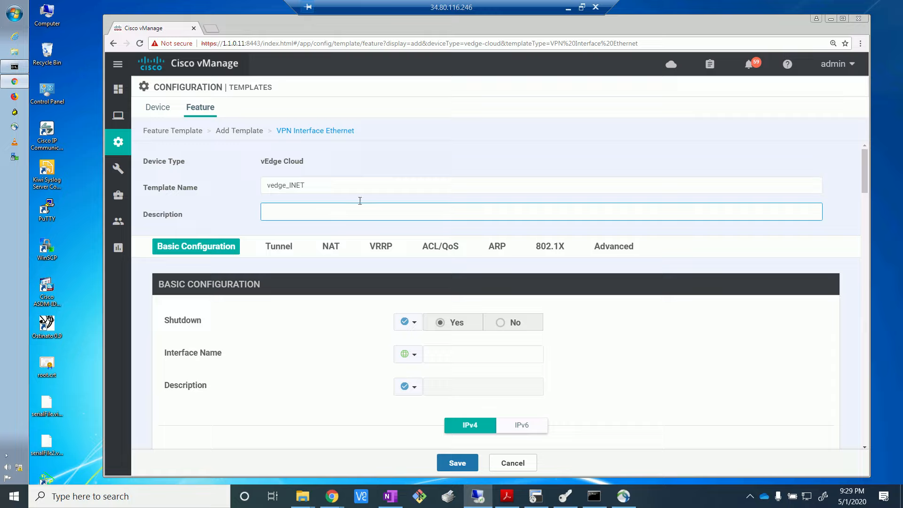
pyautogui.write('vedge_INET')
# Step: Set the interface's Shutdown option to a Global value of No
pyautogui.click(500, 323)
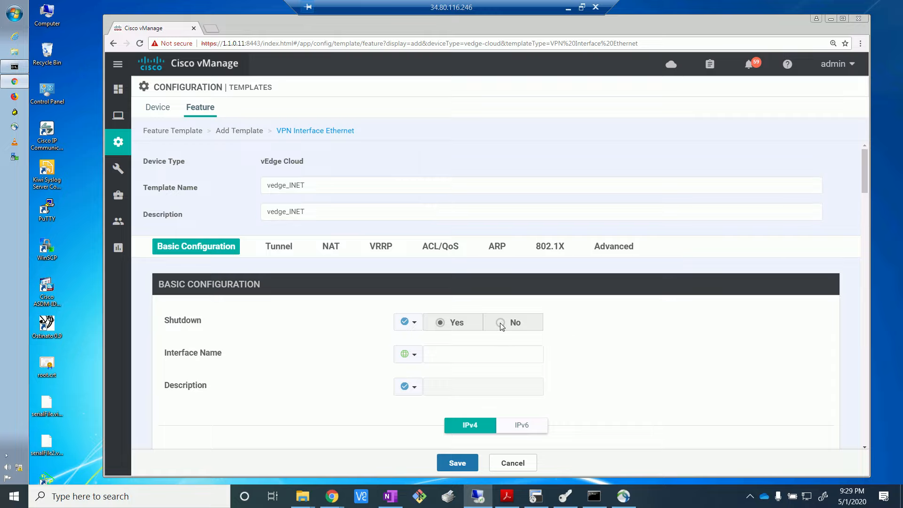
pyautogui.click(410, 327)
pyautogui.click(420, 339)
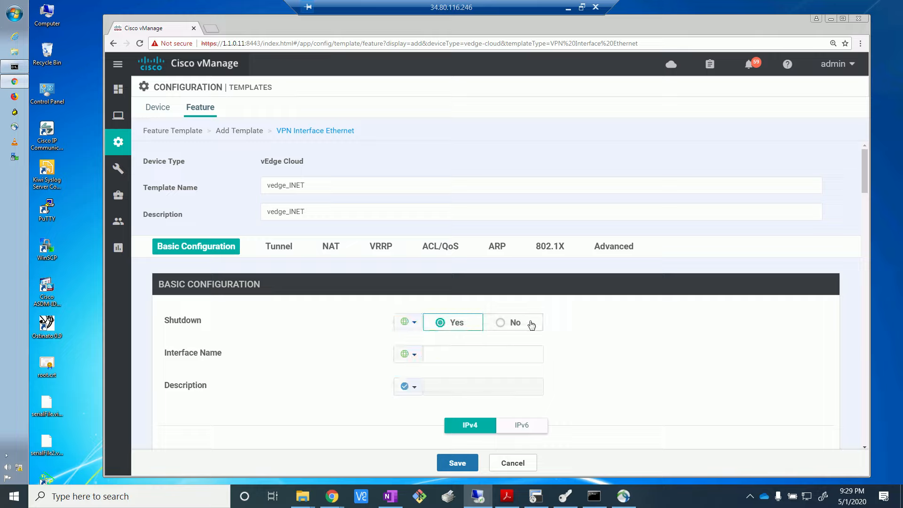
pyautogui.click(501, 322)
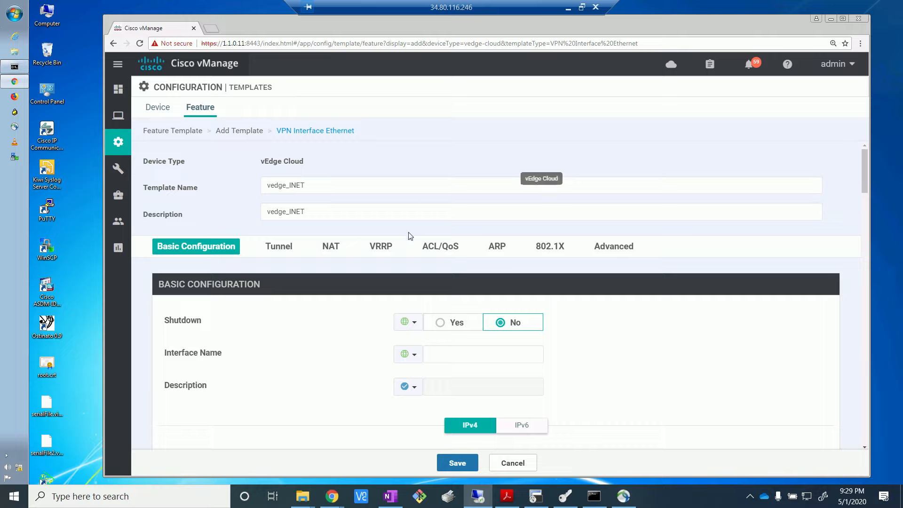
# Step: Set the global interface name to ge0/0 in the basic configuration
pyautogui.click(446, 359)
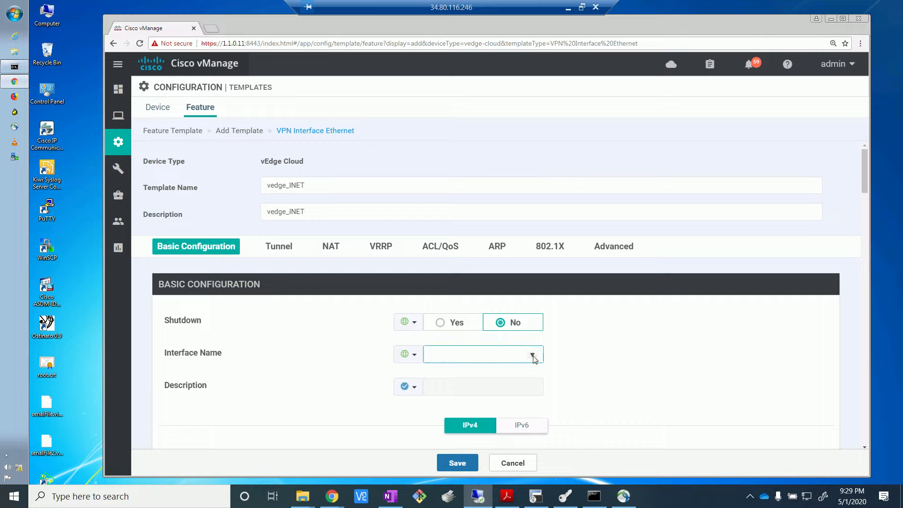
pyautogui.click(532, 355)
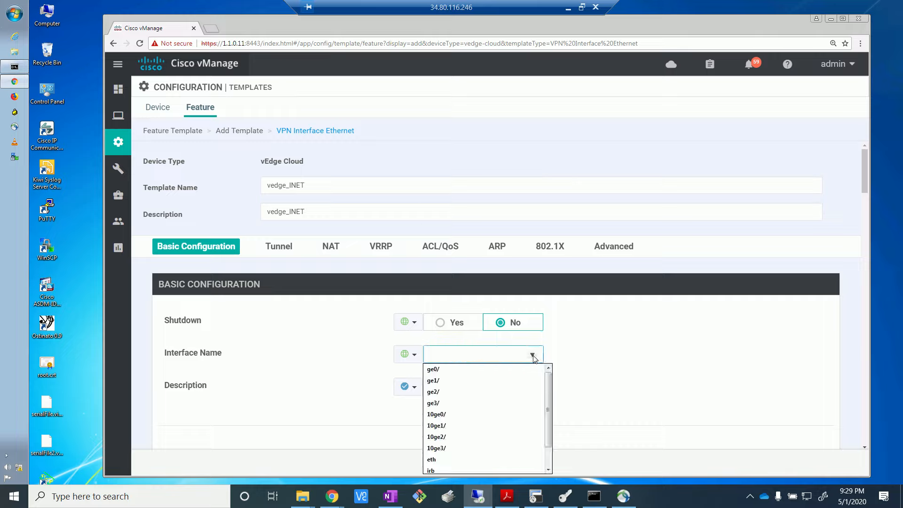
pyautogui.click(467, 368)
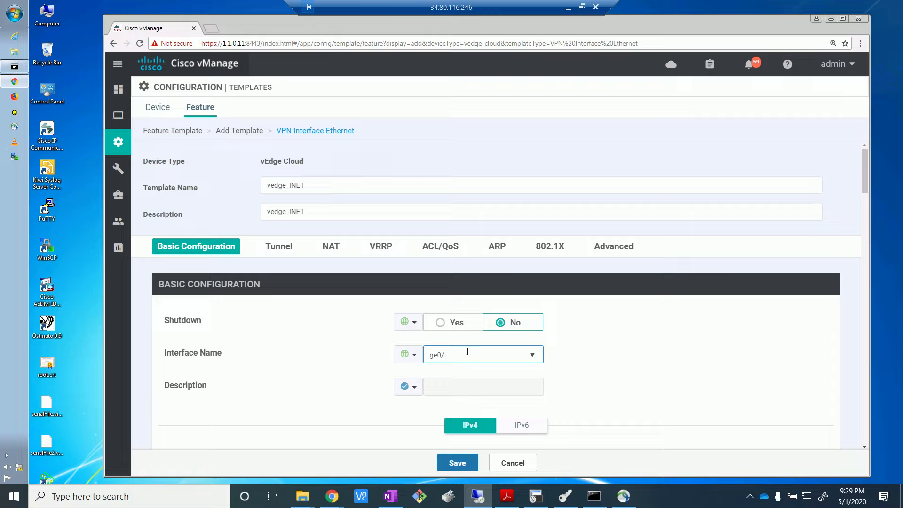
pyautogui.write('0')
# Step: Give the interface a Global description of ***INET***
pyautogui.click(414, 388)
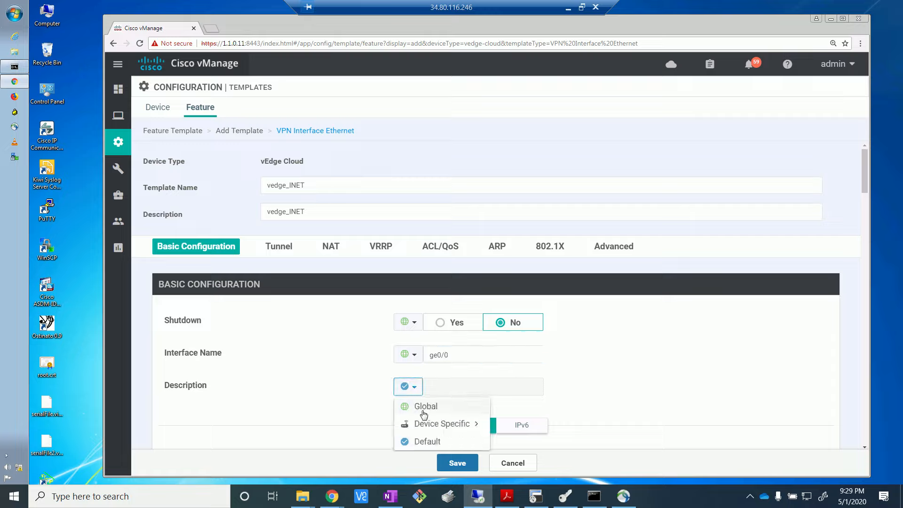
pyautogui.click(420, 408)
pyautogui.click(443, 387)
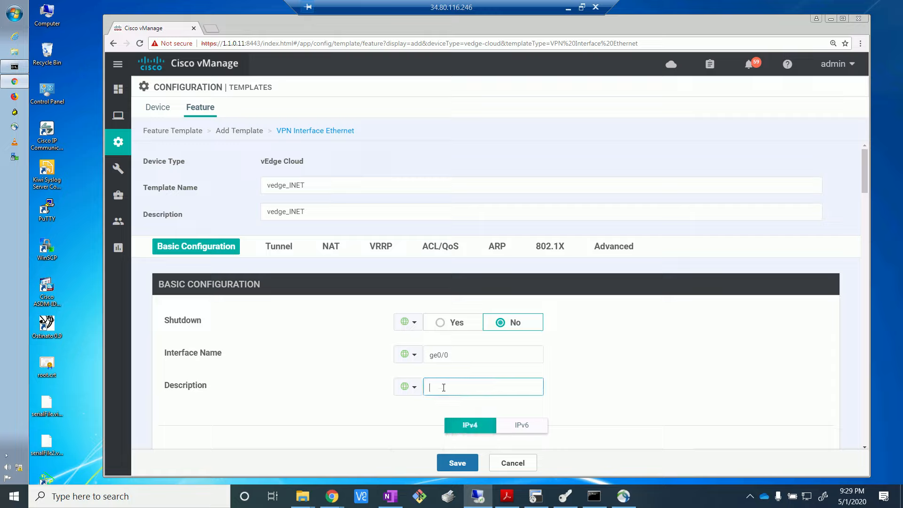
pyautogui.write('***INET***')
# Step: Make the static IPv4 address Device Specific with the key vpn0_if_ipv4_address
pyautogui.moveTo(865, 181); pyautogui.dragTo(863, 197)
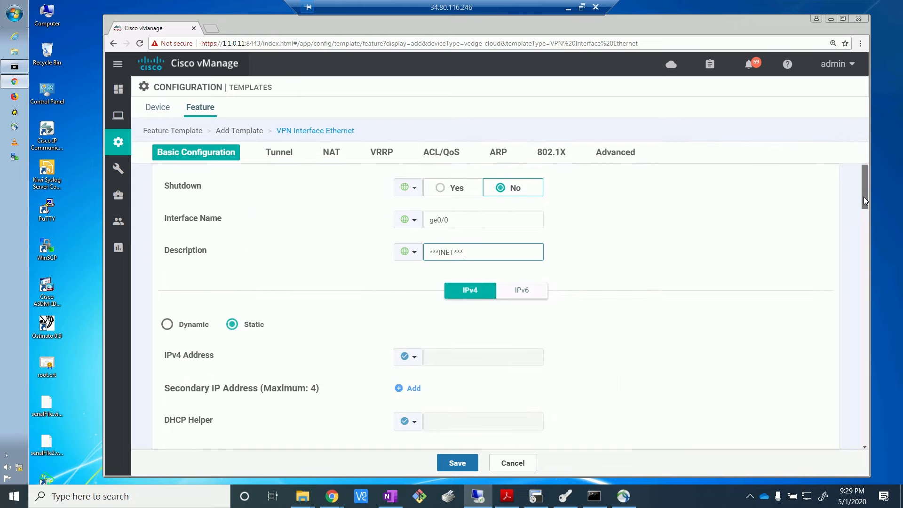
pyautogui.scroll(-1, 863, 199)
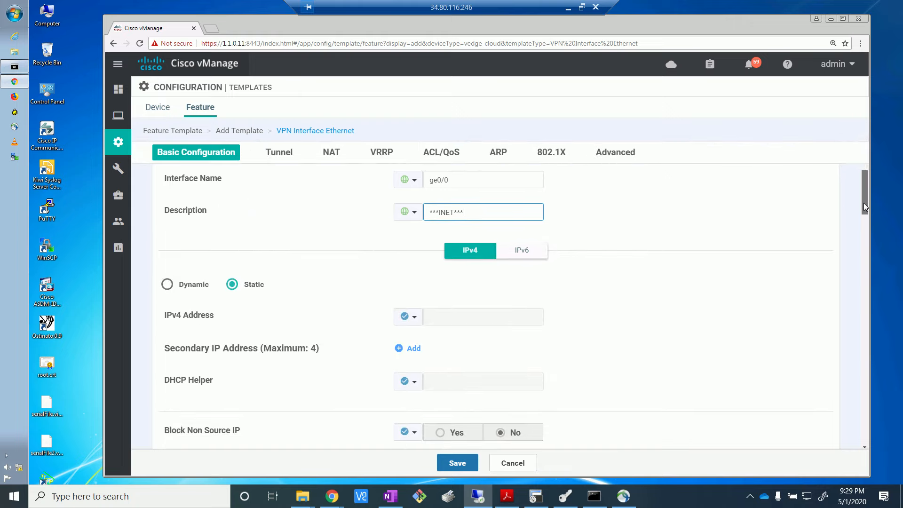
pyautogui.click(419, 319)
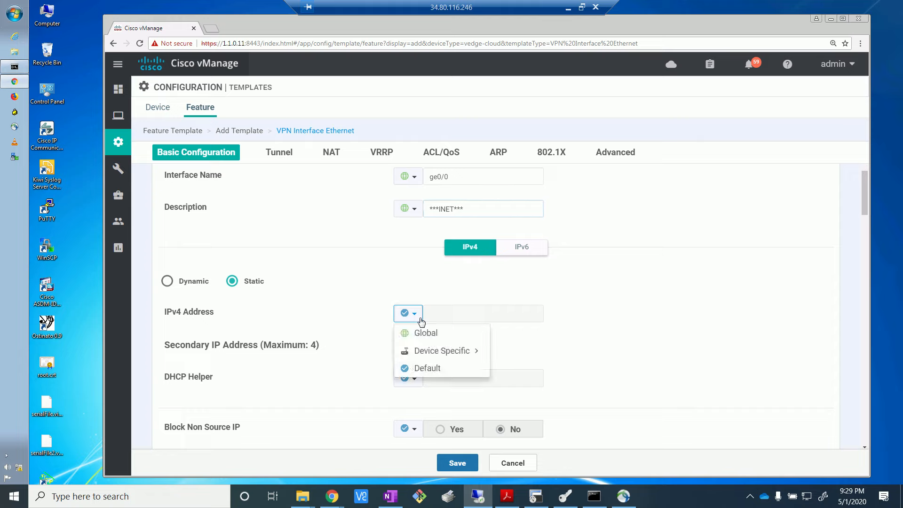
pyautogui.click(429, 351)
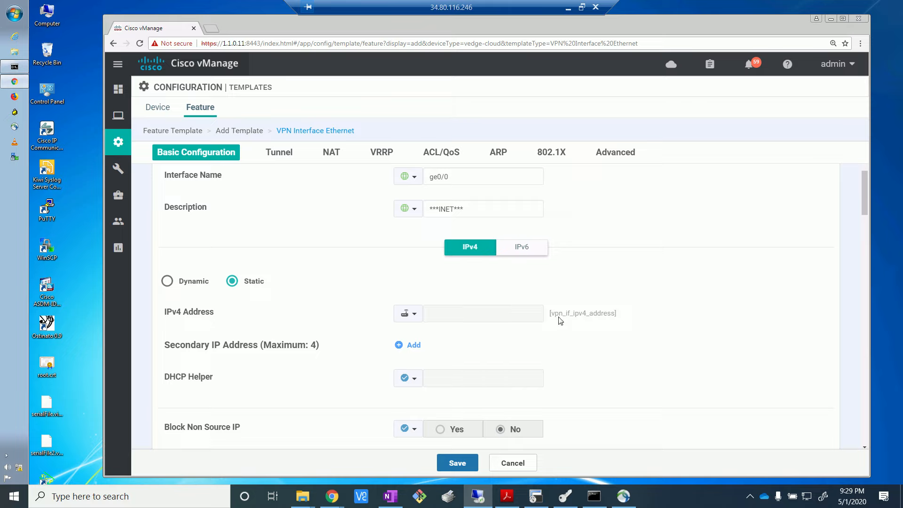
pyautogui.click(407, 315)
pyautogui.moveTo(448, 352)
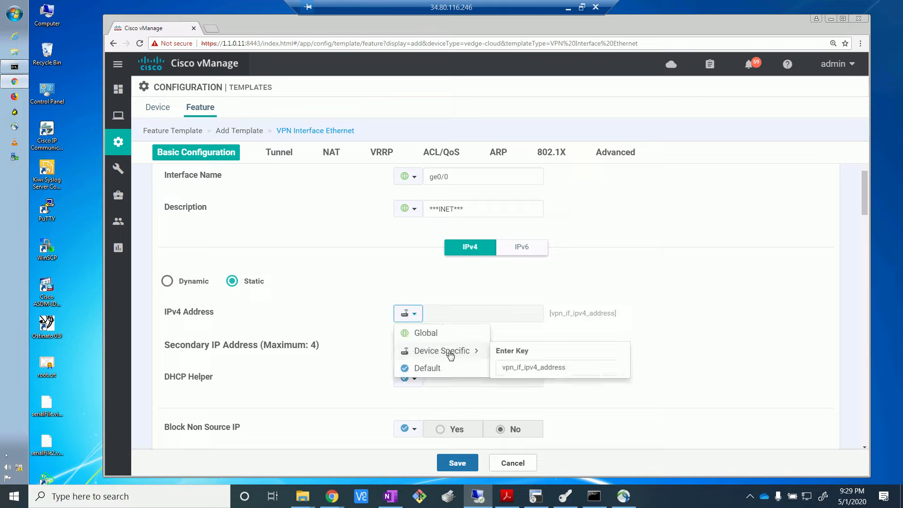
pyautogui.click(515, 366)
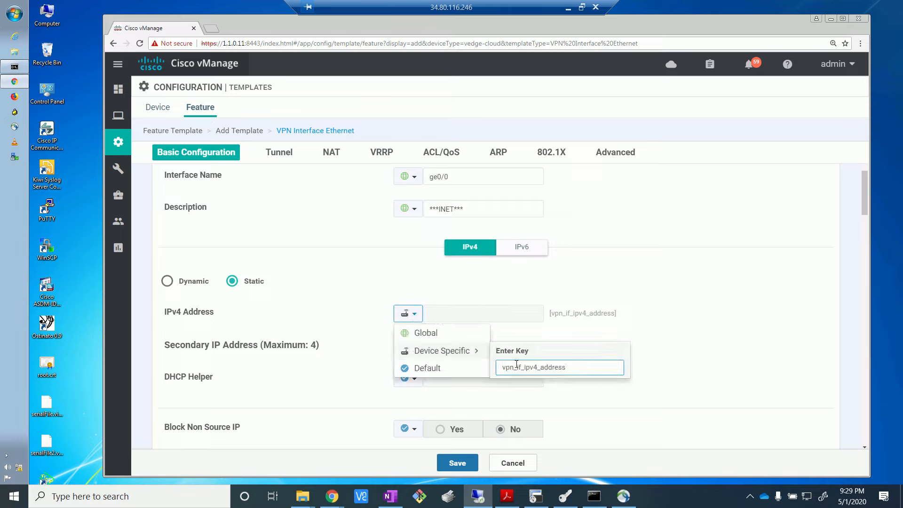
pyautogui.write('0')
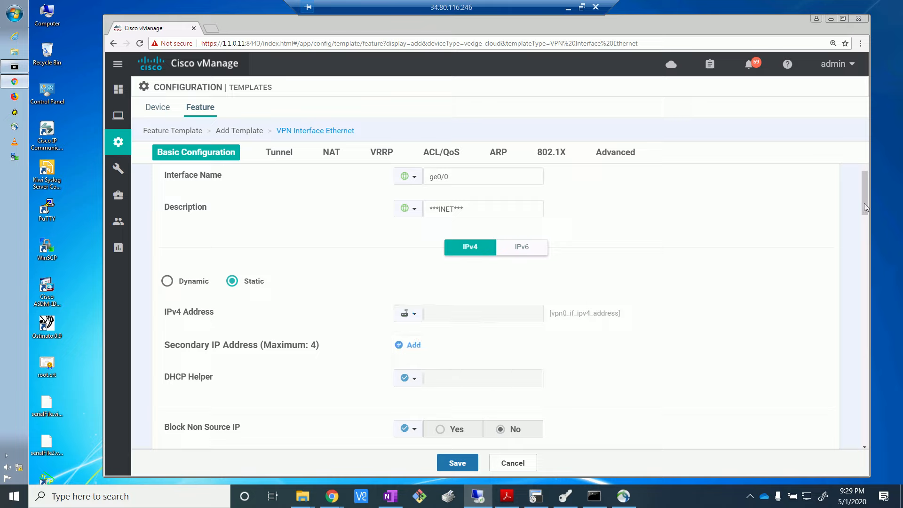
# Step: Turn the Tunnel Interface on as a Global setting
pyautogui.moveTo(864, 203); pyautogui.dragTo(868, 241)
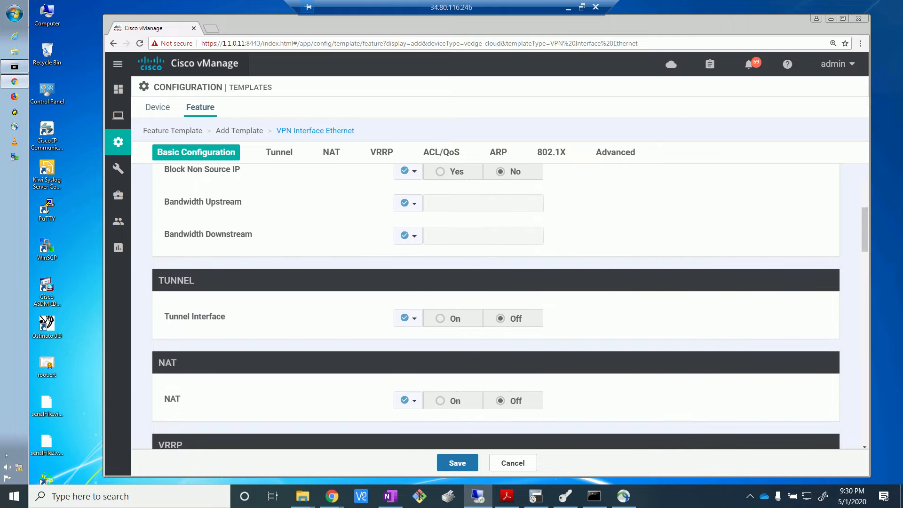
pyautogui.hotkey('alt', 'Tab')
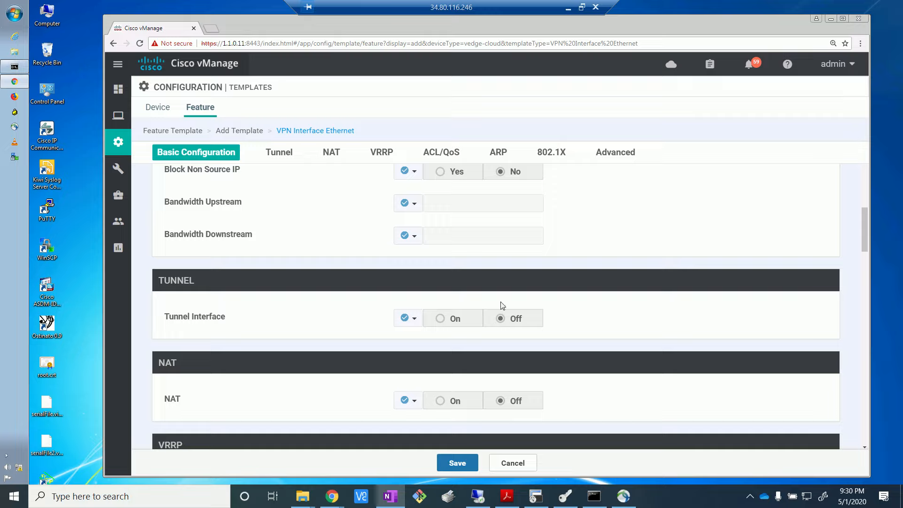
pyautogui.click(411, 318)
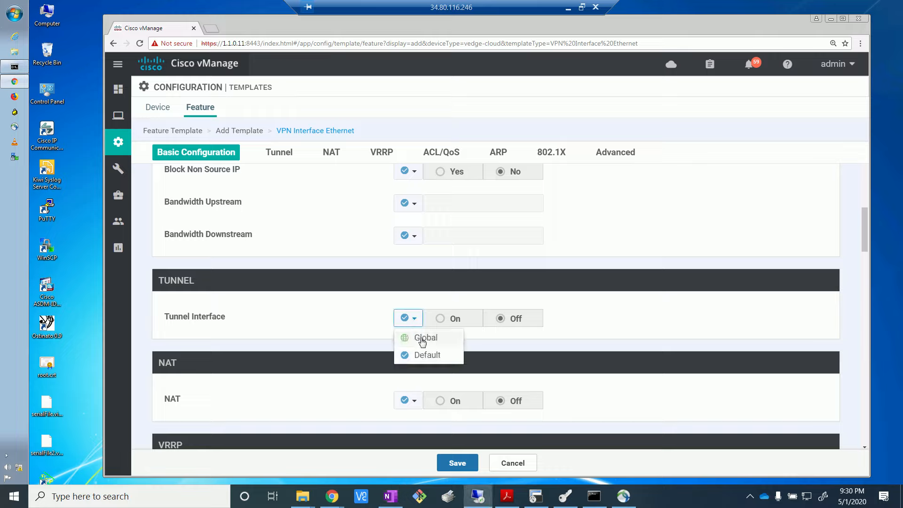
pyautogui.click(422, 340)
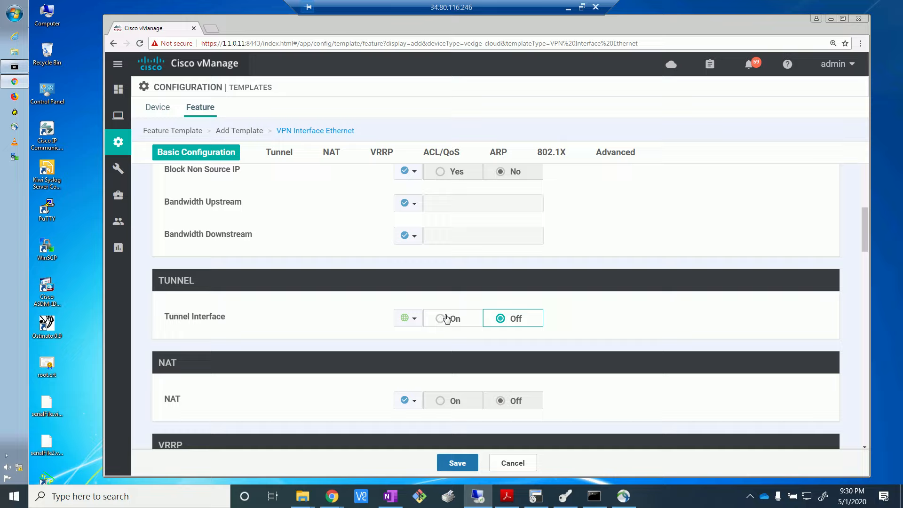
pyautogui.click(441, 318)
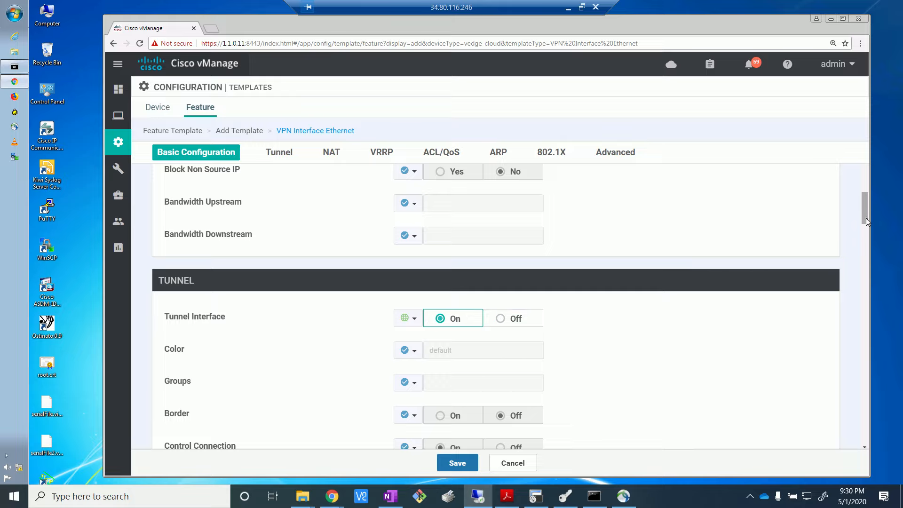
# Step: Set the tunnel color to the Global value public-internet
pyautogui.moveTo(865, 218); pyautogui.dragTo(865, 228)
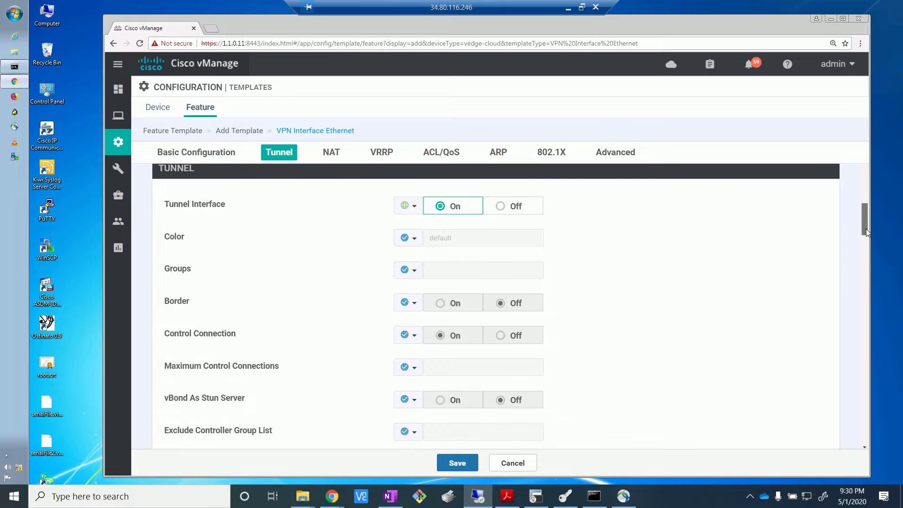
pyautogui.click(413, 239)
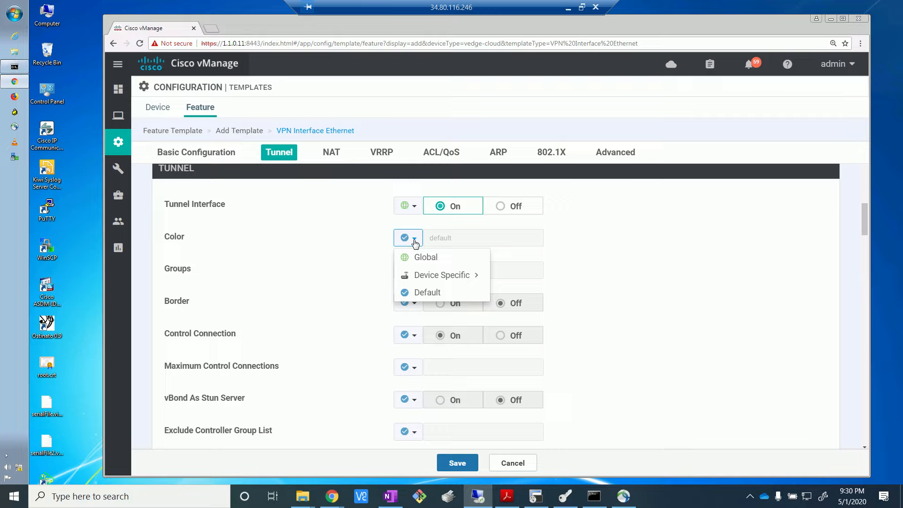
pyautogui.click(440, 256)
pyautogui.click(457, 241)
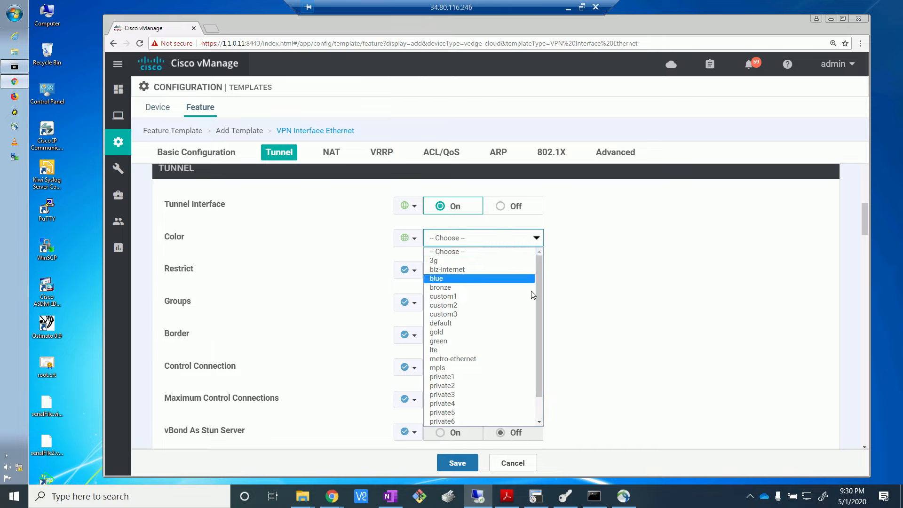
pyautogui.scroll(-1, 540, 298)
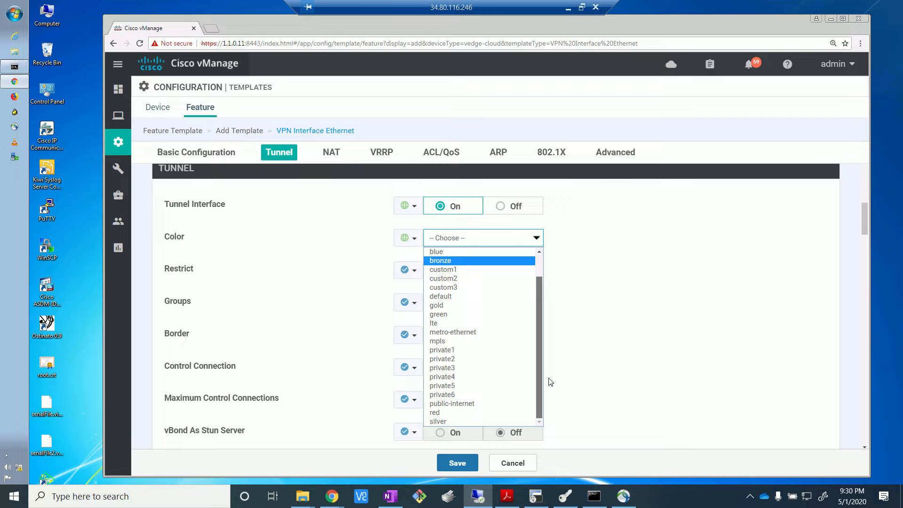
pyautogui.click(464, 408)
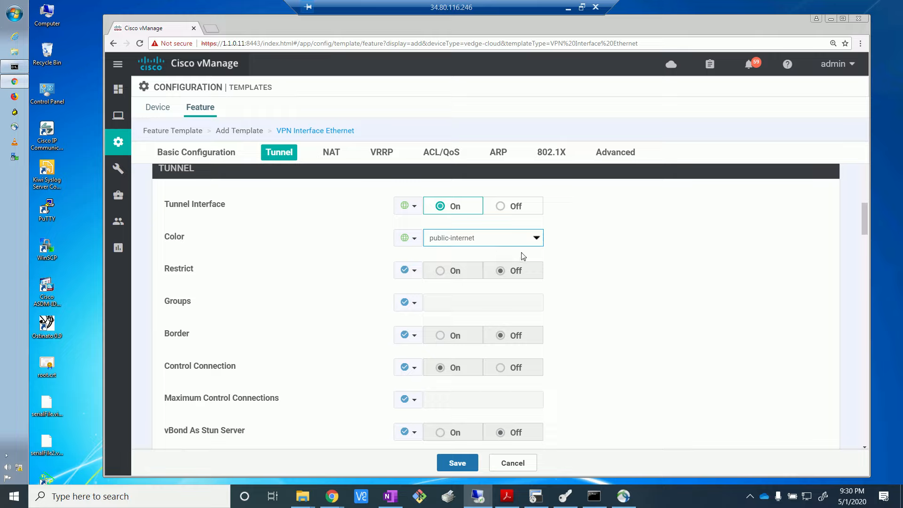
pyautogui.click(536, 237)
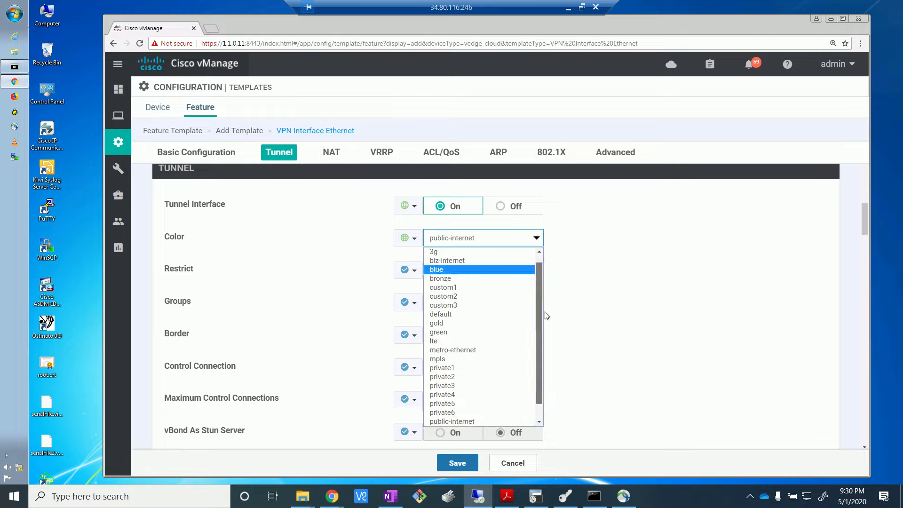
pyautogui.scroll(-1, 543, 313)
pyautogui.scroll(1, 552, 296)
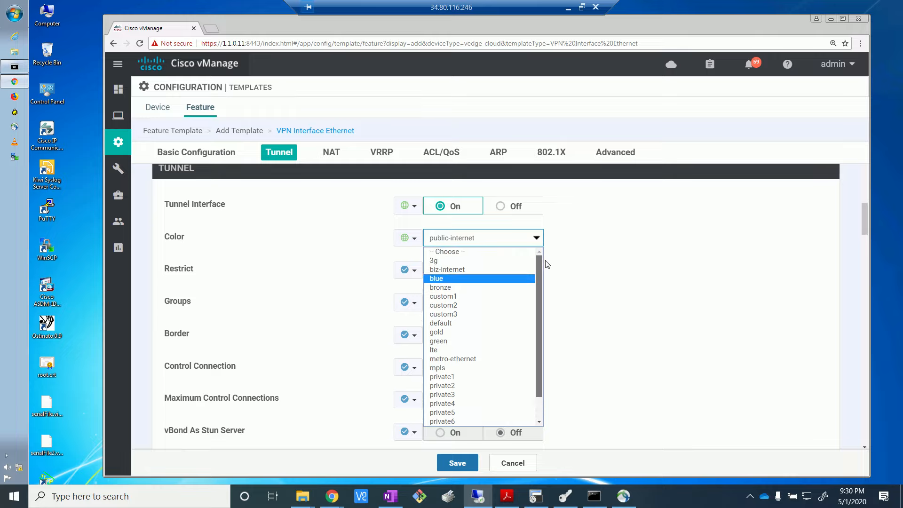
pyautogui.scroll(-1, 548, 310)
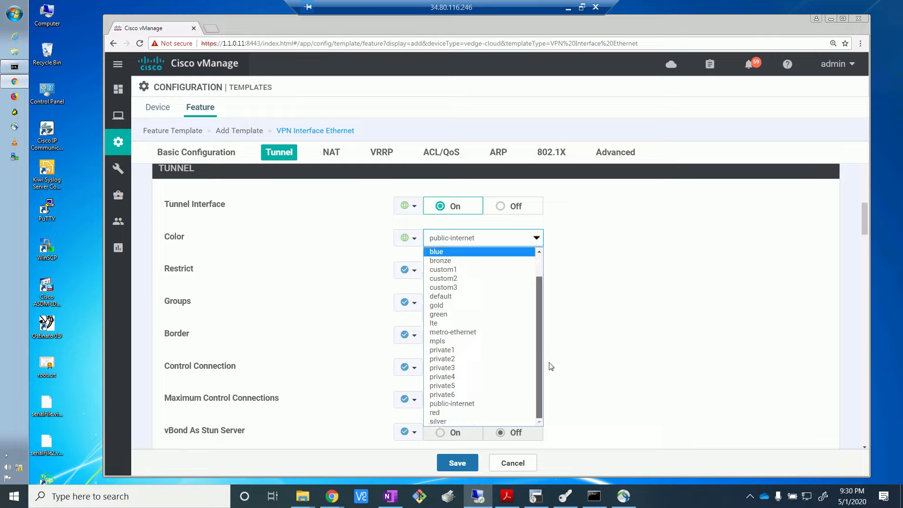
pyautogui.click(622, 314)
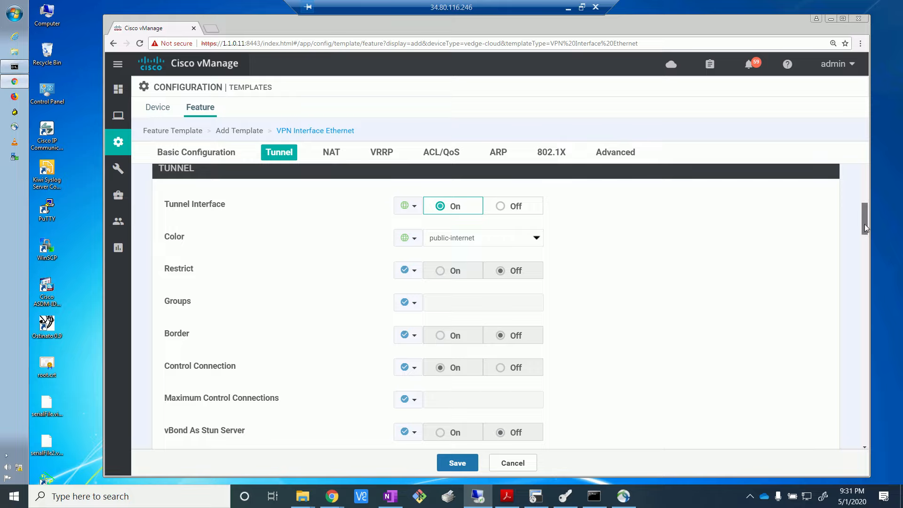
# Step: Allow all services on the tunnel interface by setting All to the Global value On
pyautogui.moveTo(864, 224); pyautogui.dragTo(862, 239)
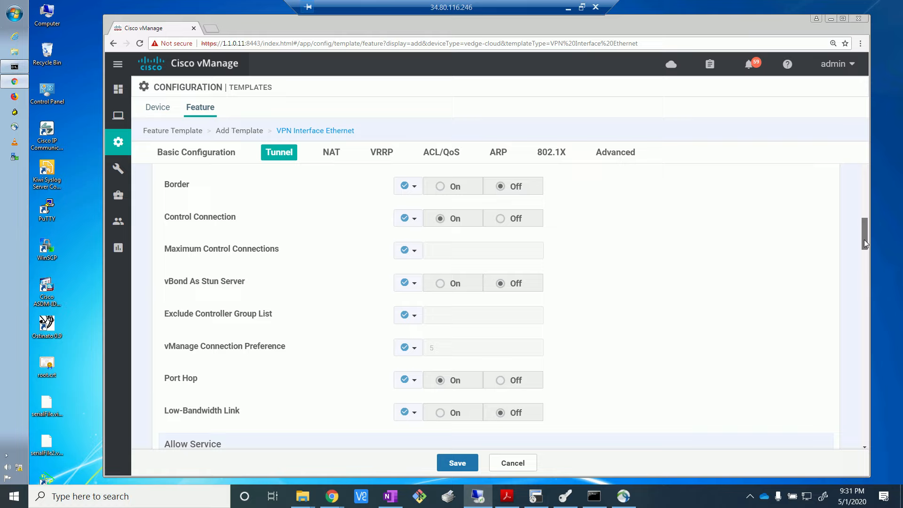
pyautogui.moveTo(864, 238); pyautogui.dragTo(866, 244)
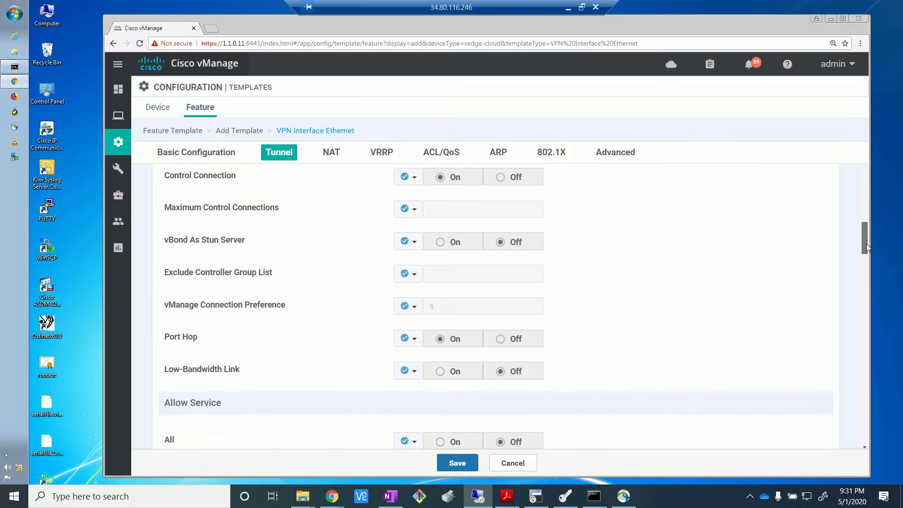
pyautogui.moveTo(866, 244); pyautogui.dragTo(865, 249)
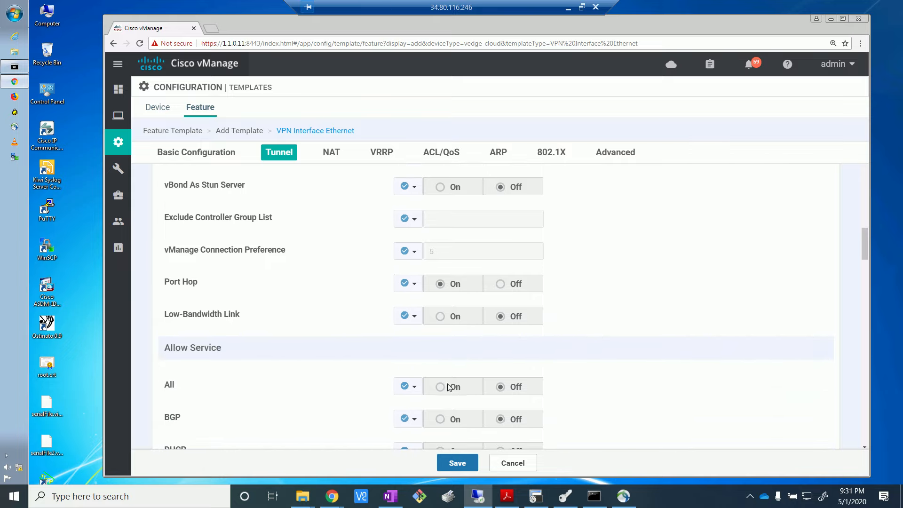
pyautogui.click(409, 386)
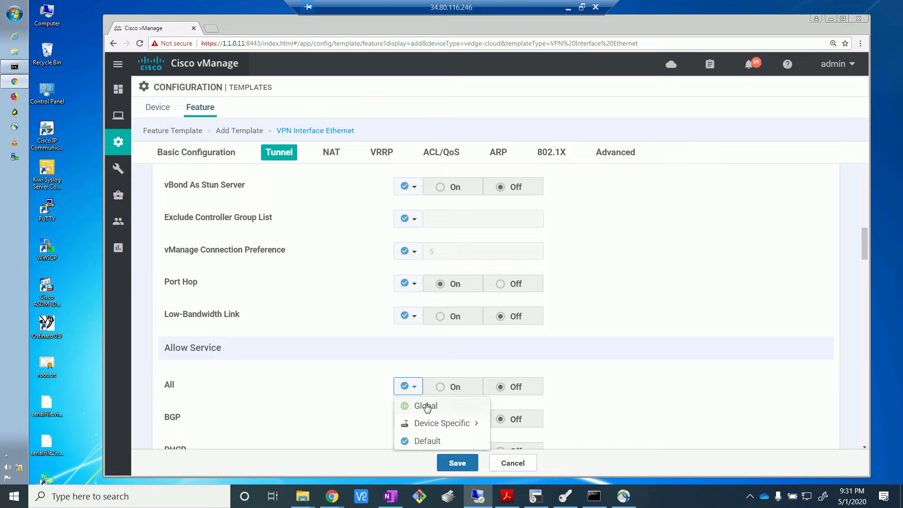
pyautogui.click(426, 407)
pyautogui.click(443, 387)
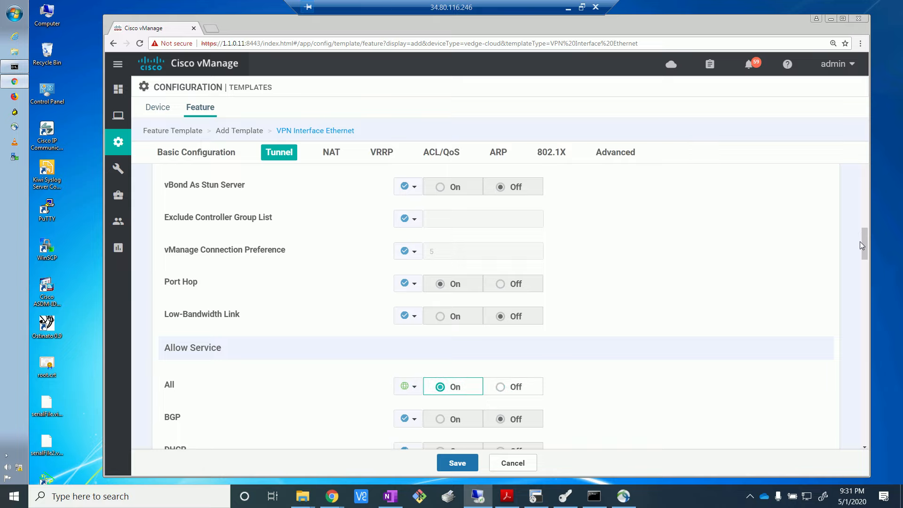
# Step: Turn PMTU Discovery on as a Global setting in the advanced interface options and save the vedge_INET feature template
pyautogui.moveTo(865, 262); pyautogui.dragTo(867, 274)
pyautogui.scroll(-1, 866, 273)
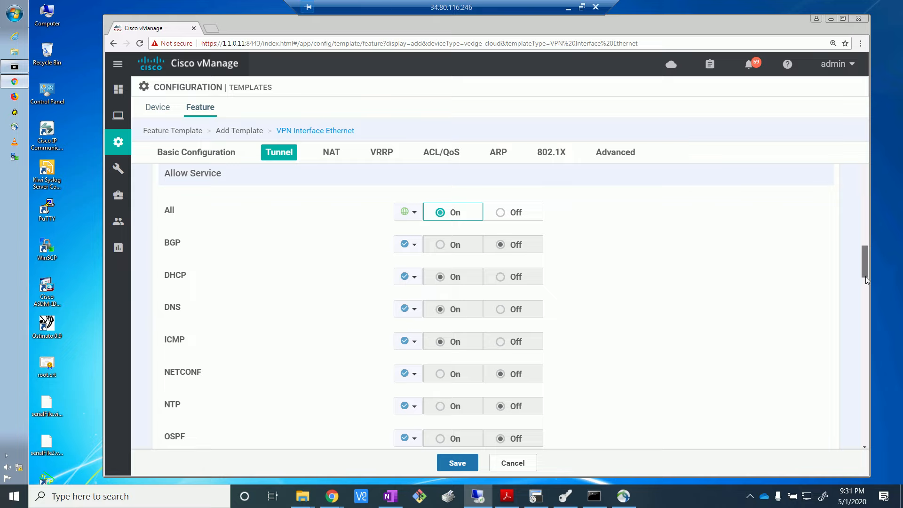
pyautogui.scroll(-2, 865, 277)
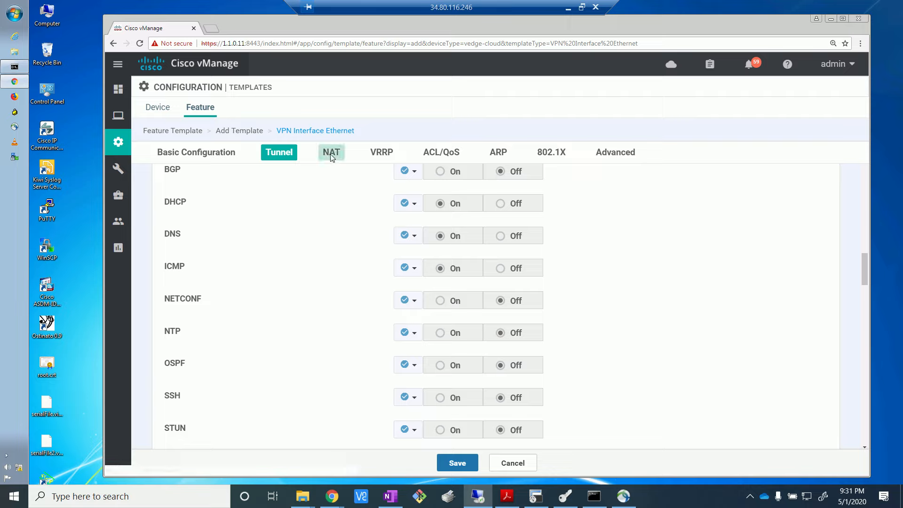
pyautogui.click(554, 154)
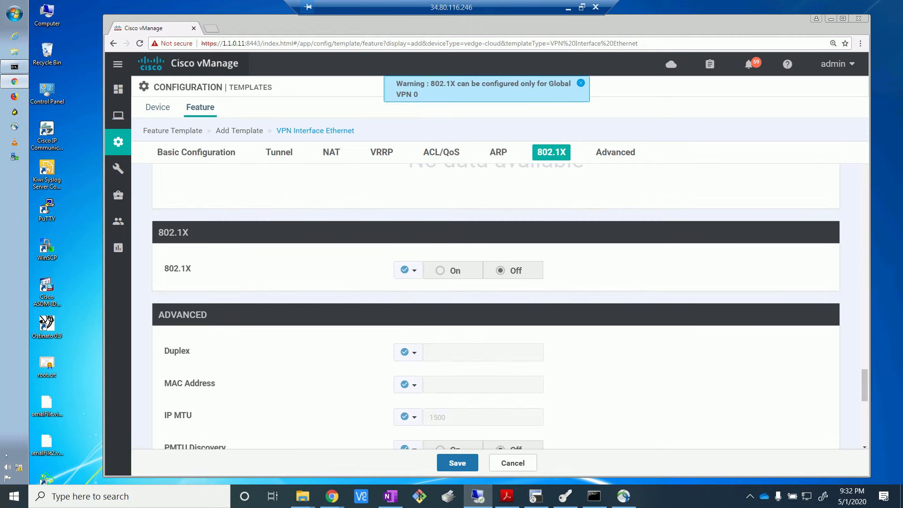
pyautogui.click(618, 157)
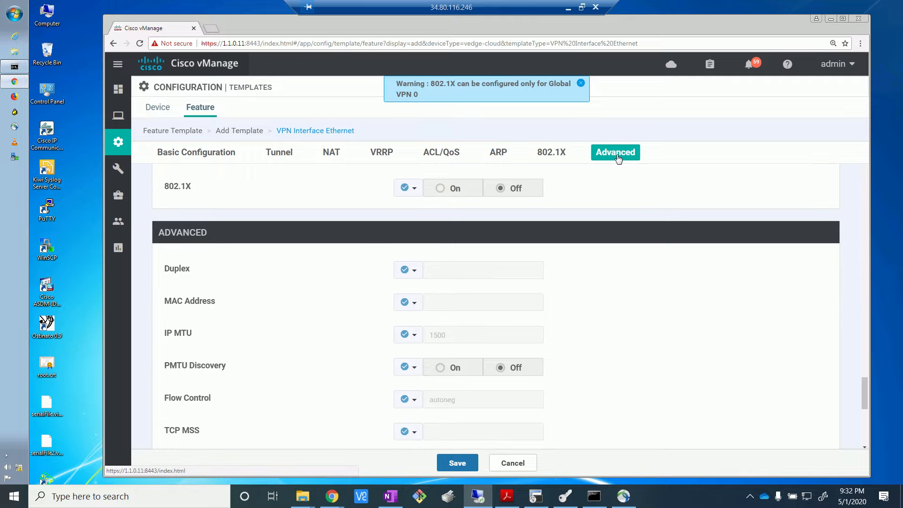
pyautogui.click(417, 374)
pyautogui.moveTo(429, 400)
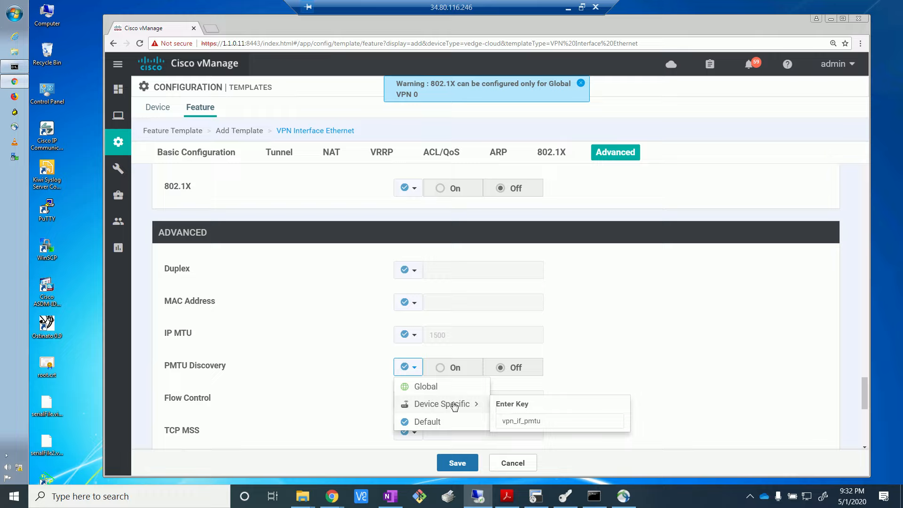
pyautogui.click(442, 387)
pyautogui.click(439, 370)
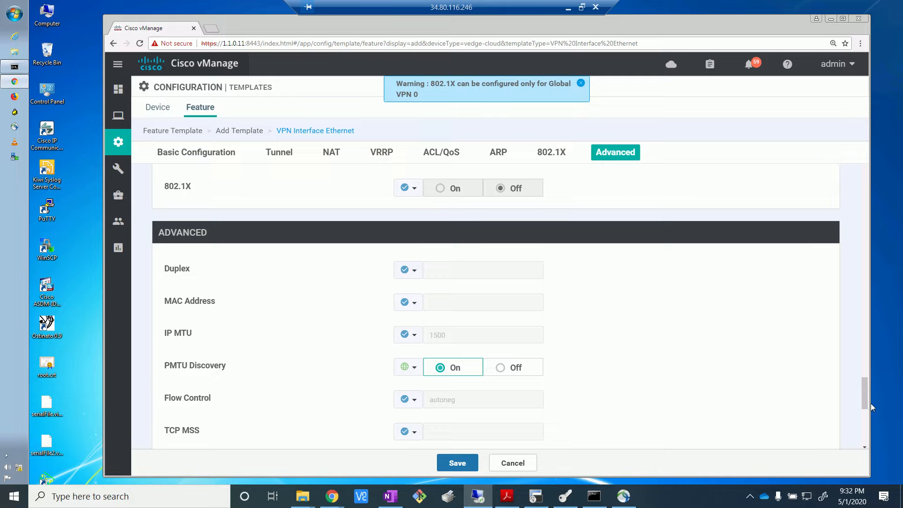
pyautogui.moveTo(862, 400); pyautogui.dragTo(865, 439)
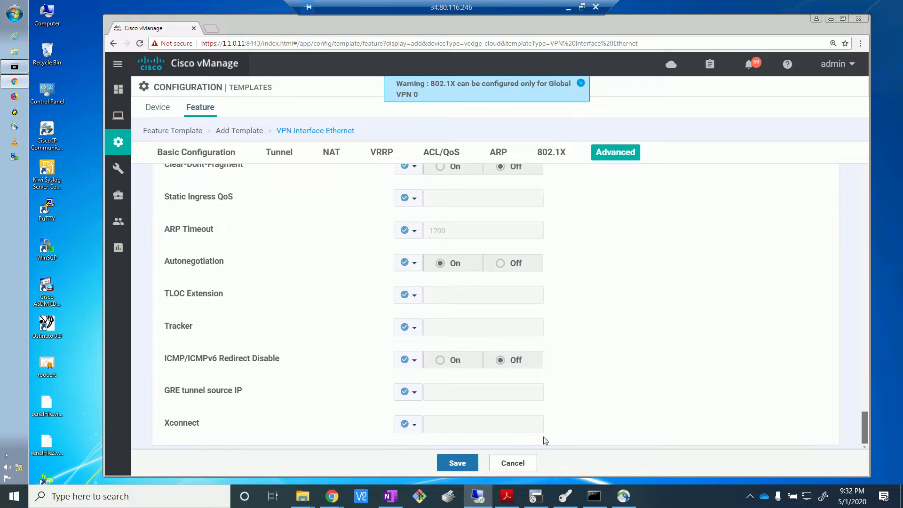
pyautogui.click(450, 460)
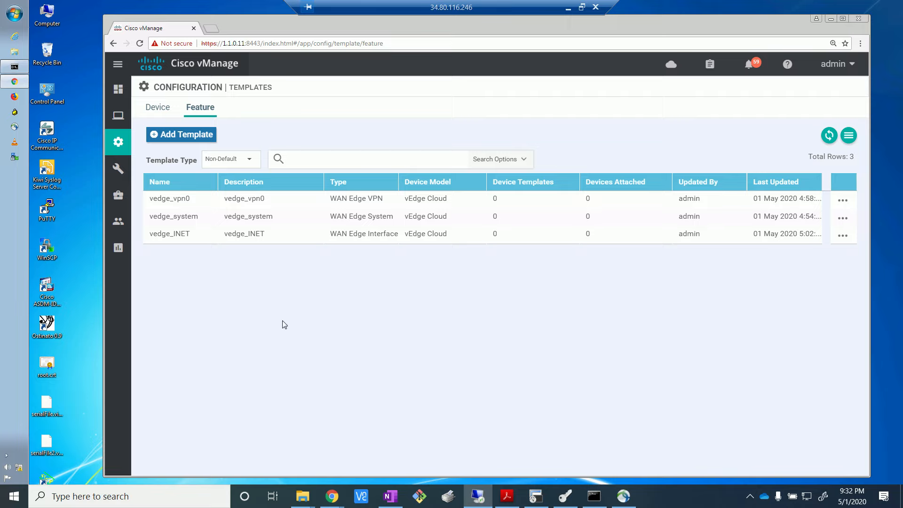
# Step: Start a new device template built from feature templates, with vEdge Cloud as the device model
pyautogui.click(159, 107)
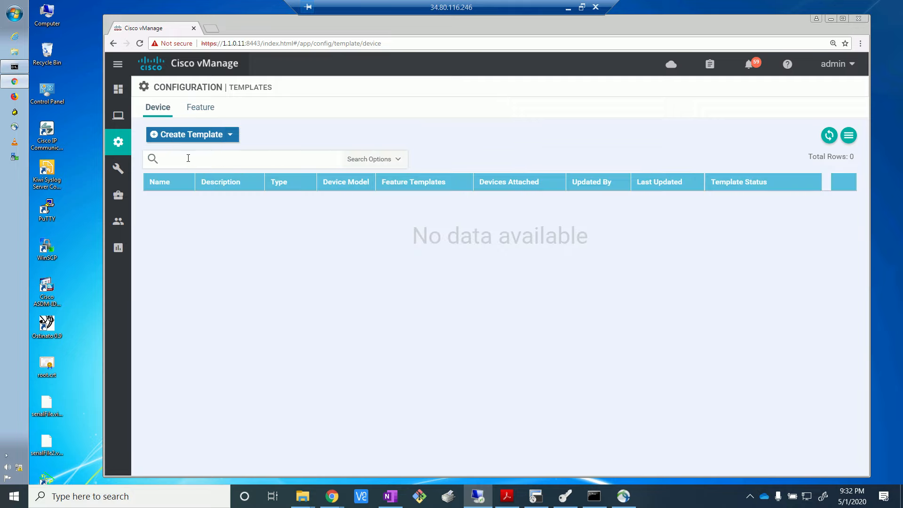
pyautogui.click(200, 138)
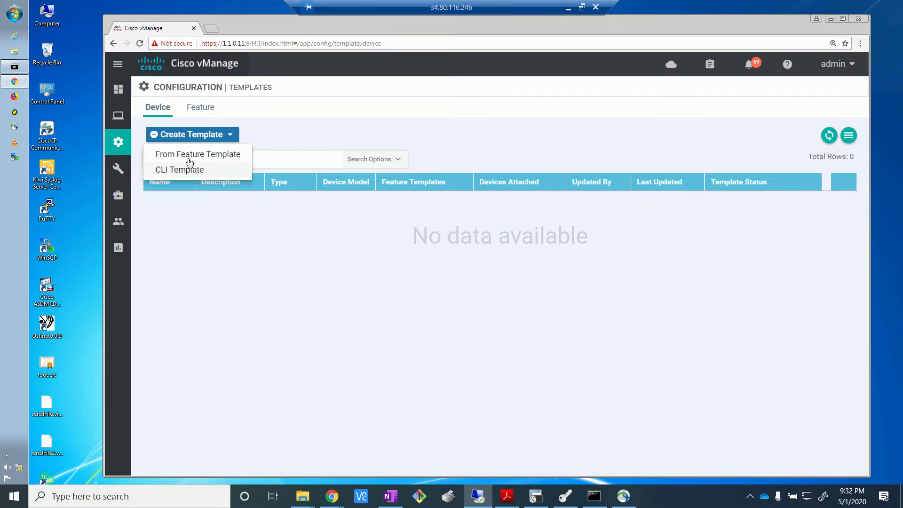
pyautogui.click(191, 161)
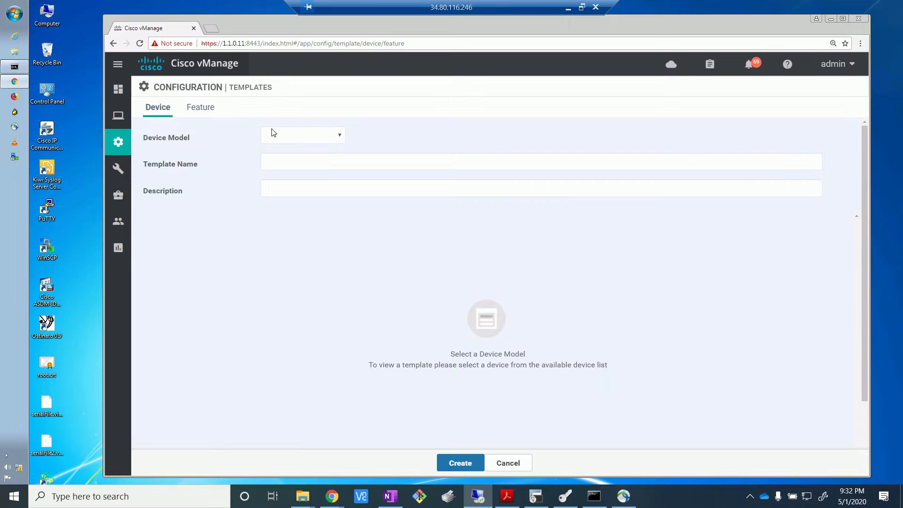
pyautogui.click(278, 136)
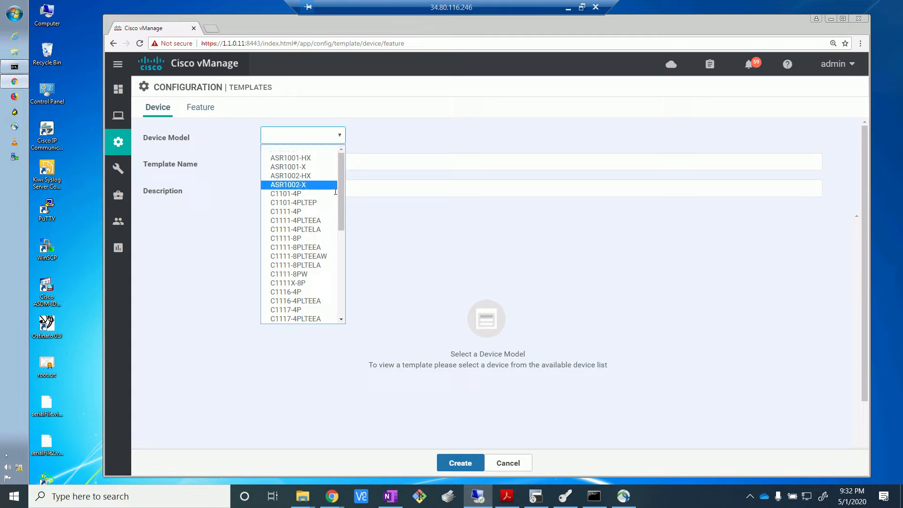
pyautogui.moveTo(340, 196); pyautogui.dragTo(338, 316)
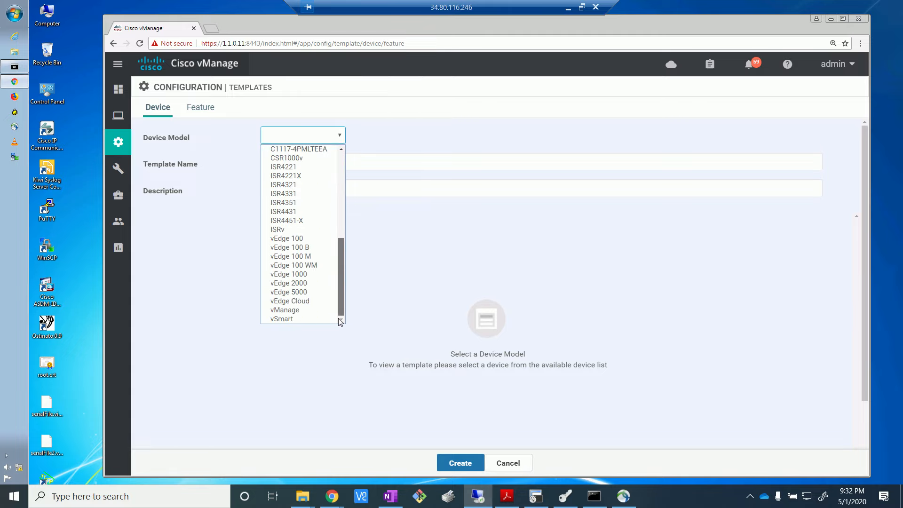
pyautogui.click(318, 301)
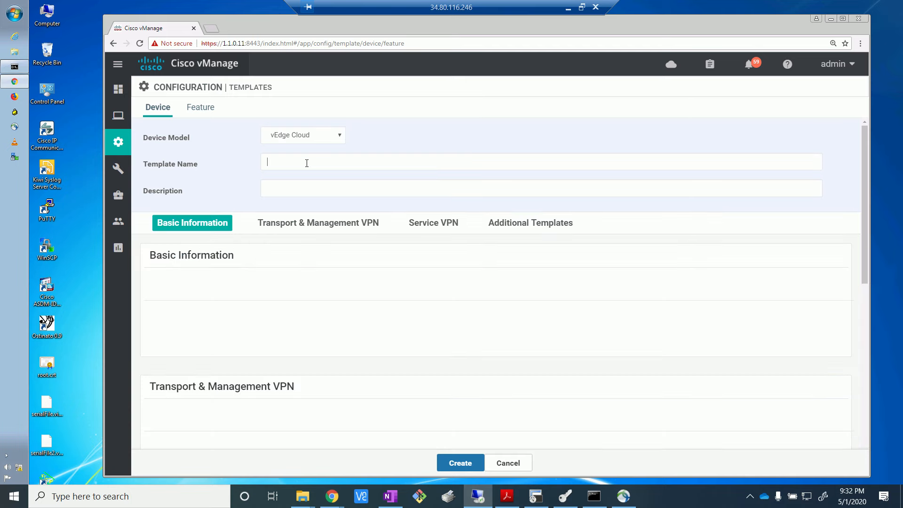
# Step: Enter vedge_device_template as both the name and the description of the device template
pyautogui.click(307, 163)
pyautogui.write('v')
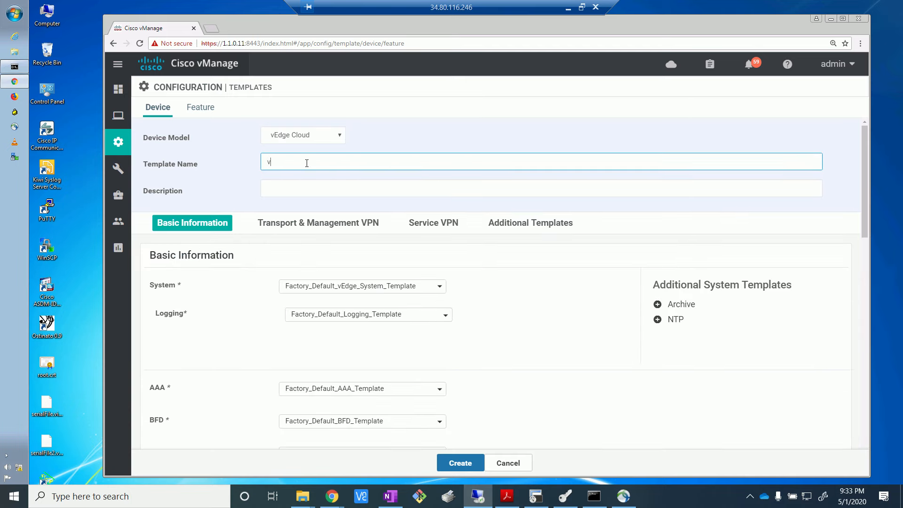
pyautogui.write('edge_device_template')
pyautogui.click(361, 193)
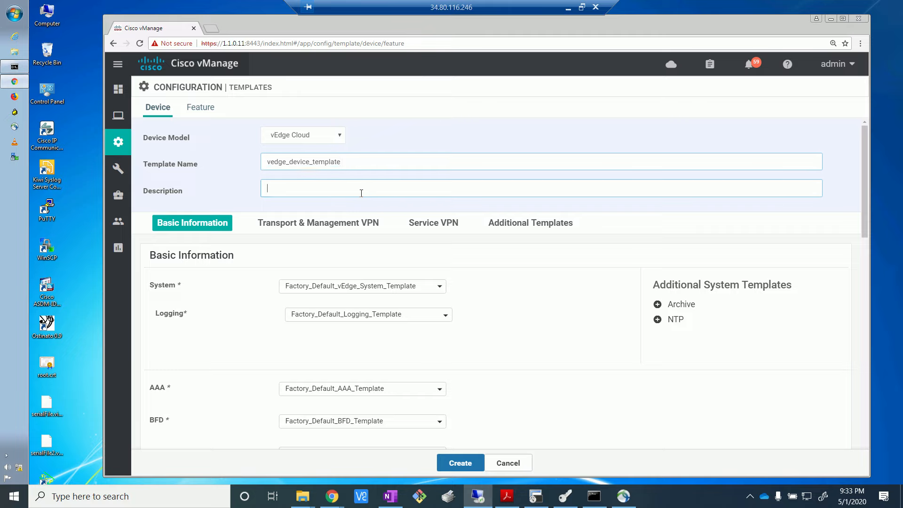
pyautogui.write('vedge_device_template')
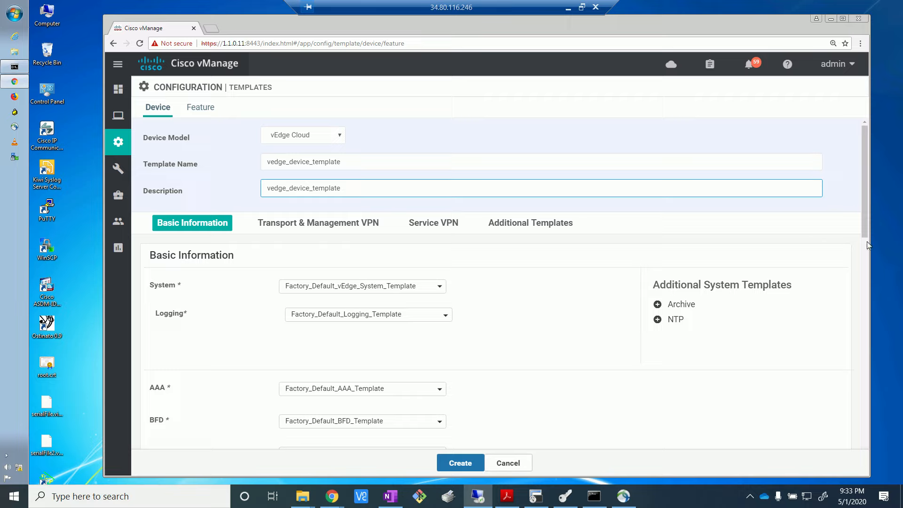
# Step: Assign the vedge_system feature template as the device template's System template
pyautogui.moveTo(865, 227); pyautogui.dragTo(863, 255)
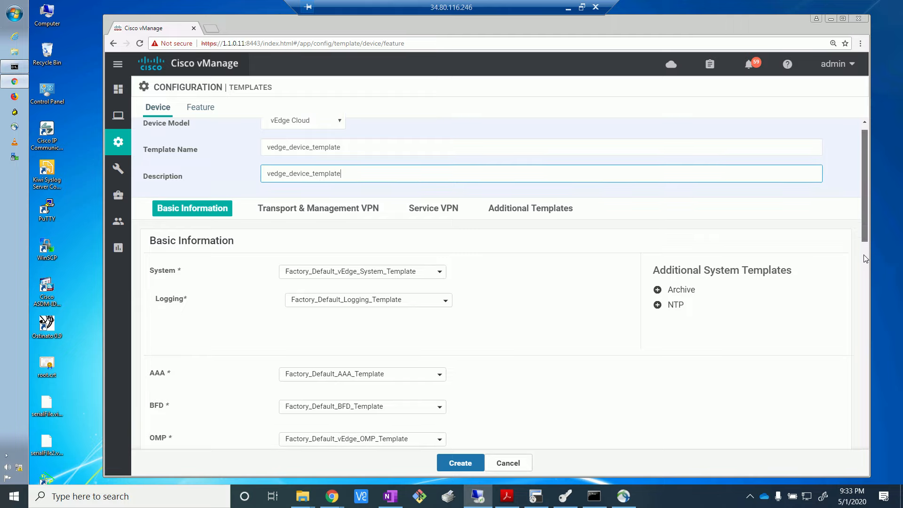
pyautogui.click(440, 204)
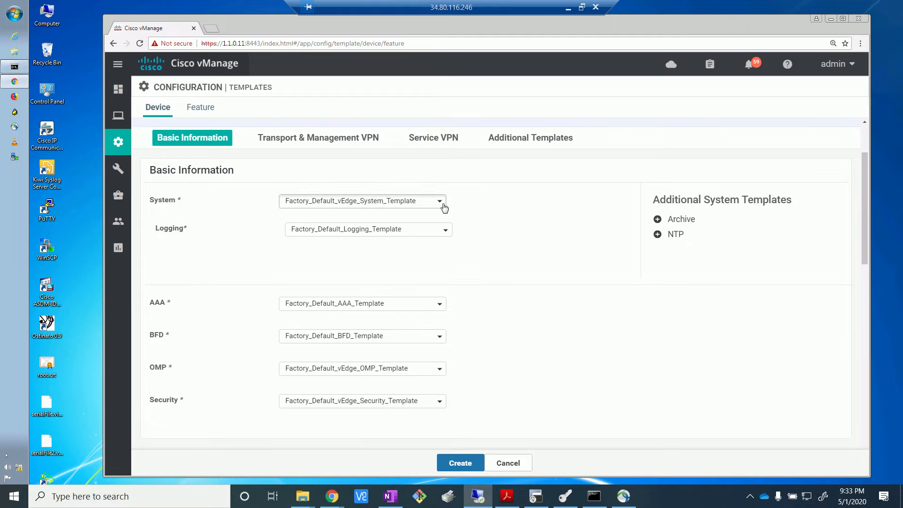
pyautogui.click(321, 239)
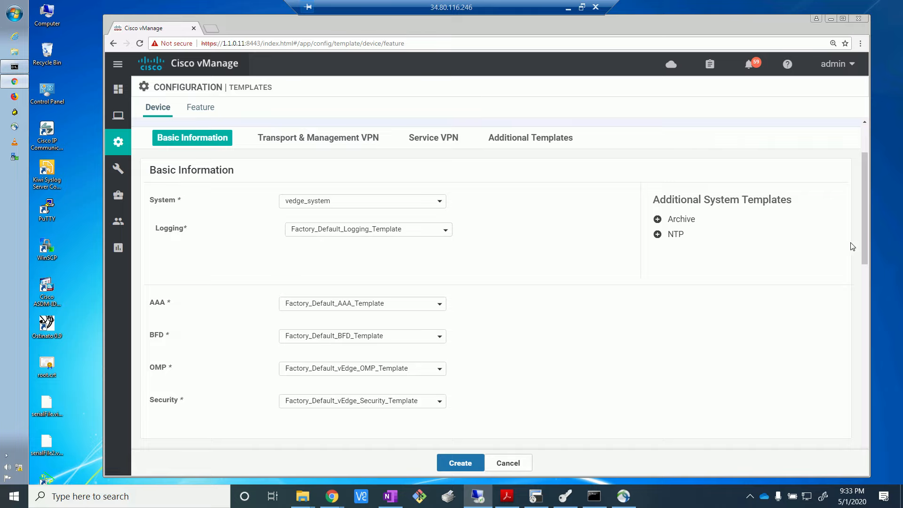
# Step: Assign the vedge_vpn0 feature template to VPN 0 and vedge_INET to its VPN Interface
pyautogui.moveTo(864, 250); pyautogui.dragTo(874, 297)
pyautogui.click(435, 353)
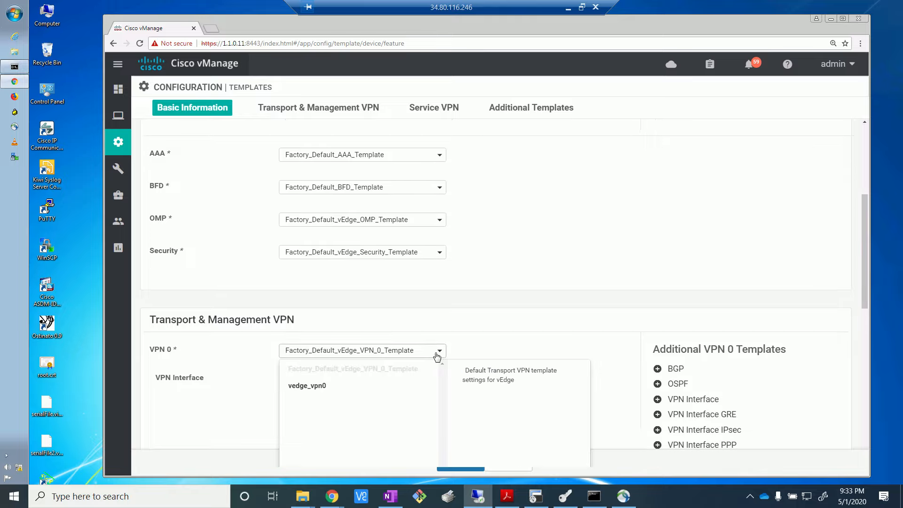
pyautogui.click(322, 386)
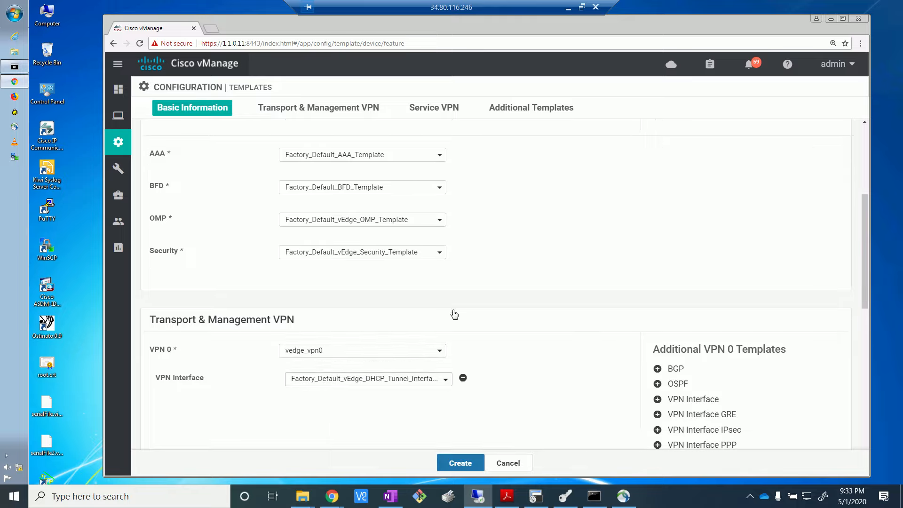
pyautogui.scroll(-1, 863, 289)
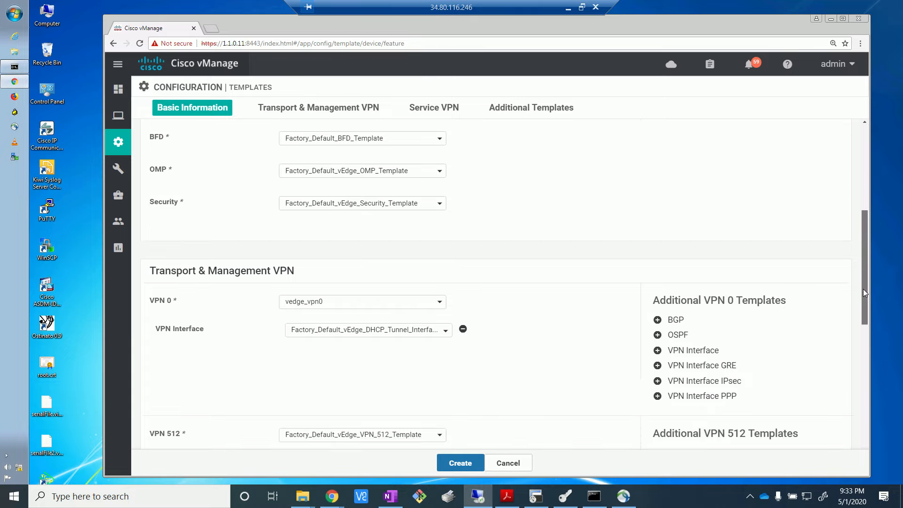
pyautogui.scroll(-1, 862, 293)
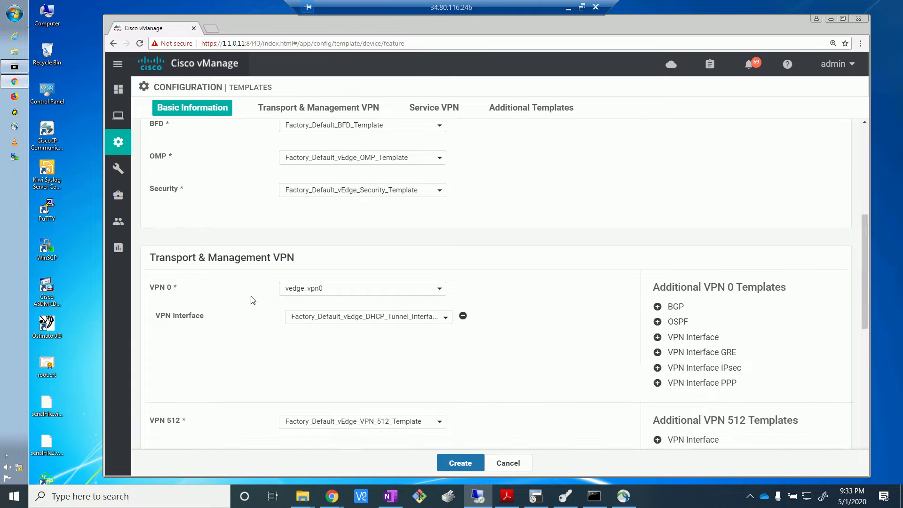
pyautogui.click(350, 319)
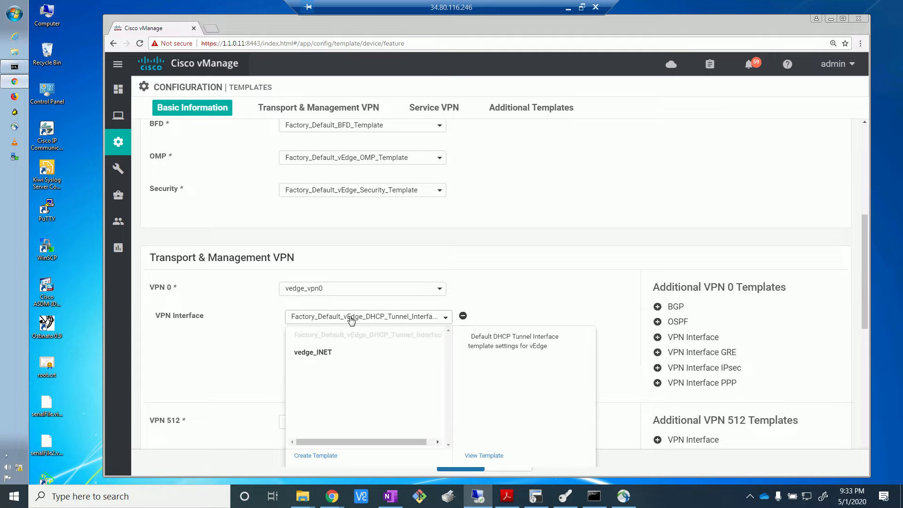
pyautogui.click(328, 352)
pyautogui.click(327, 354)
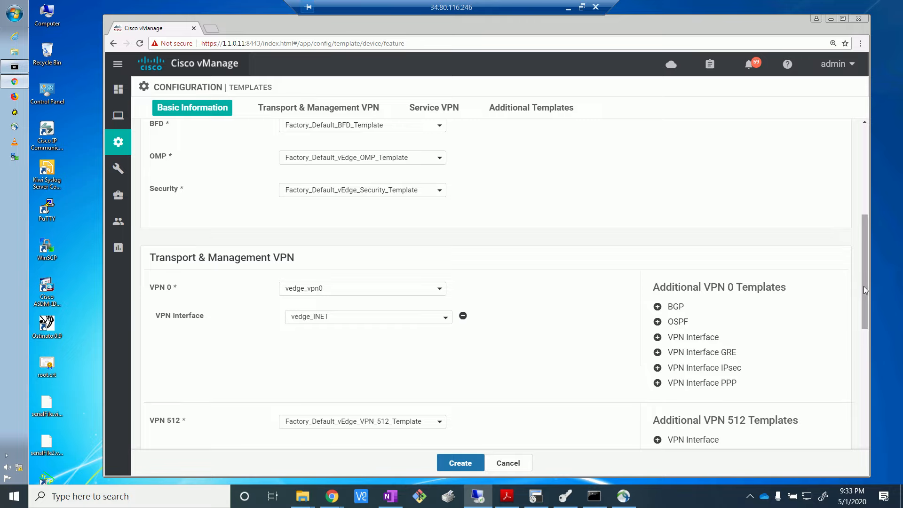
# Step: Review the device template's VPN 512, Service VPN and Additional Templates sections, and return to its basic information
pyautogui.moveTo(863, 286); pyautogui.dragTo(859, 349)
pyautogui.scroll(-2, 859, 353)
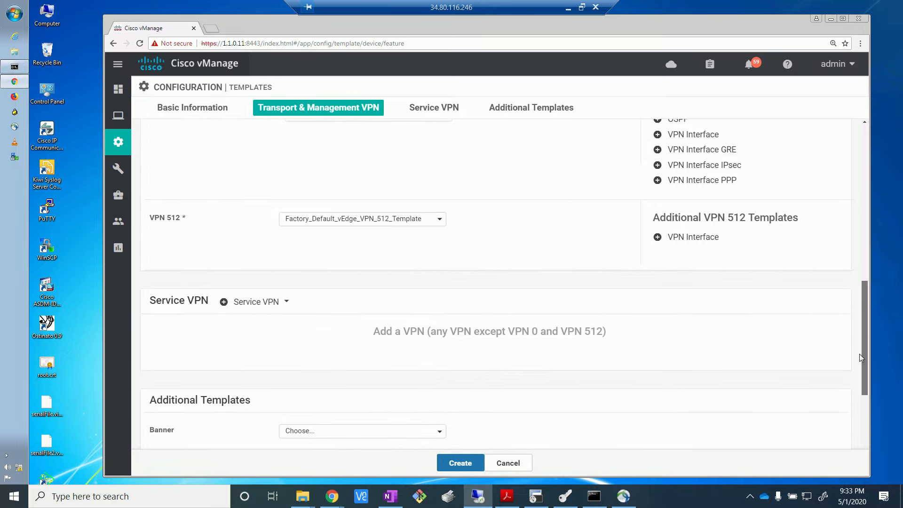
pyautogui.scroll(-1, 861, 365)
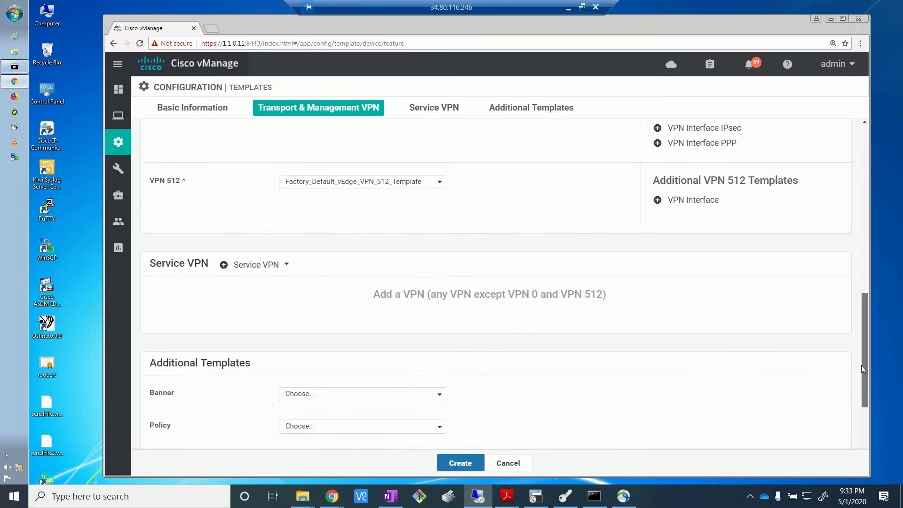
pyautogui.moveTo(861, 364); pyautogui.dragTo(855, 431)
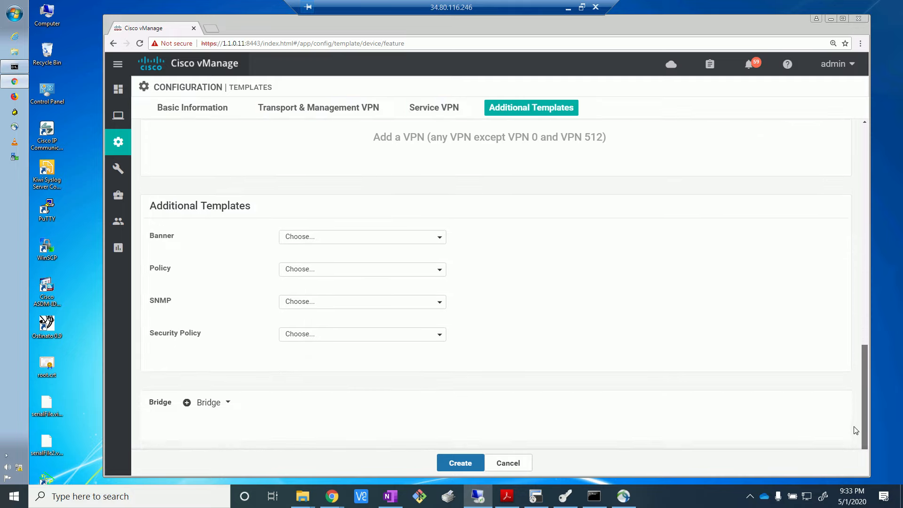
pyautogui.scroll(3, 852, 429)
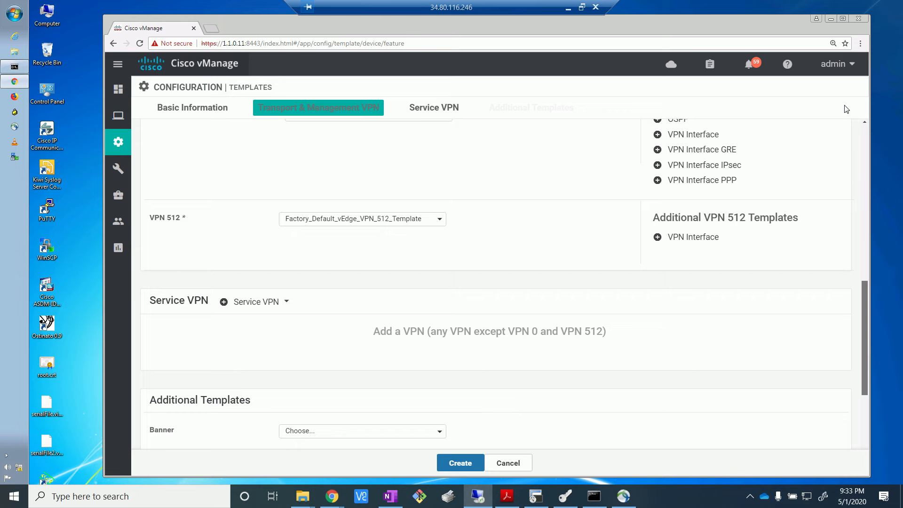
pyautogui.scroll(5, 846, 109)
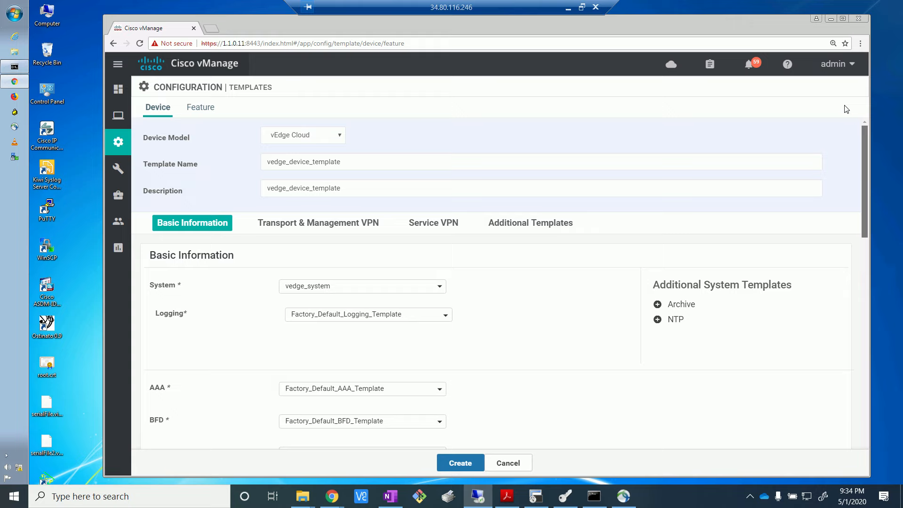
# Step: Create the vedge_device_template device template and start attaching devices to it
pyautogui.scroll(-10, 828, 211)
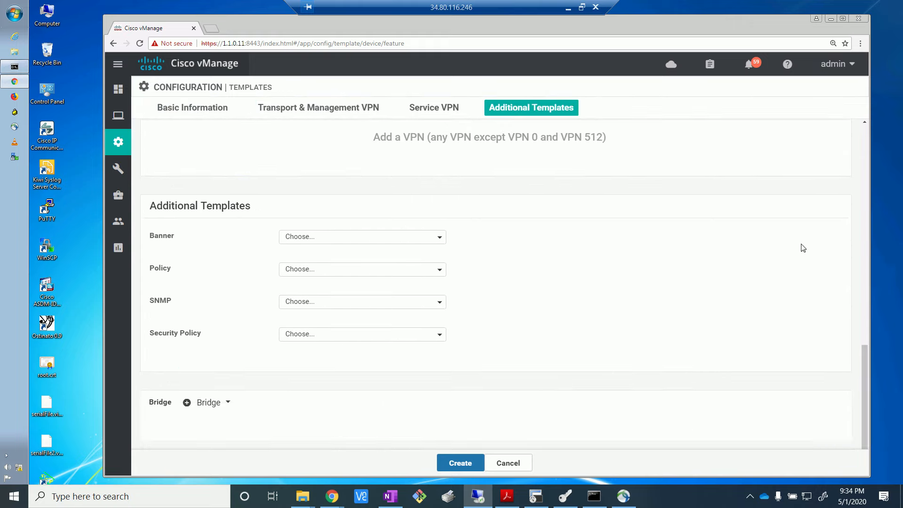
pyautogui.click(462, 461)
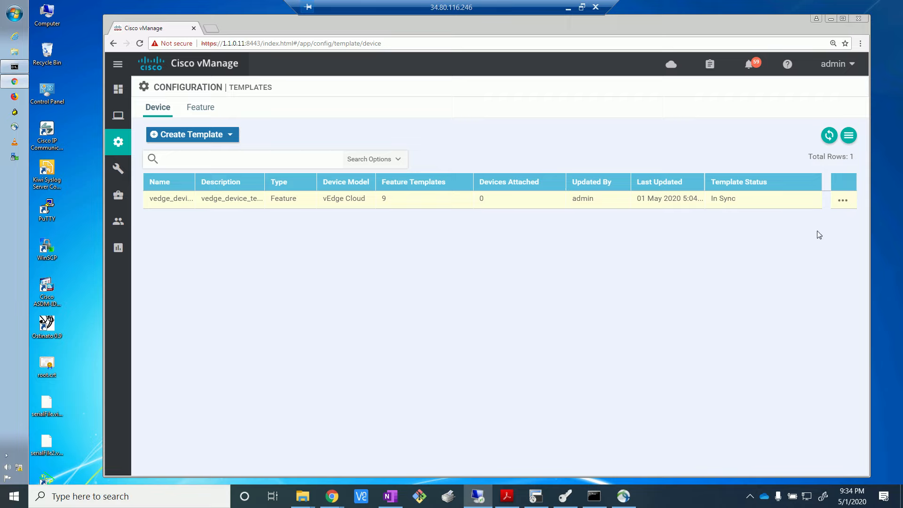
pyautogui.click(842, 201)
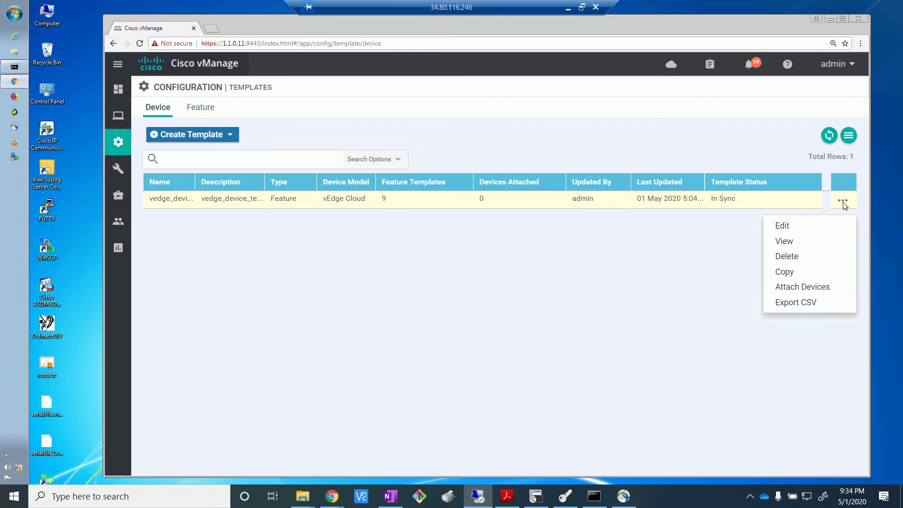
pyautogui.click(818, 289)
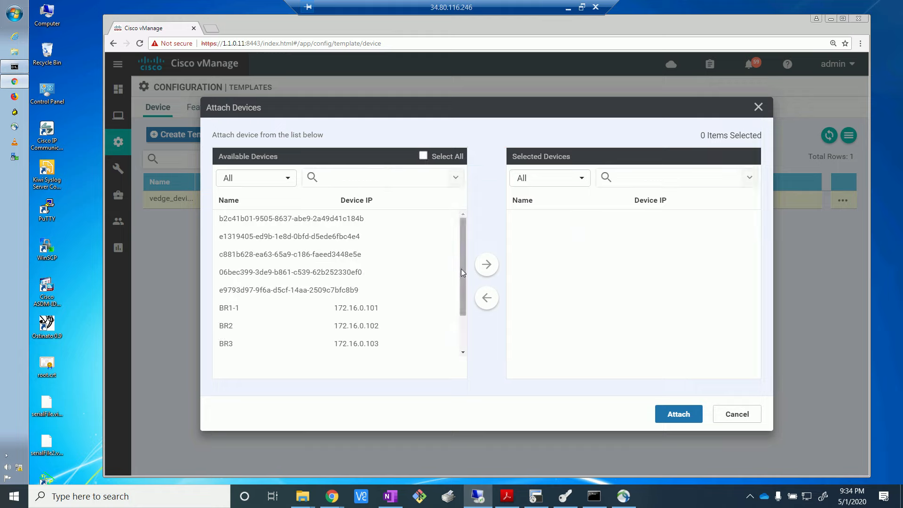
# Step: Select BR2 from the available devices and attach it to vedge_device_template
pyautogui.moveTo(461, 269); pyautogui.dragTo(455, 364)
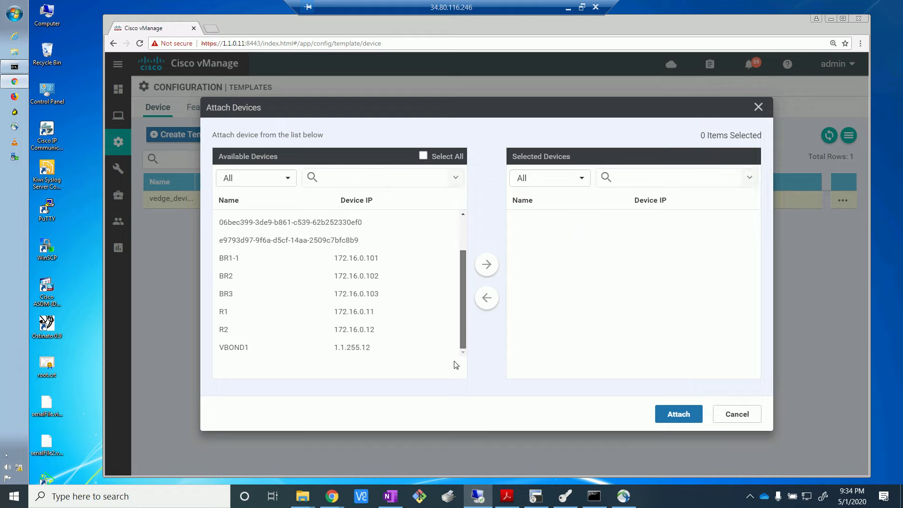
pyautogui.click(224, 279)
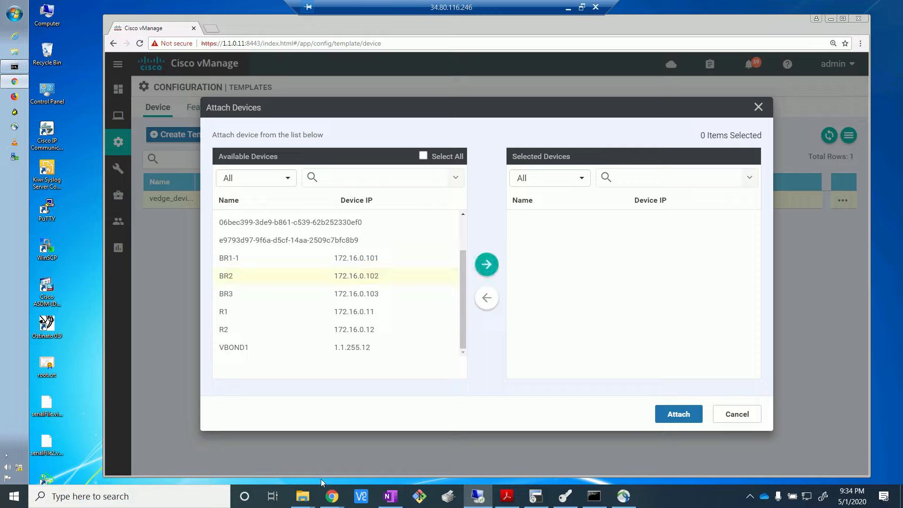
pyautogui.moveTo(336, 495)
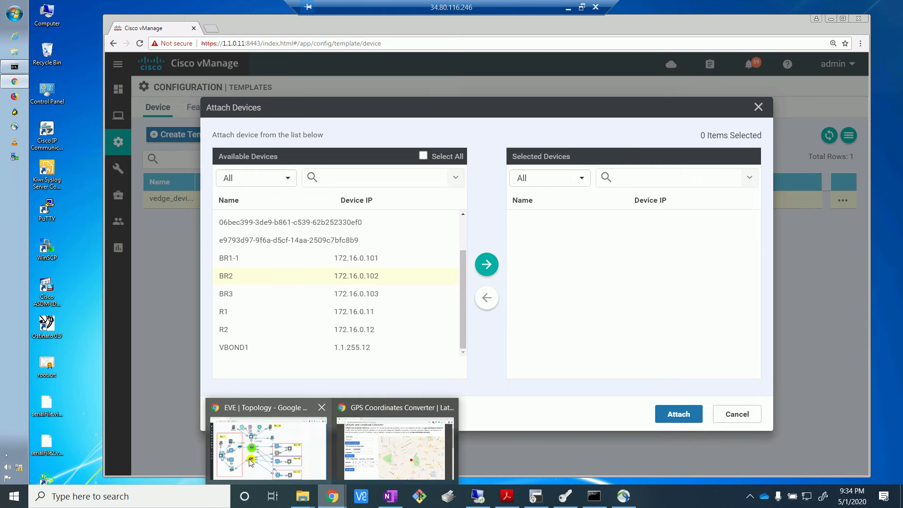
pyautogui.moveTo(250, 462)
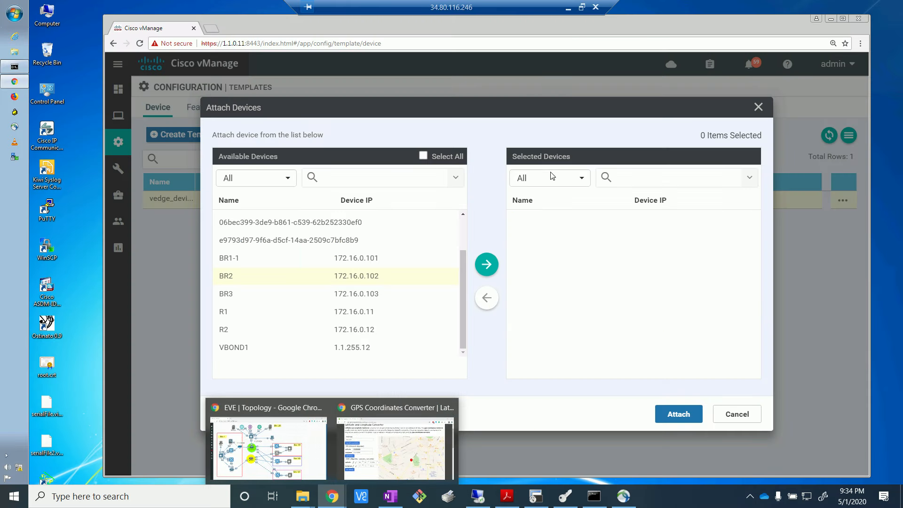
pyautogui.click(487, 266)
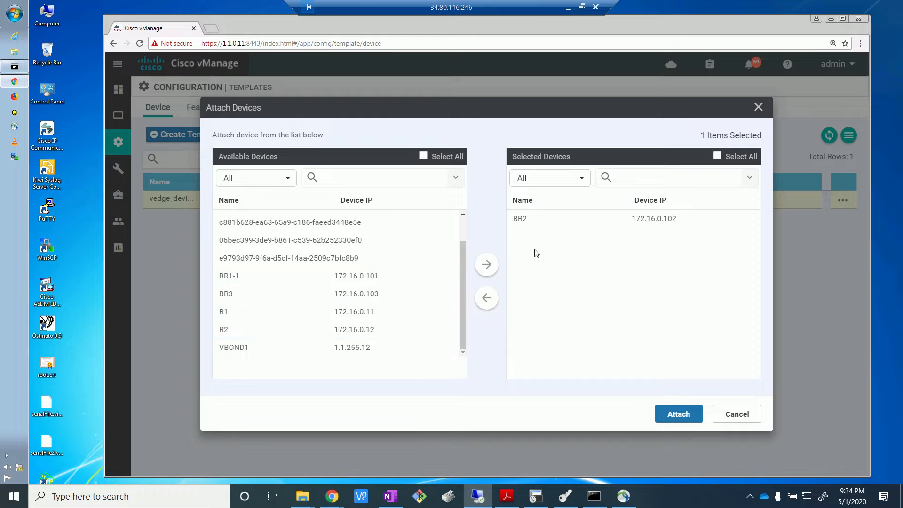
pyautogui.click(523, 220)
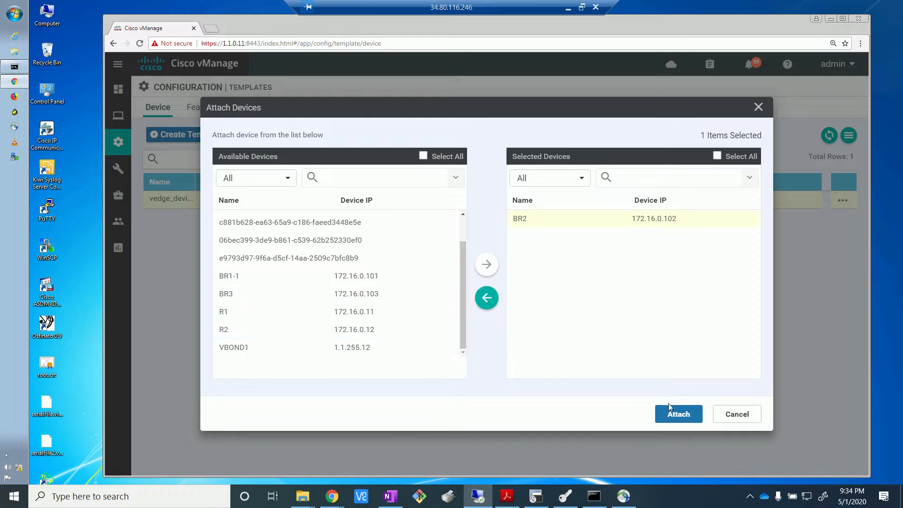
pyautogui.click(677, 413)
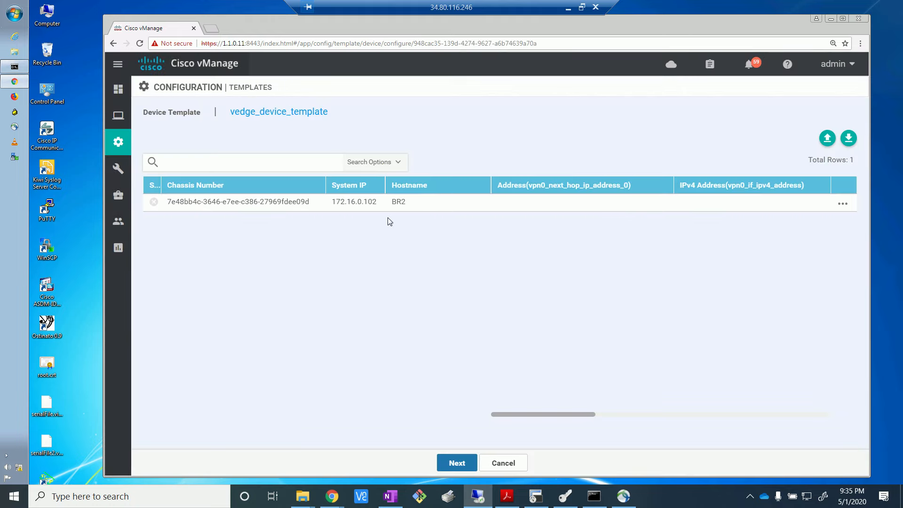
# Step: Edit BR2's device template variables, check the EVE topology, and set the VPN 0 next-hop address to 1.1.102.1
pyautogui.click(843, 204)
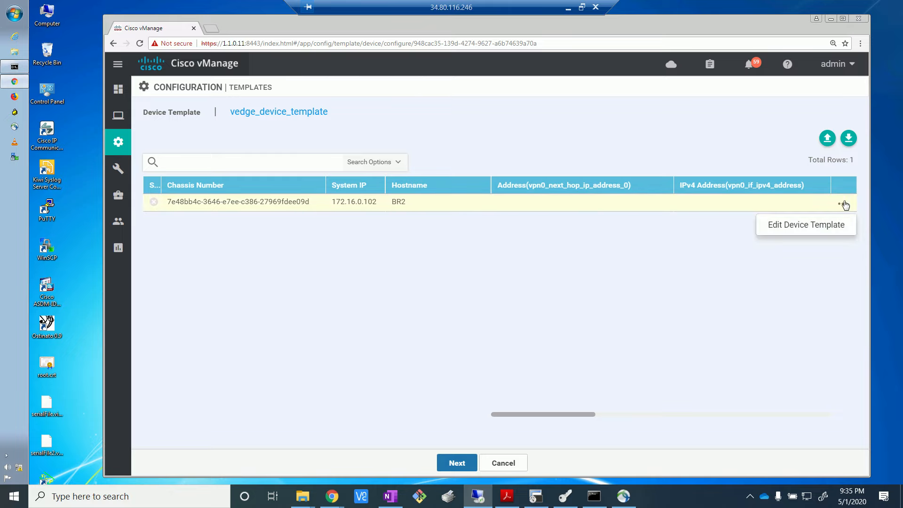
pyautogui.click(816, 228)
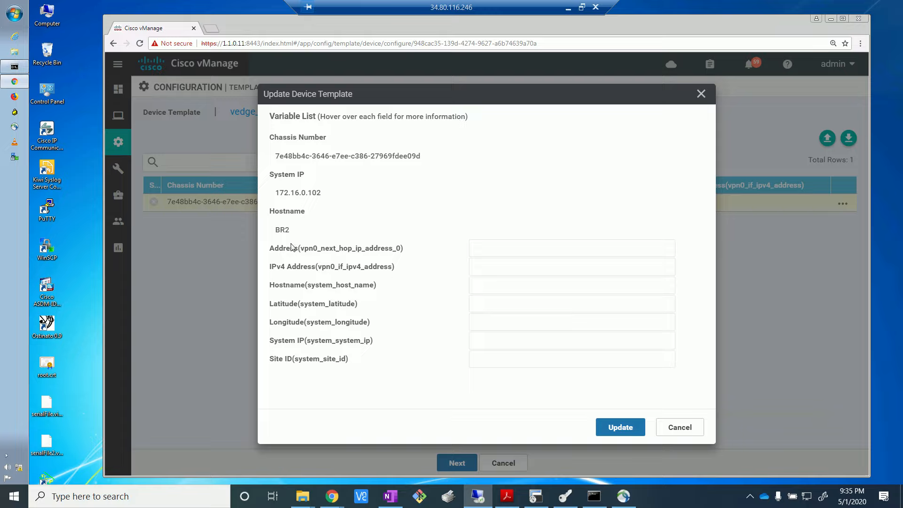
pyautogui.moveTo(347, 256)
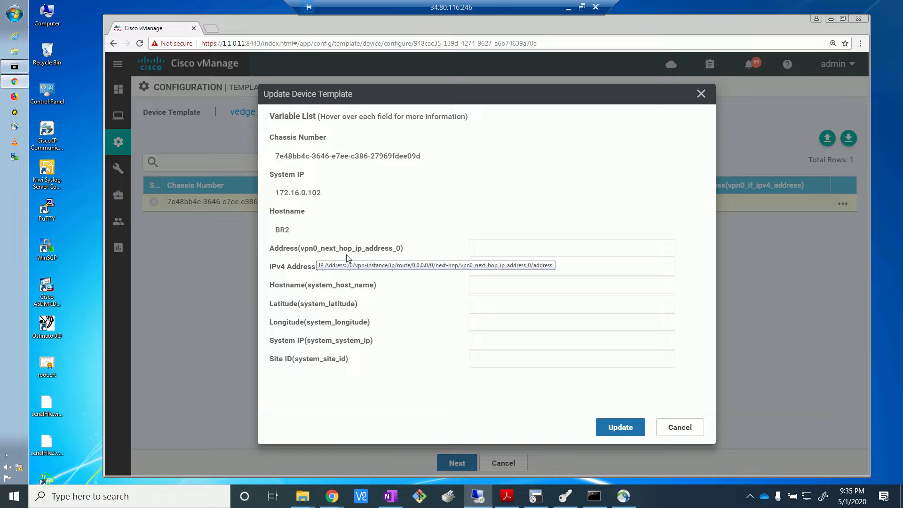
pyautogui.click(484, 246)
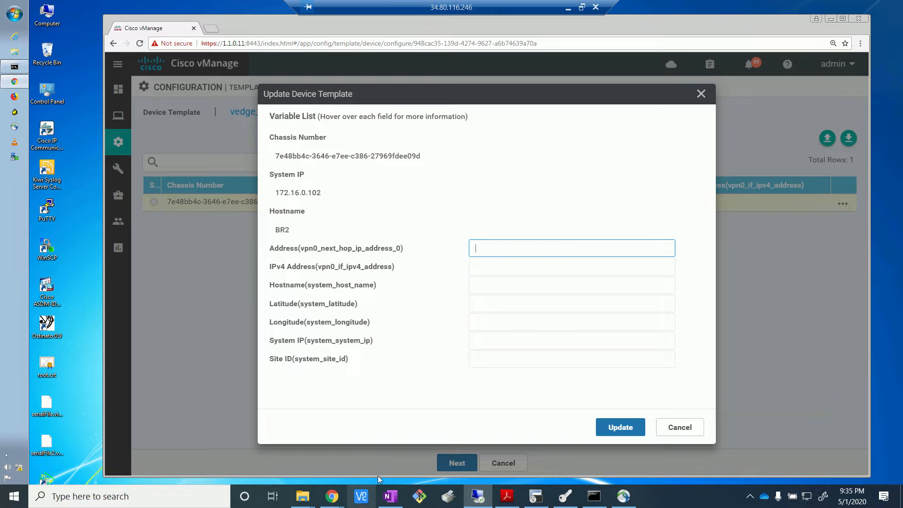
pyautogui.click(268, 444)
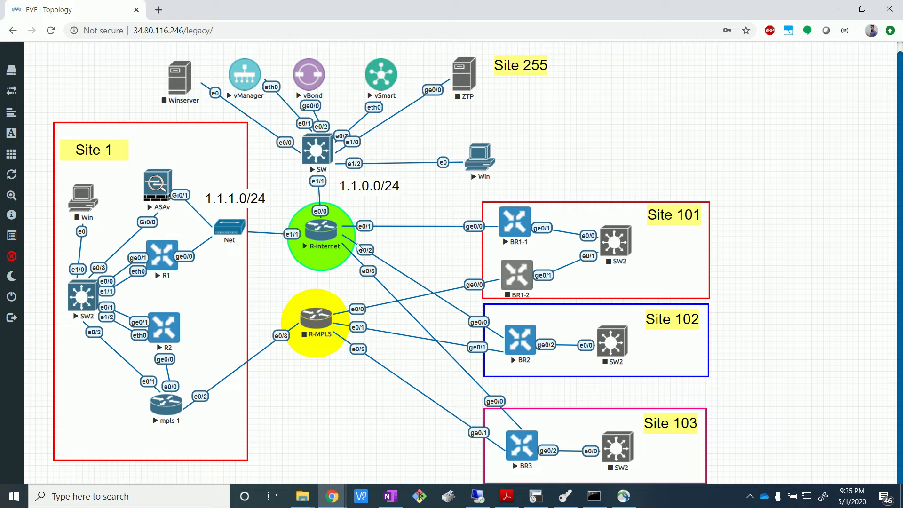
pyautogui.click(835, 9)
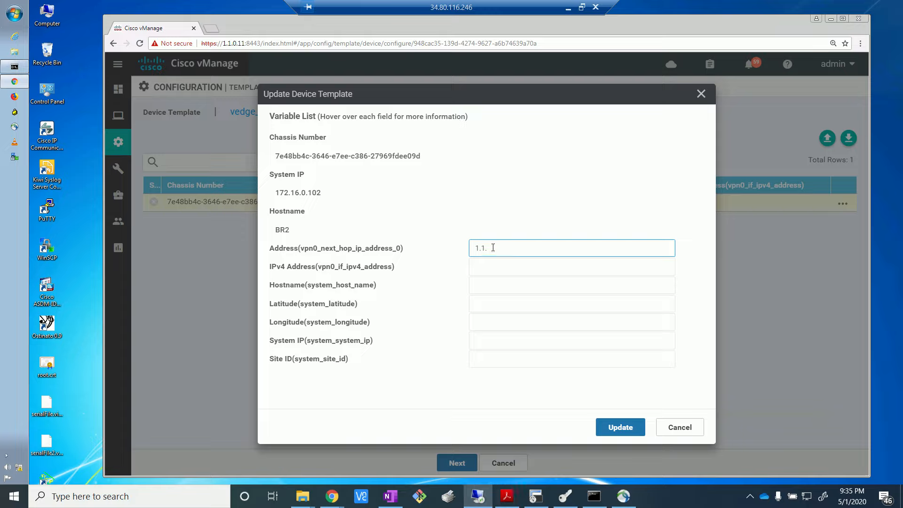
pyautogui.write('102.1')
# Step: Set BR2's VPN 0 interface IPv4 address to 1.1.102.2, checking the EVE topology, and its hostname to BR2
pyautogui.click(533, 266)
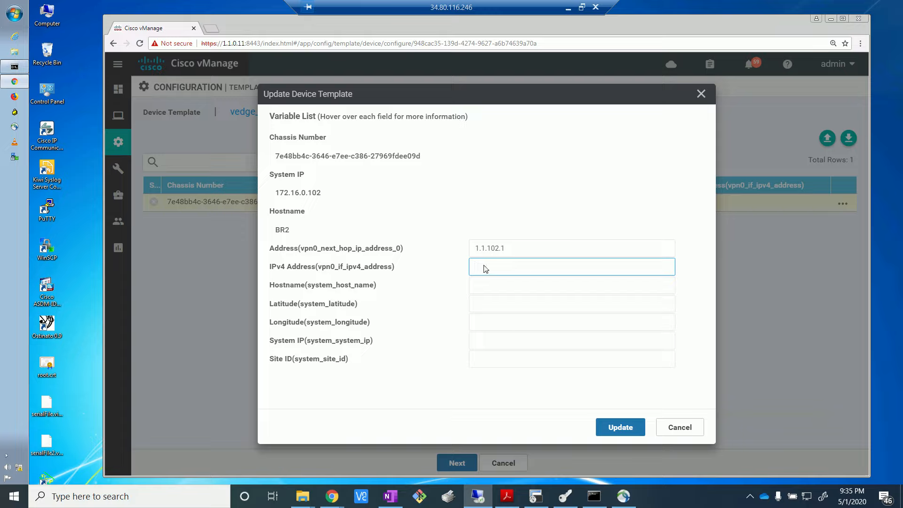
pyautogui.write('1.1.102.2')
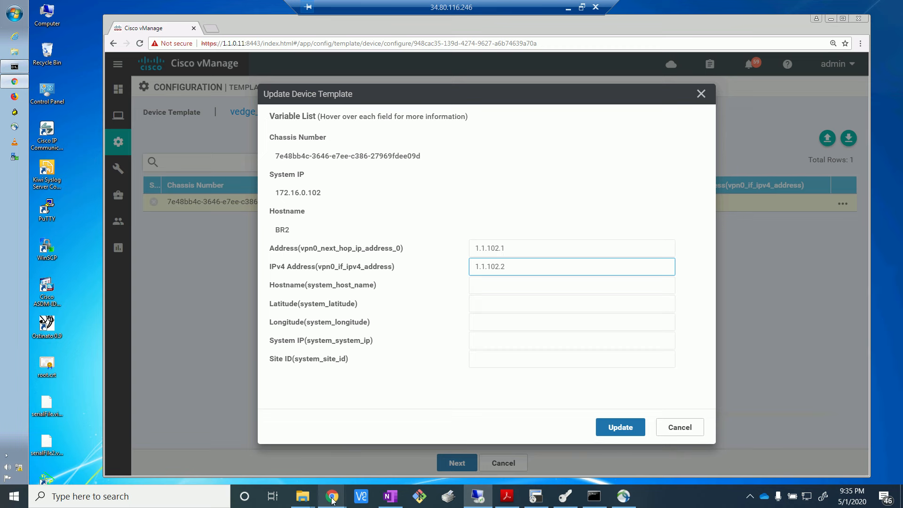
pyautogui.moveTo(332, 496)
pyautogui.click(270, 437)
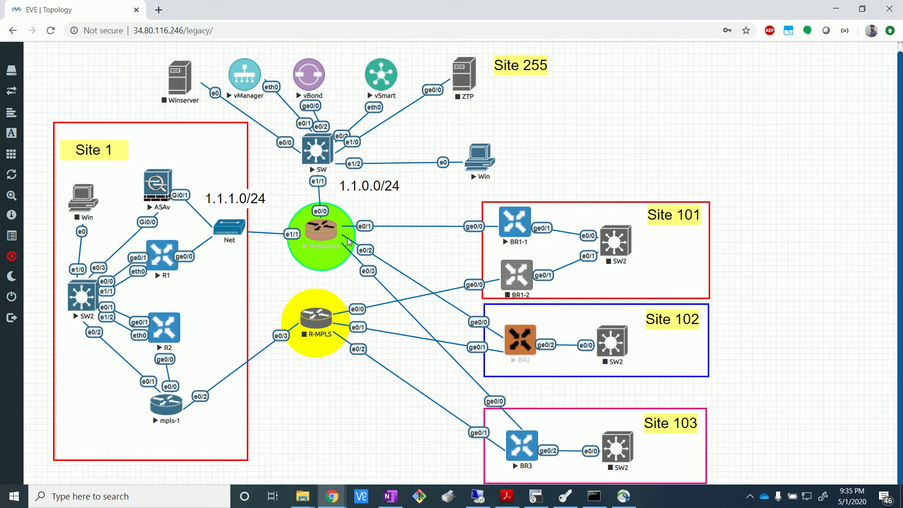
pyautogui.click(478, 496)
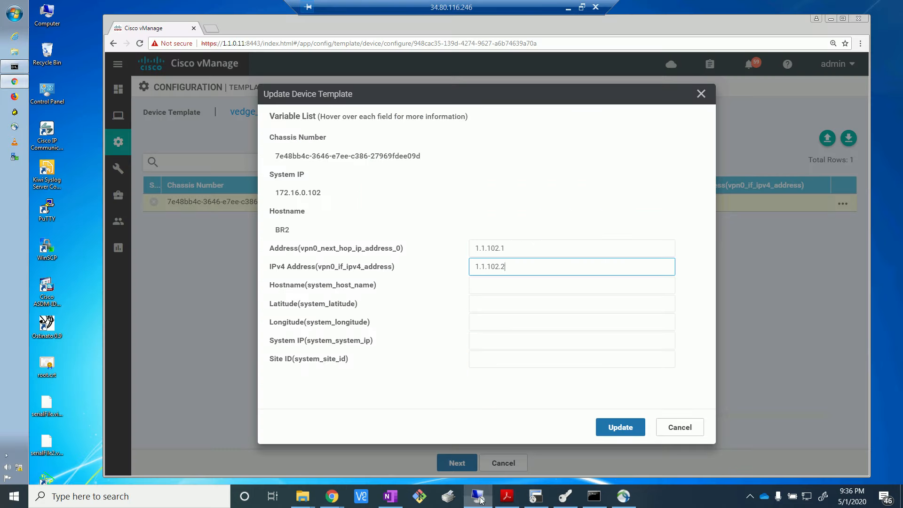
pyautogui.click(507, 288)
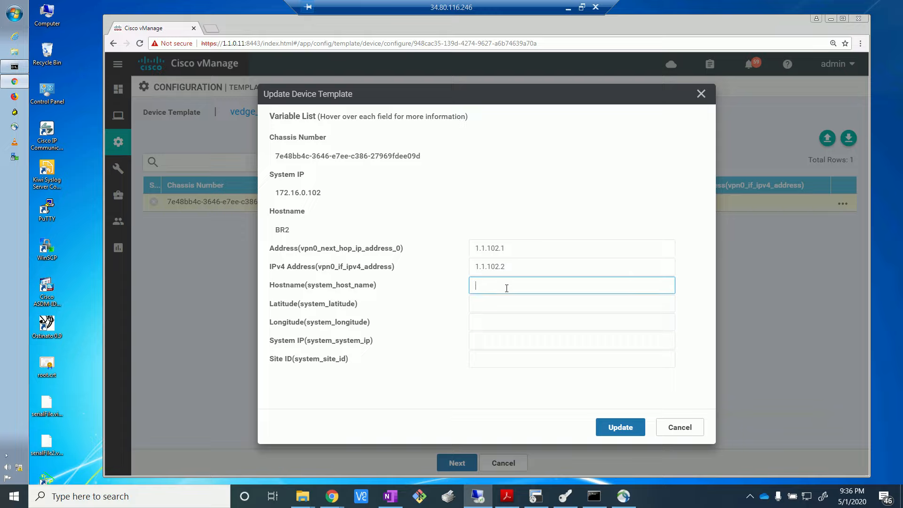
pyautogui.write('BR2')
# Step: Paste 28.6269628 as BR2's system latitude and 77.2153959 as its longitude
pyautogui.click(499, 305)
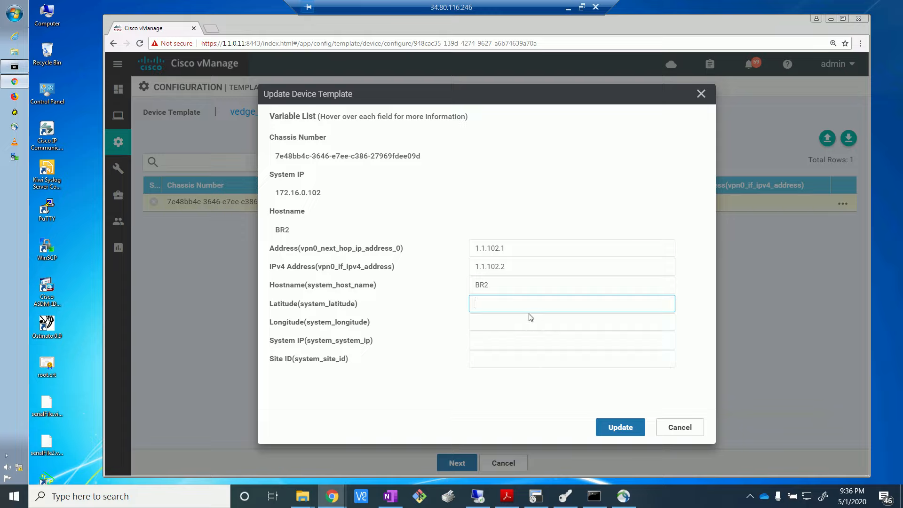
pyautogui.write('28.6269628')
pyautogui.click(523, 319)
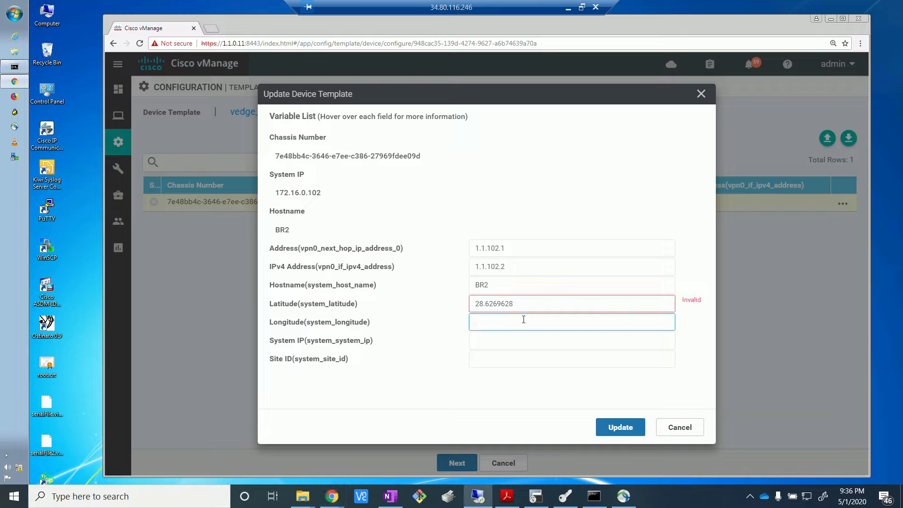
pyautogui.write('77.2153959')
# Step: Shorten BR2's latitude to 28.62 and its longitude to 77.2153
pyautogui.click(472, 393)
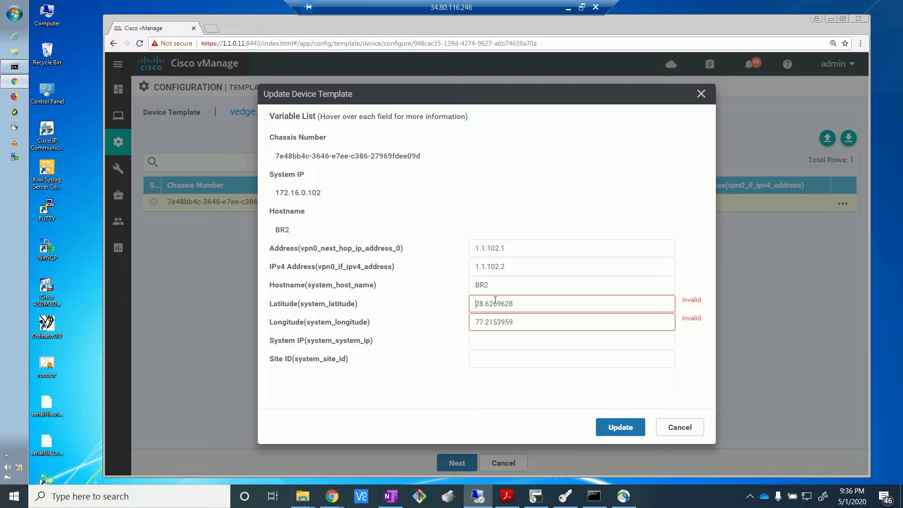
pyautogui.press('BackSpace')
pyautogui.press('BackSpace')
pyautogui.press('BackSpace')
pyautogui.press('BackSpace')
pyautogui.press('BackSpace')
pyautogui.press('BackSpace')
pyautogui.write('2')
pyautogui.press('BackSpace')
pyautogui.press('BackSpace')
pyautogui.press('BackSpace')
pyautogui.click(522, 299)
pyautogui.click(750, 497)
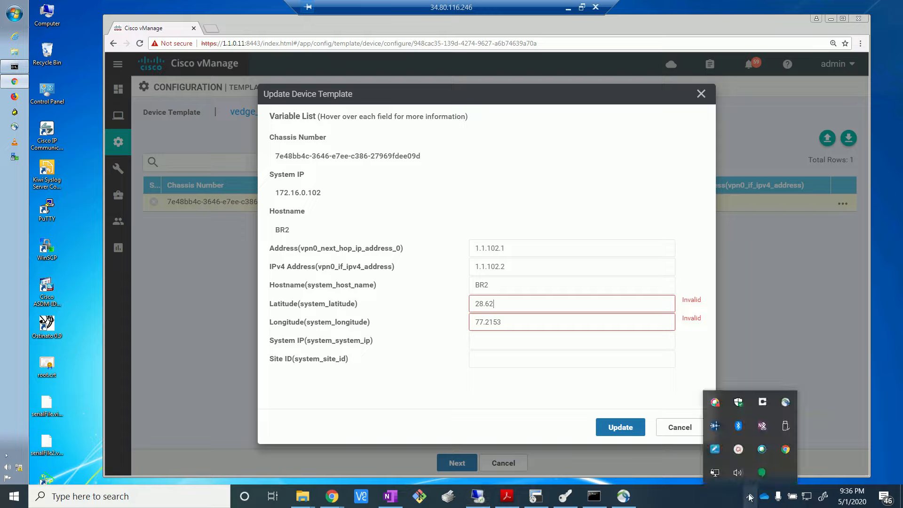
pyautogui.click(757, 304)
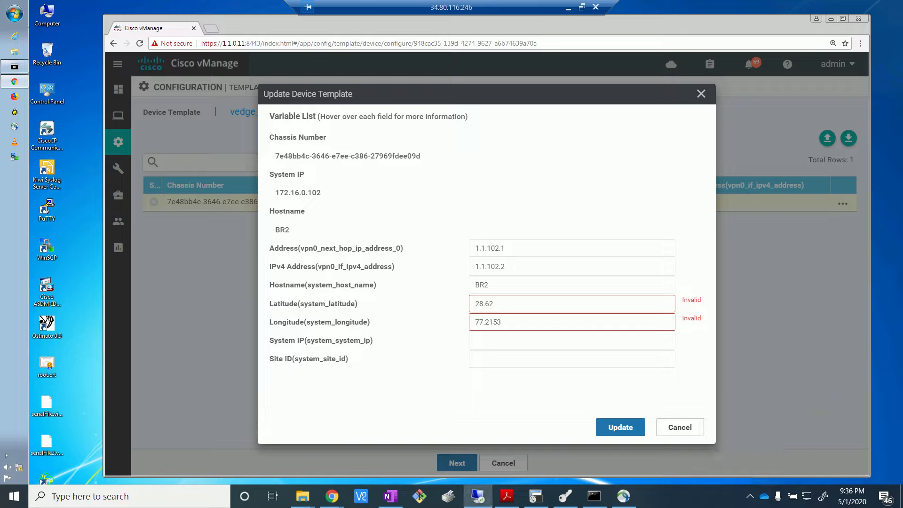
pyautogui.click(750, 496)
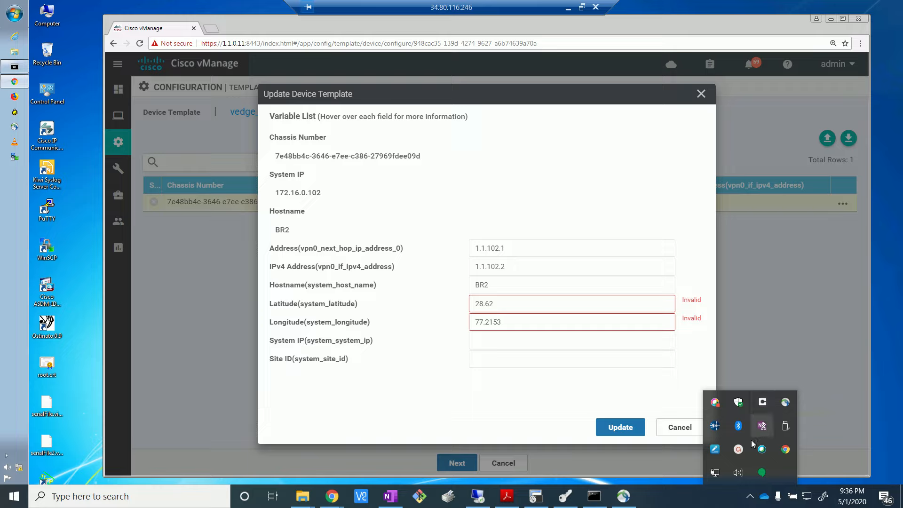
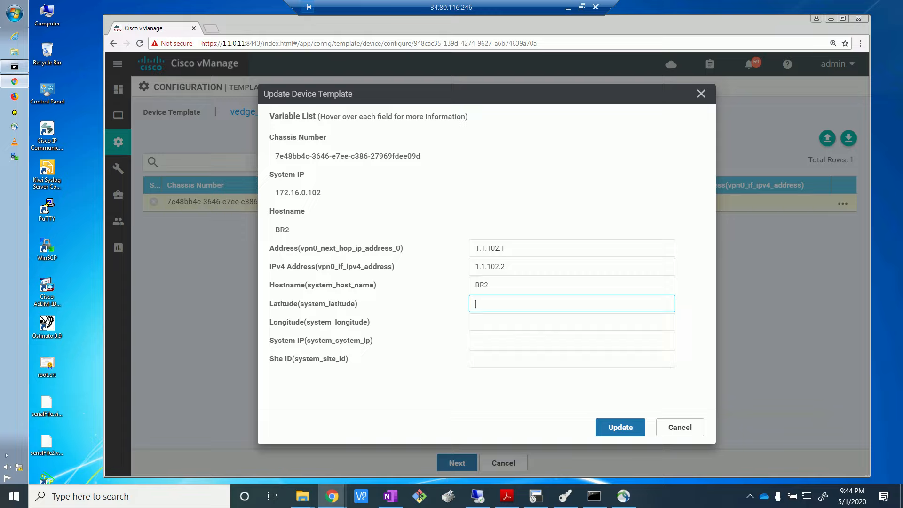
# Step: Set BR2's system latitude to 28 and its system longitude to 77
pyautogui.click(528, 304)
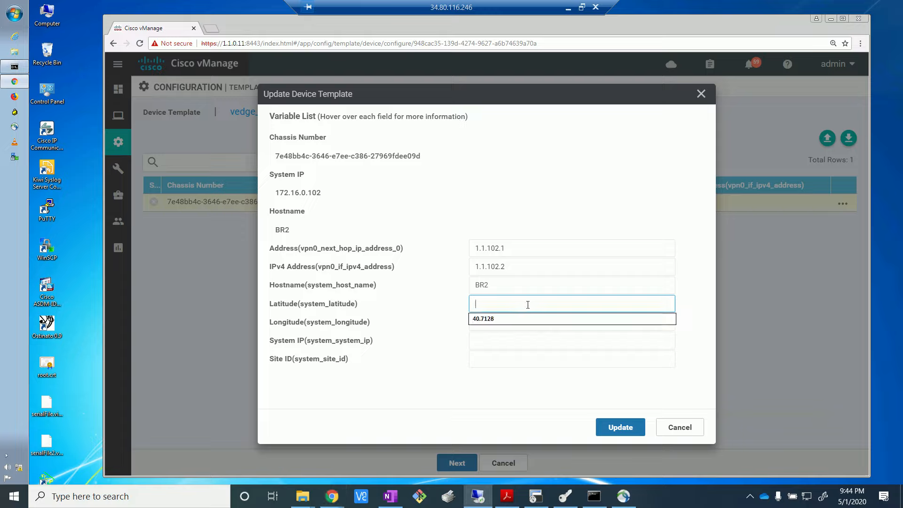
pyautogui.write('2')
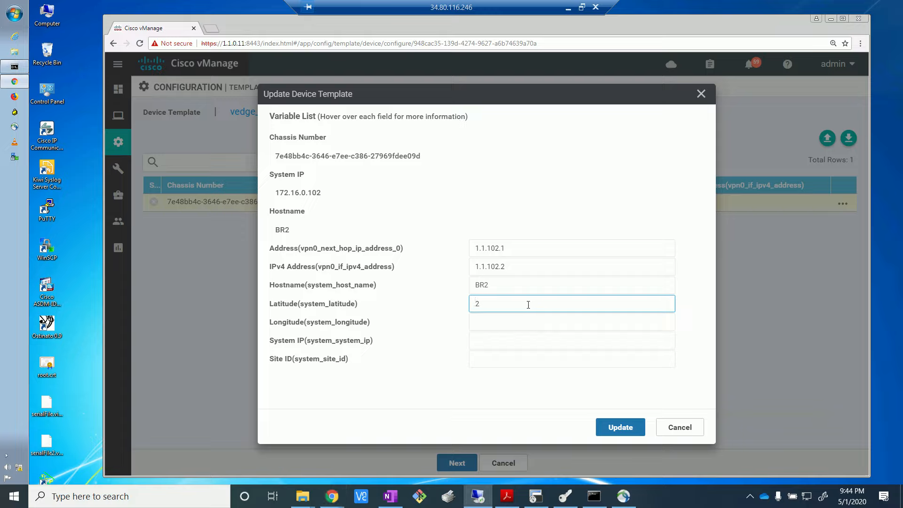
pyautogui.write('8.64')
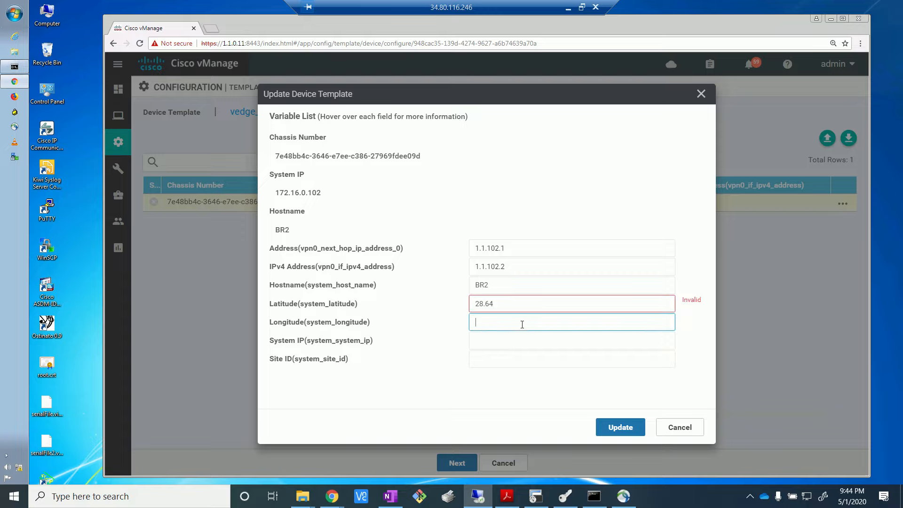
pyautogui.press('BackSpace')
pyautogui.press('BackSpace')
pyautogui.press('BackSpace')
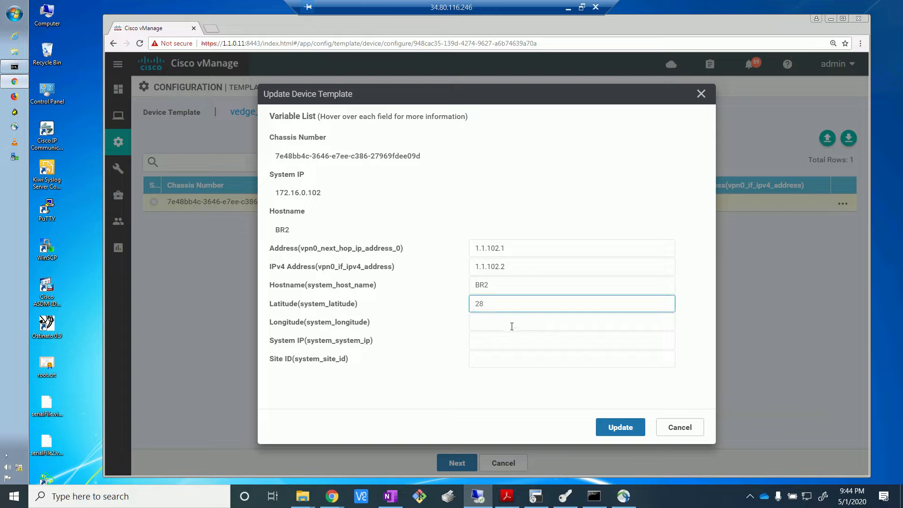
pyautogui.click(512, 326)
pyautogui.write('77')
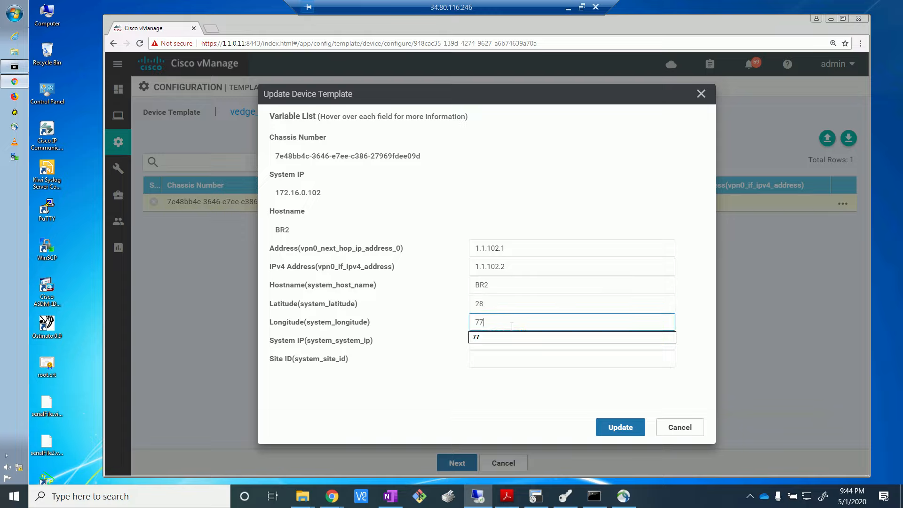
pyautogui.click(461, 363)
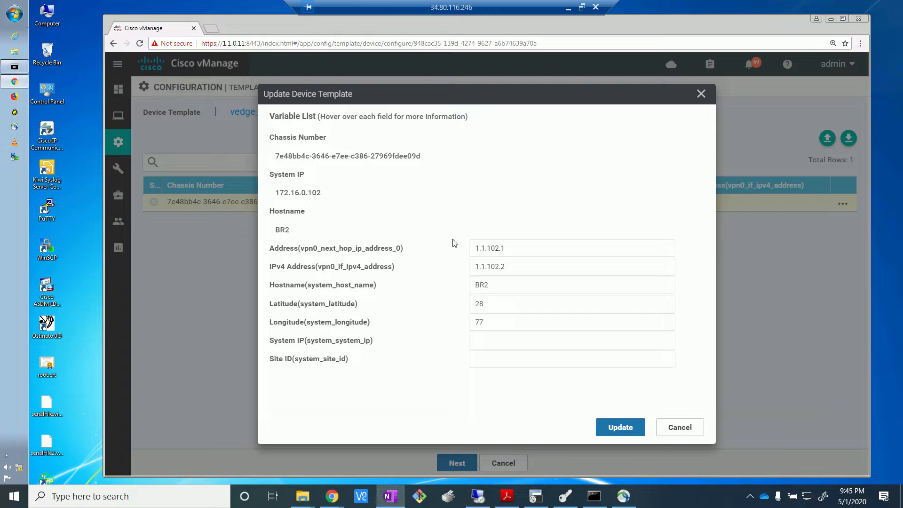
# Step: Set BR2's system IP to 172.16.0.102 and site ID to 102, and apply the updated template variables
pyautogui.click(487, 342)
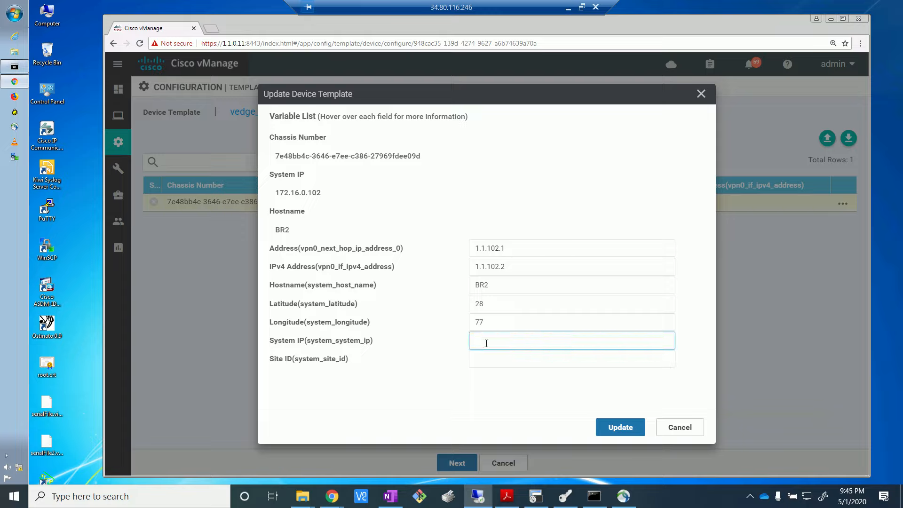
pyautogui.write('172.16.0.102')
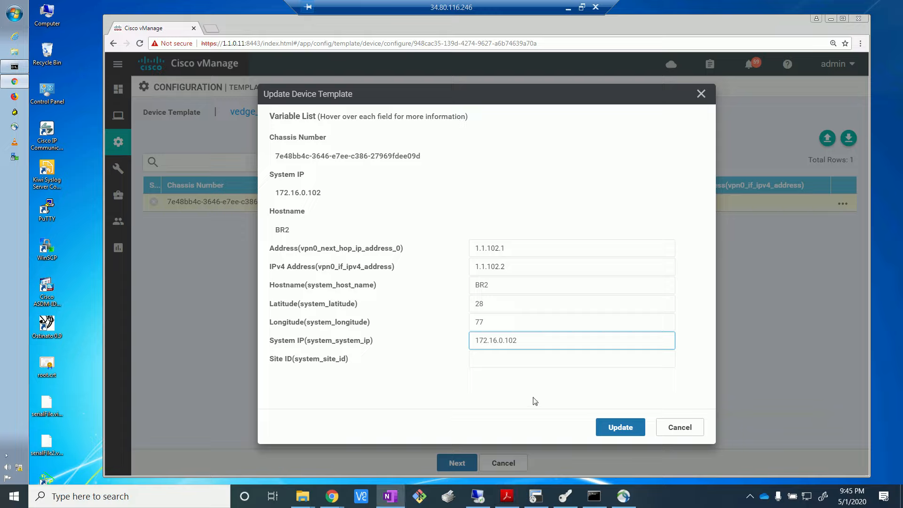
pyautogui.click(498, 360)
pyautogui.write('102')
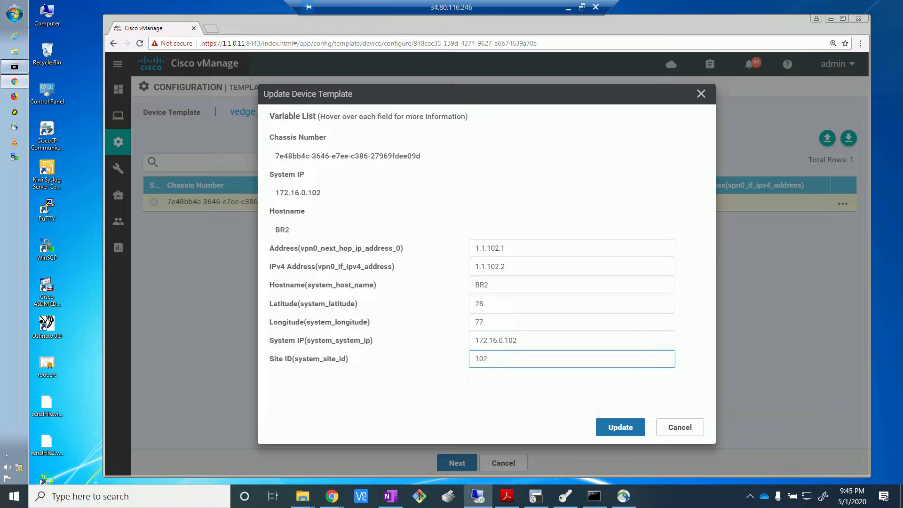
pyautogui.click(630, 428)
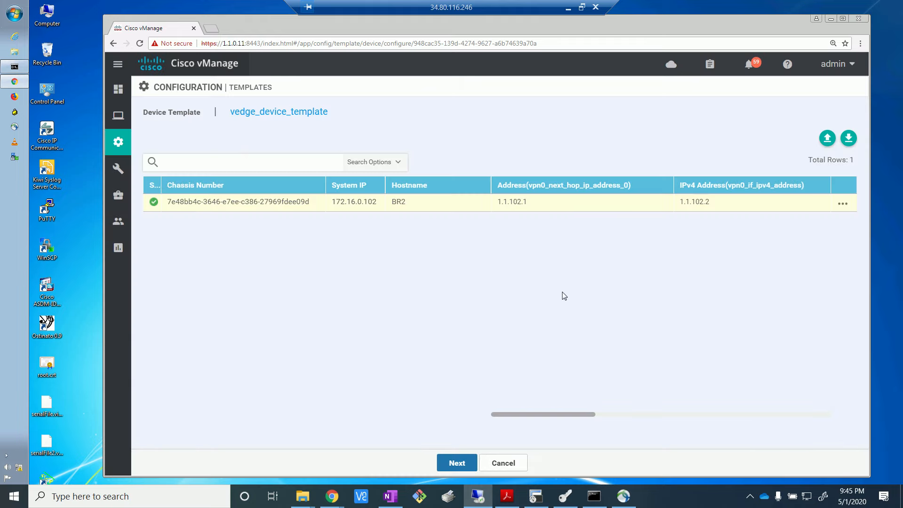
# Step: Proceed to the configuration preview and open the configuration generated for BR2
pyautogui.click(456, 463)
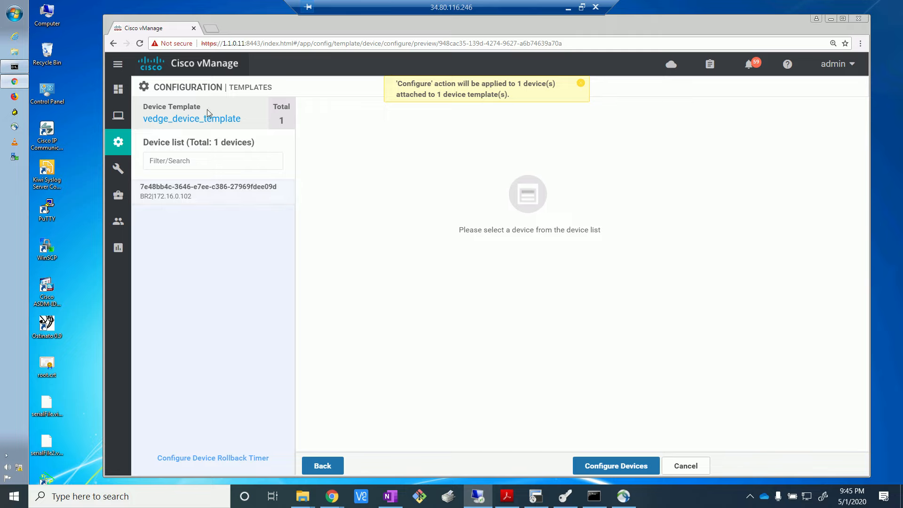
pyautogui.click(184, 192)
pyautogui.click(194, 191)
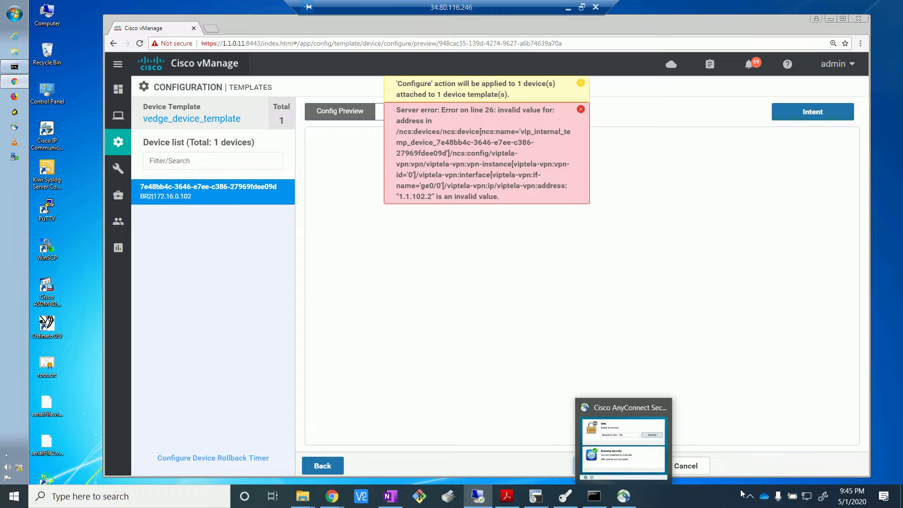
pyautogui.click(761, 496)
pyautogui.click(751, 498)
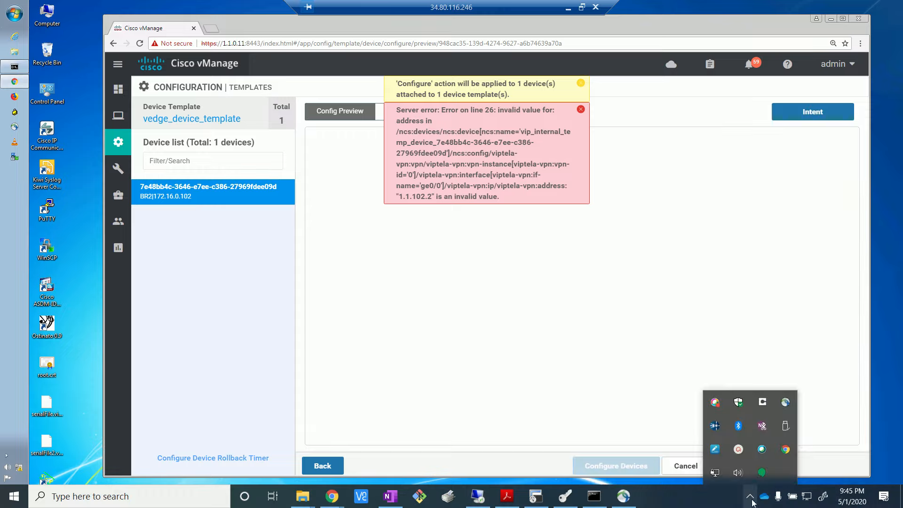
pyautogui.click(742, 452)
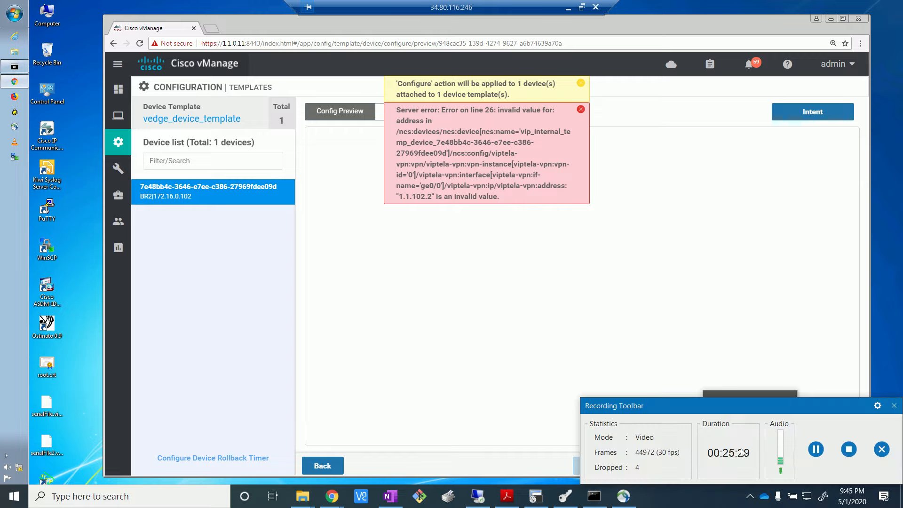
pyautogui.click(816, 448)
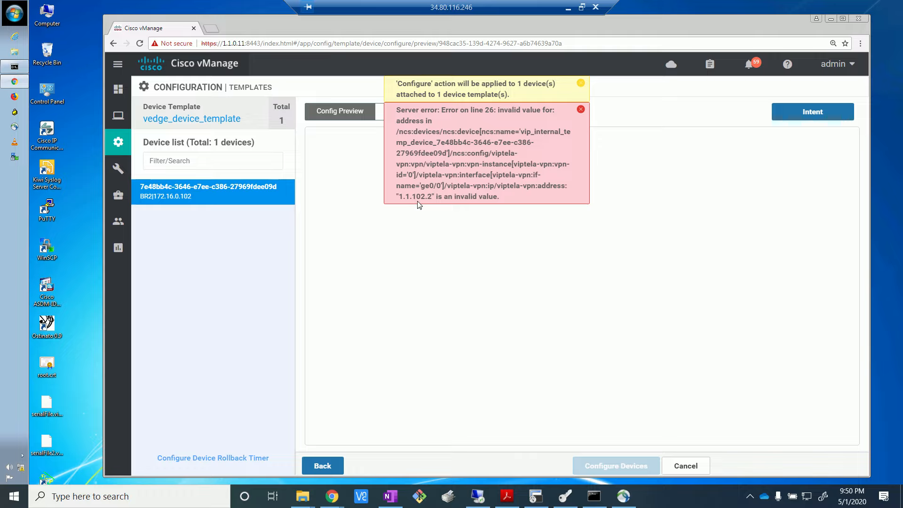
# Step: Return to BR2's template variables and change its VPN 0 interface IPv4 address to 1.1.102.2/24
pyautogui.click(328, 468)
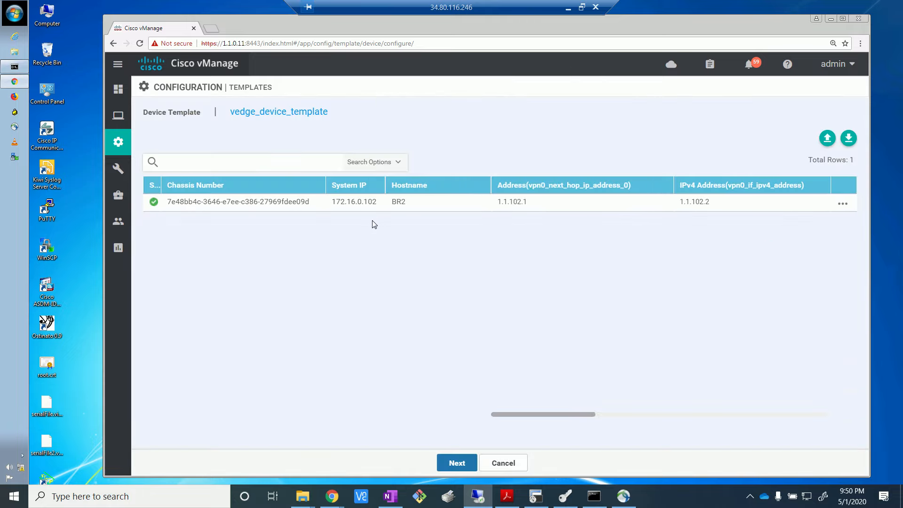
pyautogui.click(843, 205)
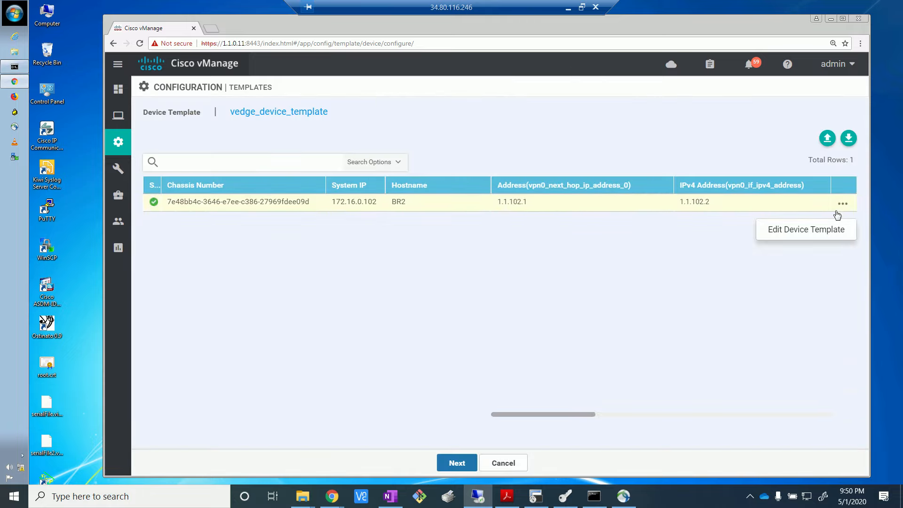
pyautogui.click(823, 241)
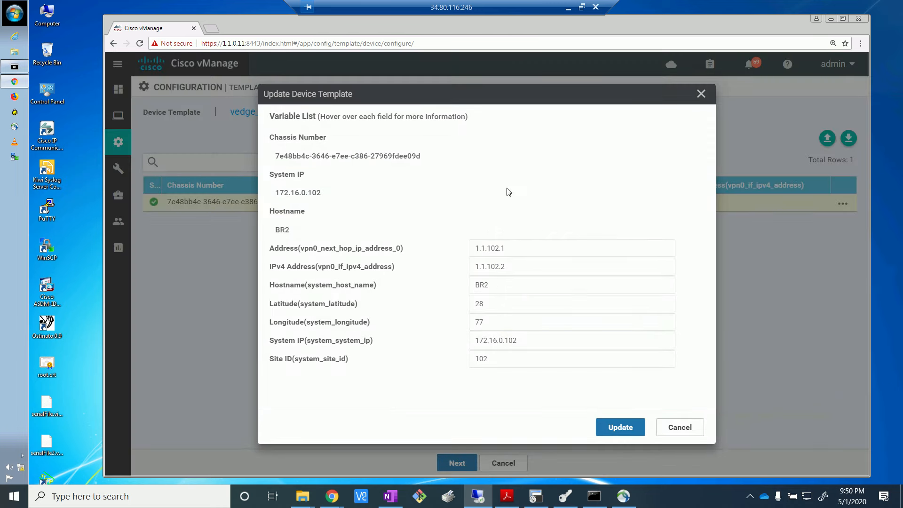
pyautogui.click(525, 266)
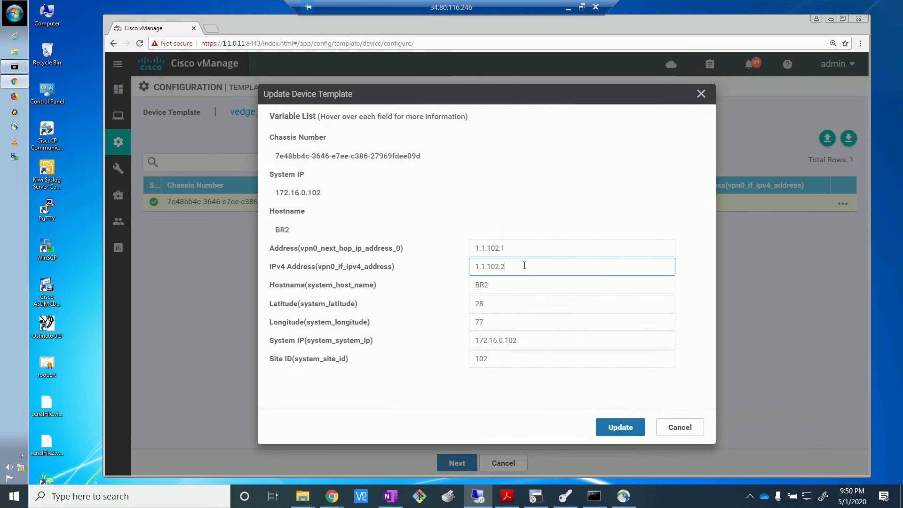
pyautogui.write('/24')
pyautogui.click(616, 432)
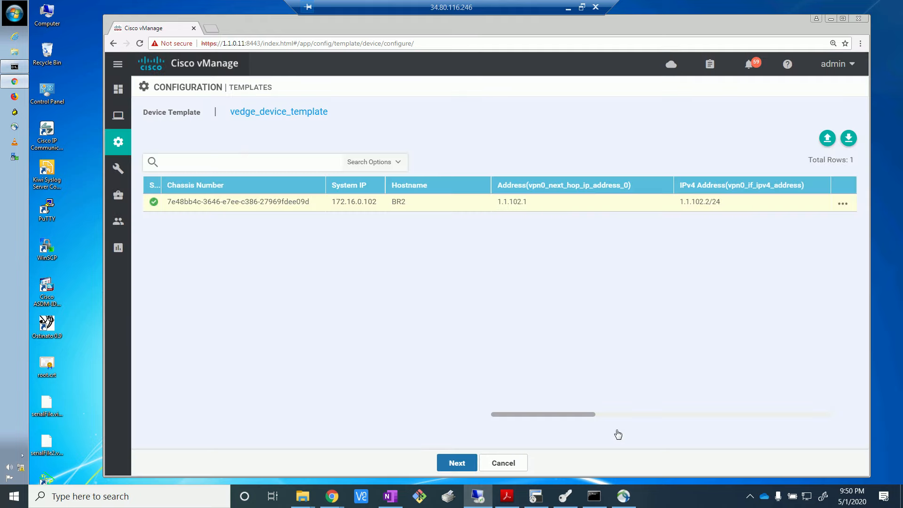
# Step: Review BR2's full configuration preview and the differences between its local and new configuration
pyautogui.click(456, 463)
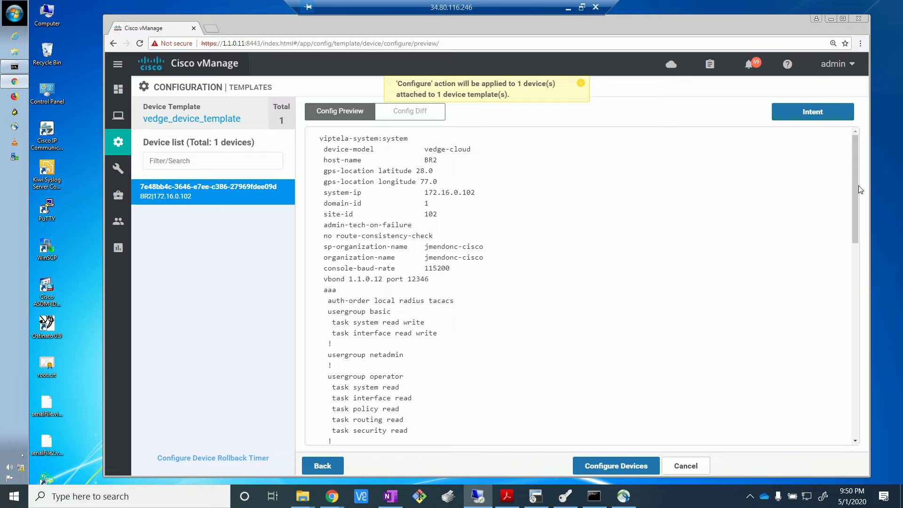
pyautogui.moveTo(854, 184); pyautogui.dragTo(864, 421)
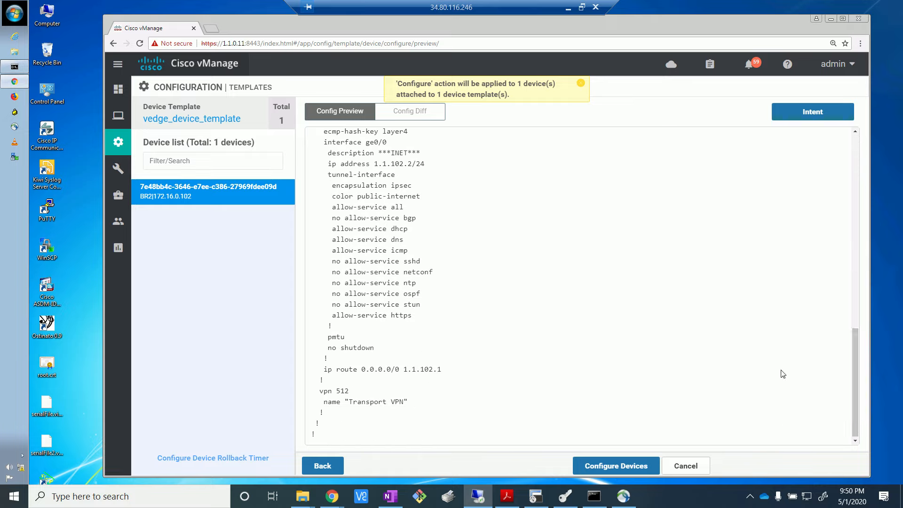
pyautogui.moveTo(864, 415); pyautogui.dragTo(881, 165)
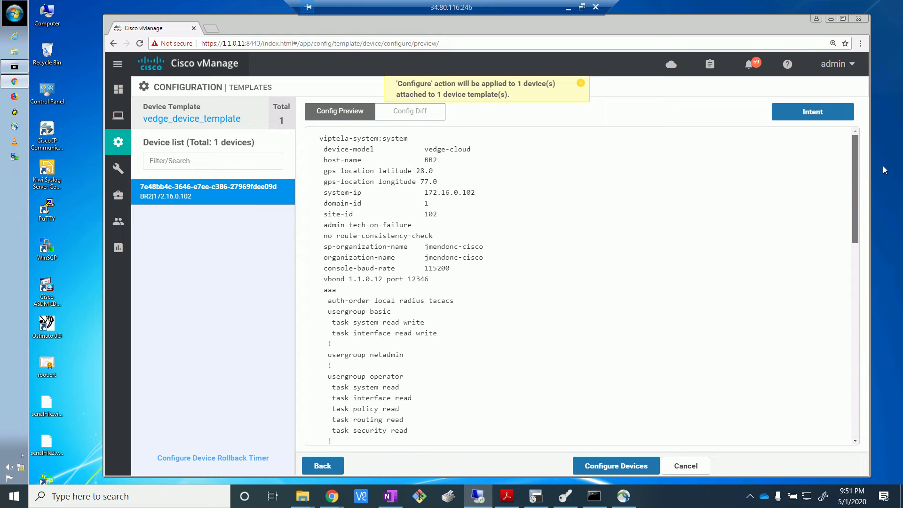
pyautogui.click(415, 113)
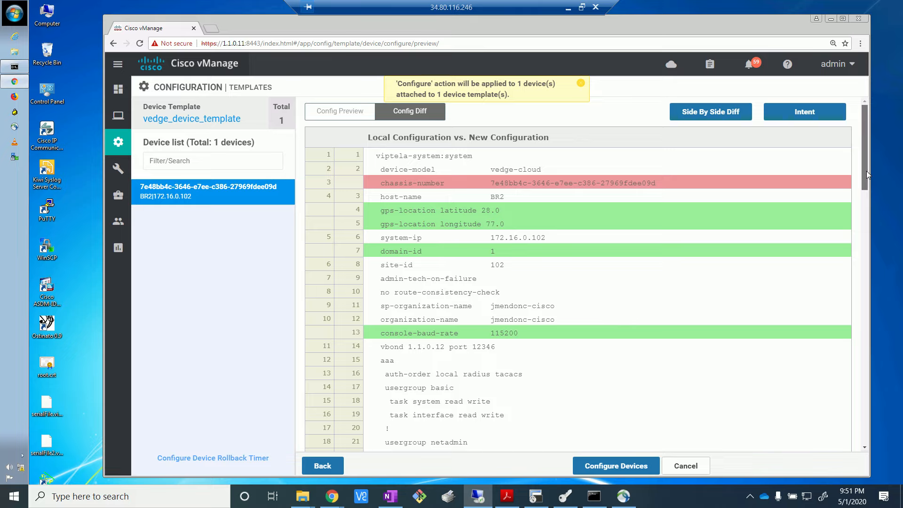
pyautogui.moveTo(865, 171); pyautogui.dragTo(870, 430)
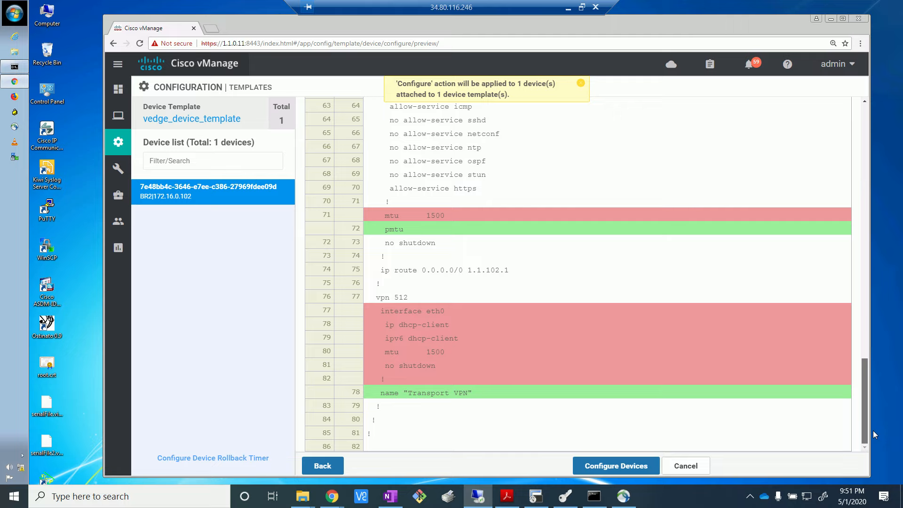
pyautogui.moveTo(873, 430); pyautogui.dragTo(869, 357)
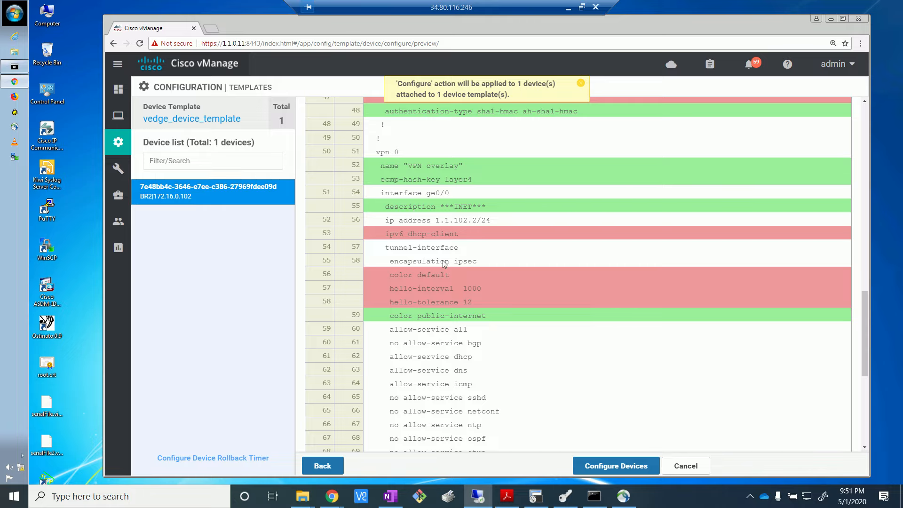
pyautogui.moveTo(865, 367); pyautogui.dragTo(859, 152)
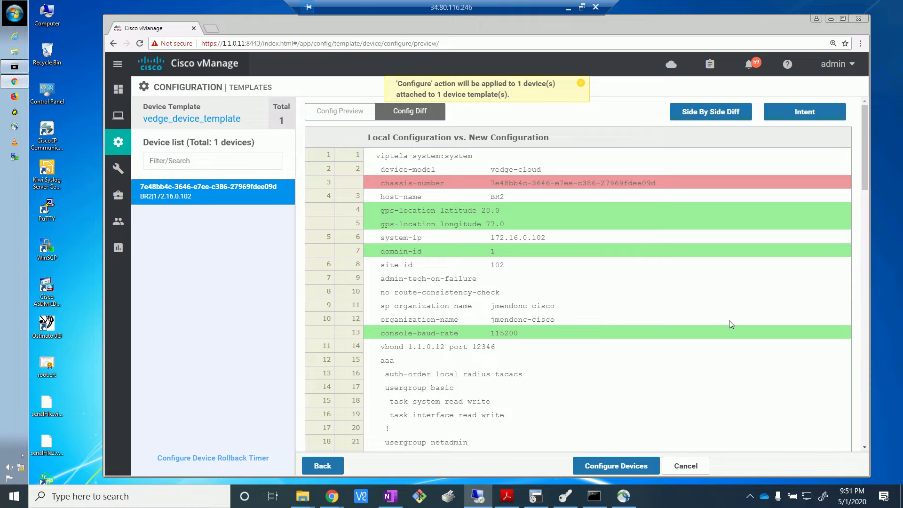
# Step: Push the template configuration to BR2 and expand the log of the active push task
pyautogui.click(615, 466)
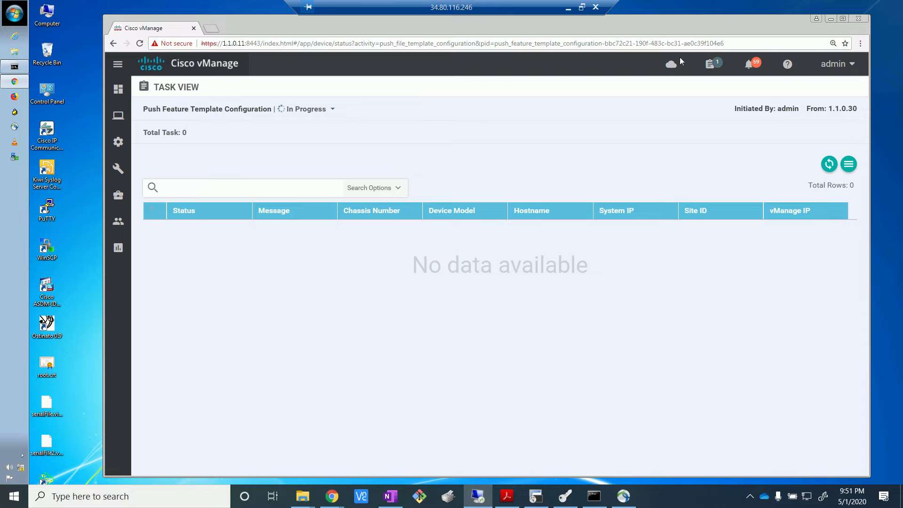
pyautogui.click(713, 68)
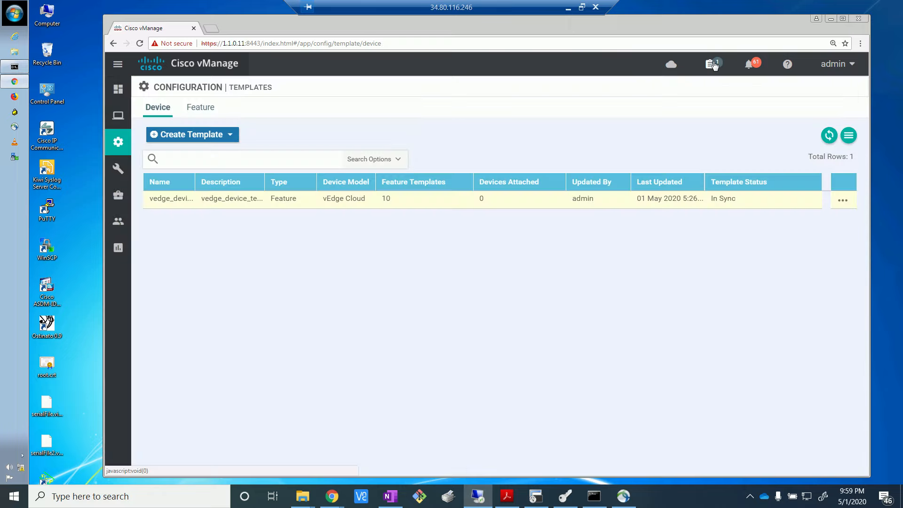
pyautogui.click(713, 64)
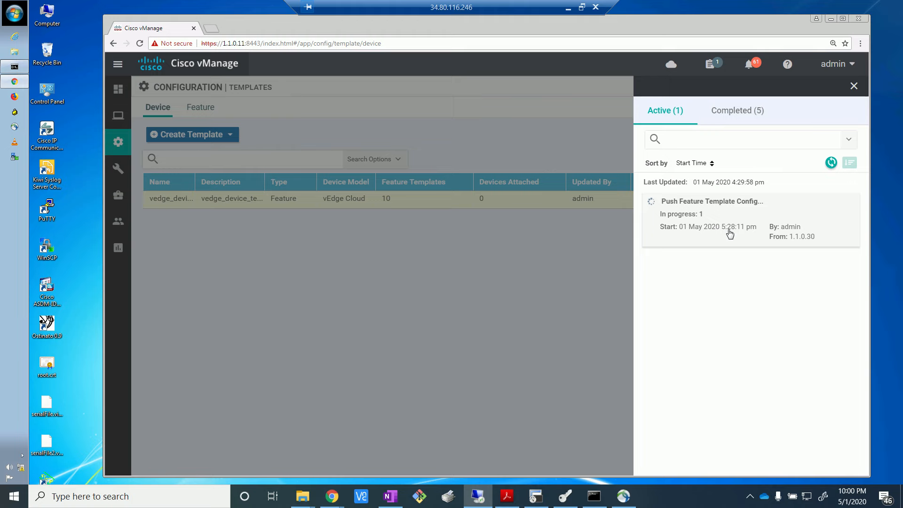
pyautogui.click(729, 233)
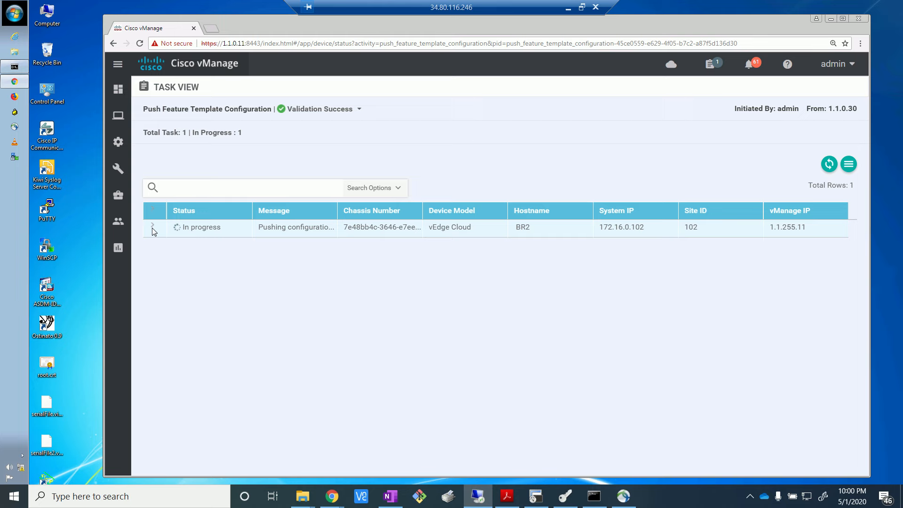
pyautogui.click(153, 228)
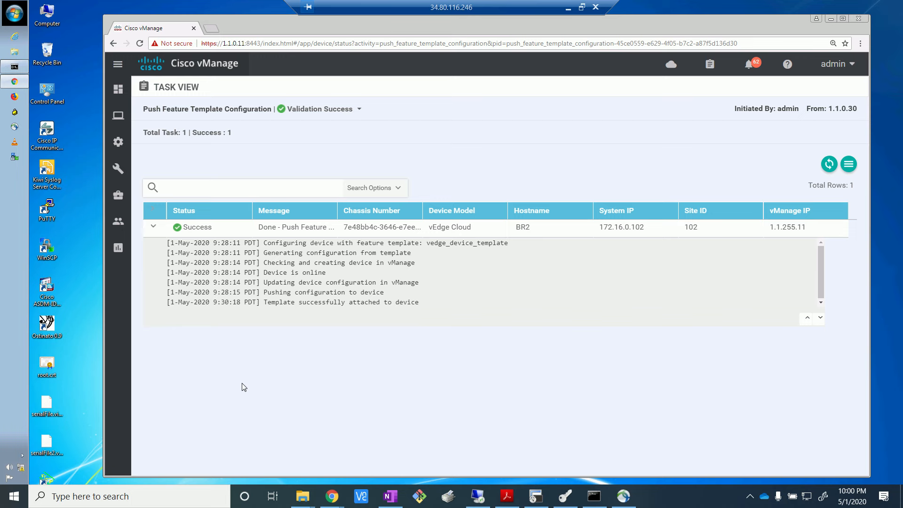
# Step: Switch to BR2's terminal session, clear its screen, and end configuration mode without committing the pending changes
pyautogui.click(535, 496)
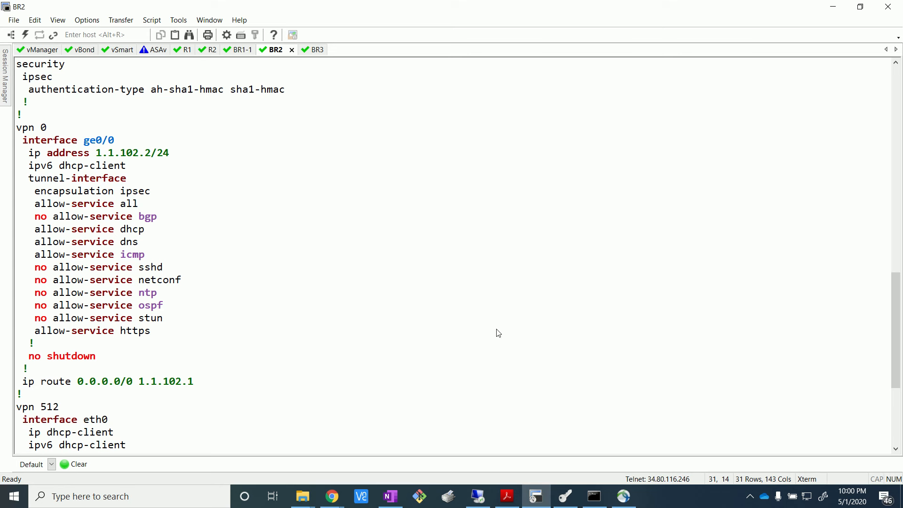
pyautogui.click(84, 467)
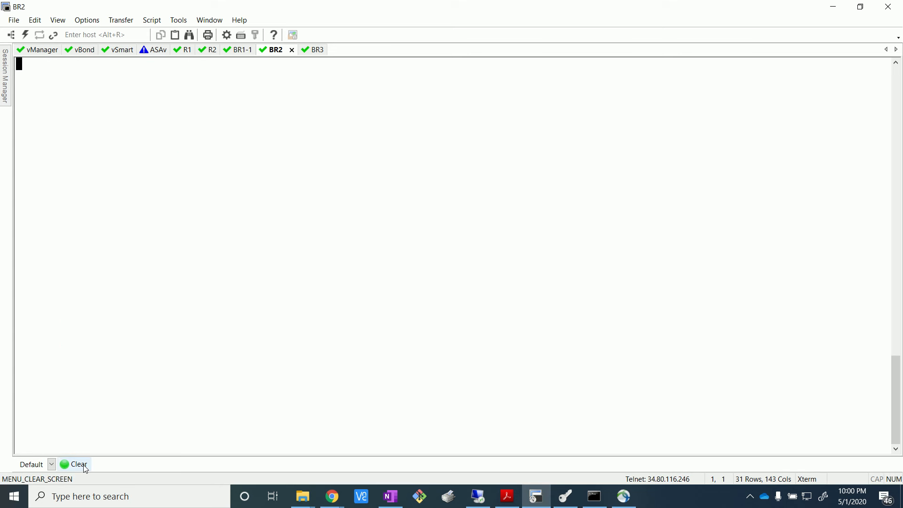
pyautogui.press('Return')
pyautogui.write('end')
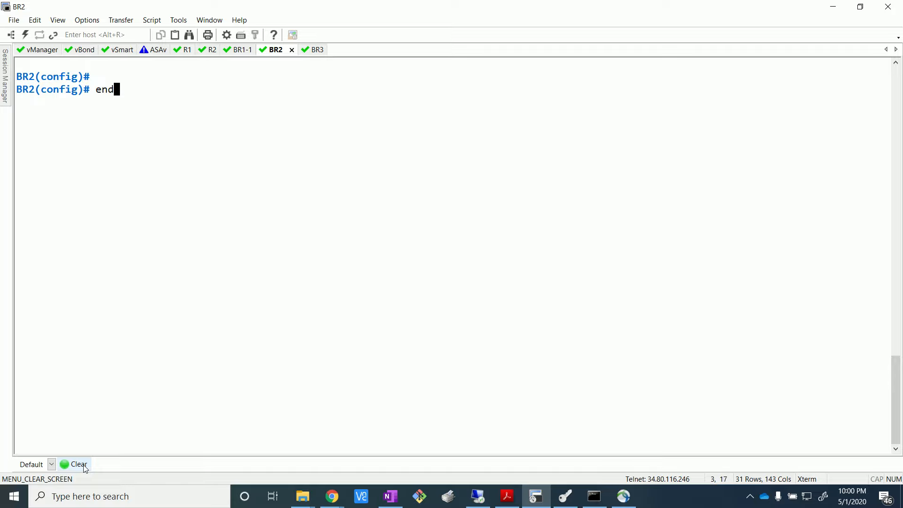
pyautogui.press('Return')
pyautogui.write('s')
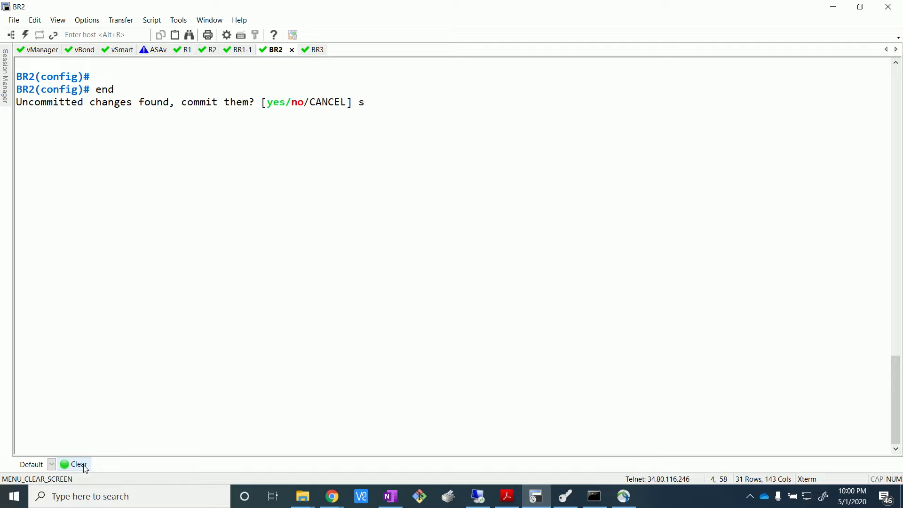
pyautogui.press('BackSpace')
pyautogui.write('no')
pyautogui.press('Return')
# Step: Display BR2's running configuration with show run and page through it to the VPN 0 section
pyautogui.write('show run')
pyautogui.press('Return')
pyautogui.press('Return')
pyautogui.press('Return')
pyautogui.press('Return')
pyautogui.press('Return')
pyautogui.press('Return')
pyautogui.press('Return')
pyautogui.press('Return')
pyautogui.press('Return')
pyautogui.press('Return')
pyautogui.press('Return')
pyautogui.press('Return')
pyautogui.press('Return')
pyautogui.press('Return')
pyautogui.press('Return')
pyautogui.press('Return')
pyautogui.press('Return')
pyautogui.press('Return')
pyautogui.press('Return')
pyautogui.press('Return')
pyautogui.press('Return')
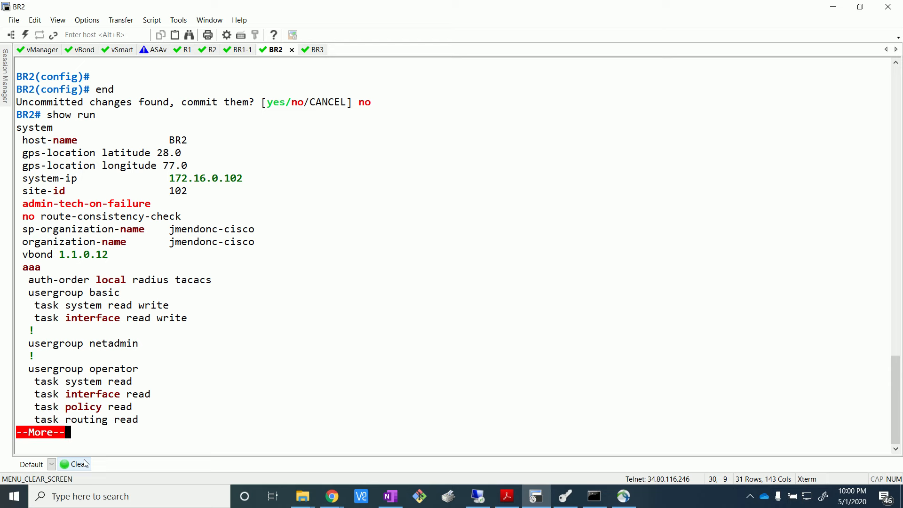
pyautogui.press('Return')
pyautogui.press('Return')
pyautogui.press('Return')
pyautogui.press('Return')
pyautogui.press('Return')
pyautogui.press('Return')
pyautogui.press('Return')
pyautogui.press('Return')
pyautogui.press('Return')
pyautogui.press('Return')
pyautogui.press('Return')
pyautogui.press('Return')
pyautogui.press('Return')
pyautogui.press('Return')
pyautogui.press('Return')
pyautogui.press('Return')
pyautogui.press('Return')
pyautogui.press('Return')
pyautogui.press('Return')
pyautogui.press('Return')
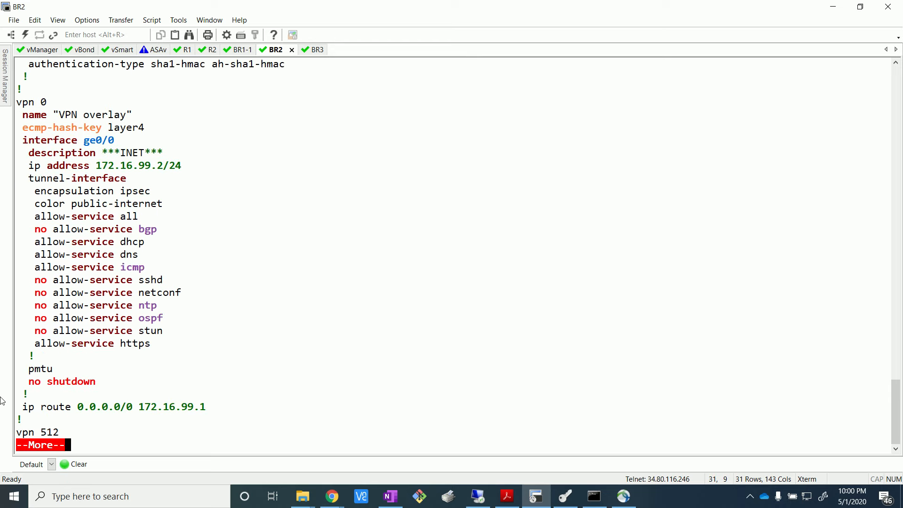
# Step: Check the host-name and system-ip in the system section of BR2's running configuration
pyautogui.moveTo(893, 408); pyautogui.dragTo(881, 292)
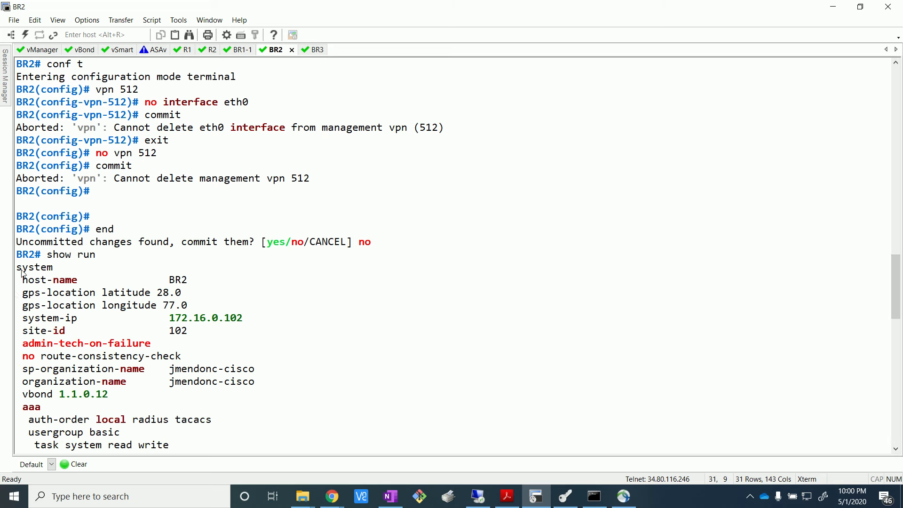
pyautogui.moveTo(23, 279); pyautogui.dragTo(207, 282)
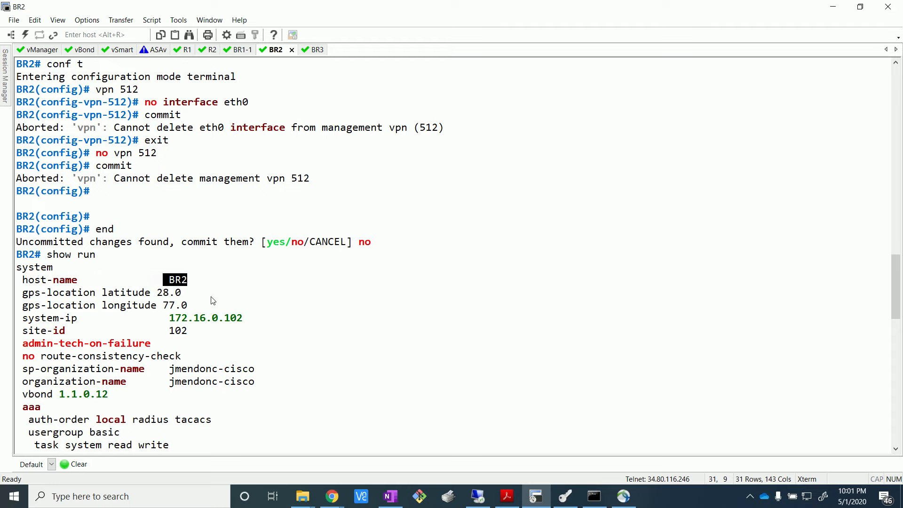
pyautogui.click(233, 318)
pyautogui.moveTo(172, 323); pyautogui.dragTo(216, 338)
pyautogui.click(886, 290)
pyautogui.moveTo(895, 293); pyautogui.dragTo(895, 440)
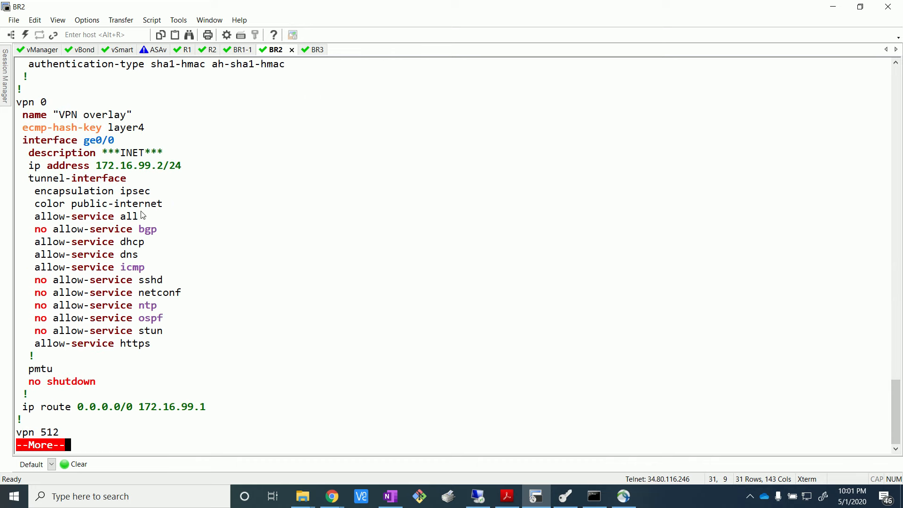
# Step: Check the VPN 0 name, ECMP hash key and ge0/0 interface description in BR2's running configuration
pyautogui.moveTo(26, 118); pyautogui.dragTo(147, 116)
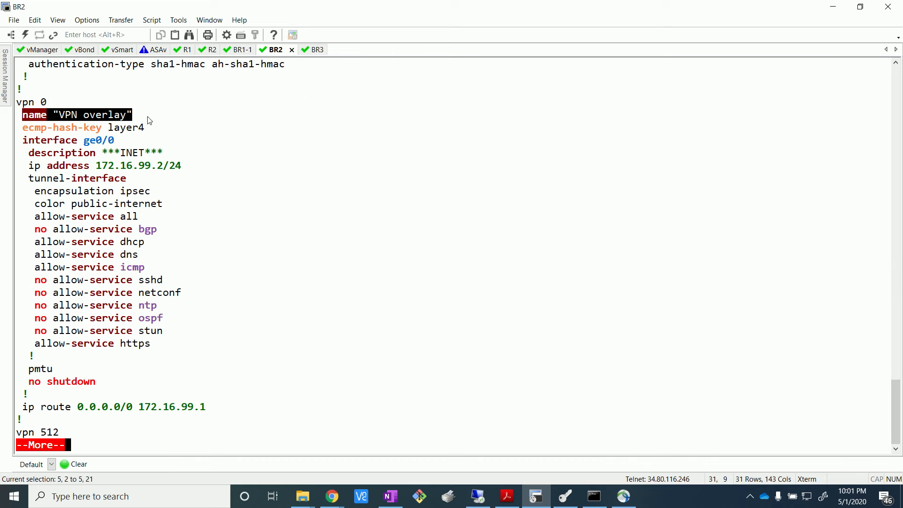
pyautogui.moveTo(20, 132); pyautogui.dragTo(161, 128)
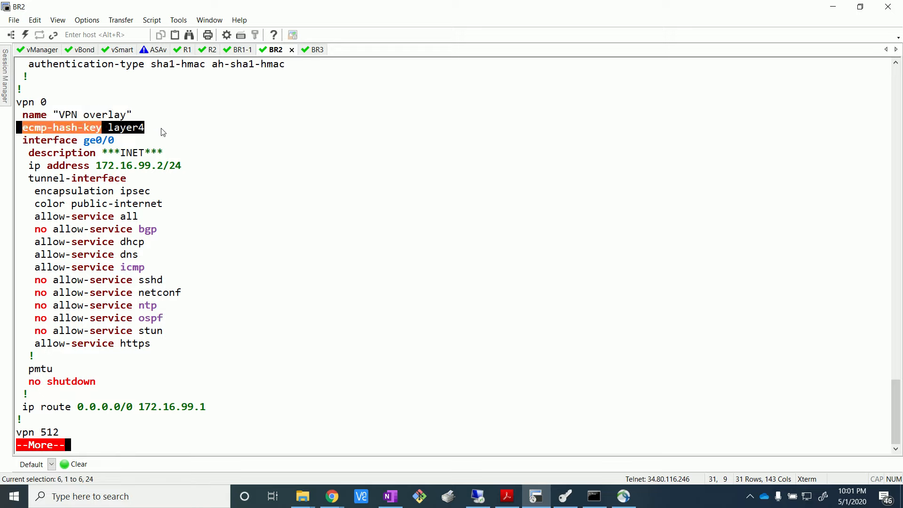
pyautogui.click(365, 193)
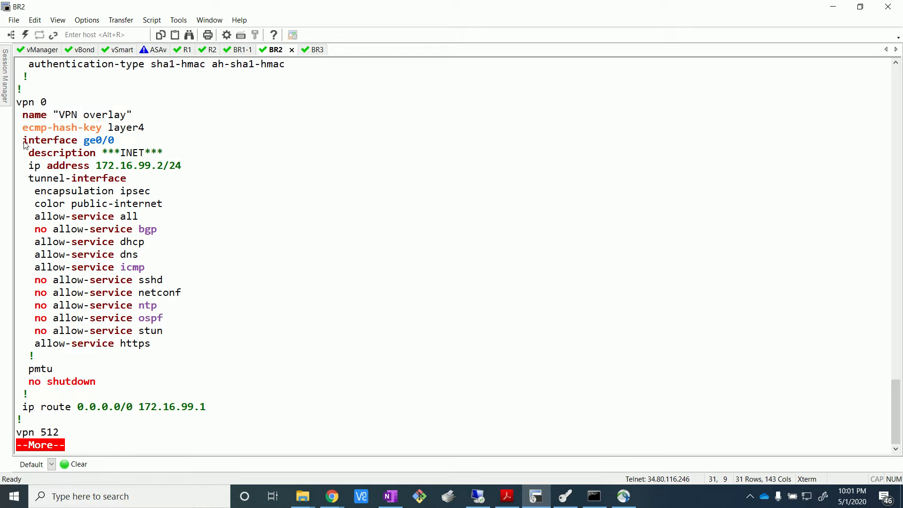
pyautogui.moveTo(23, 155); pyautogui.dragTo(198, 158)
pyautogui.click(238, 214)
# Step: Page through the VPN 512 section to the end of BR2's running configuration and return to the prompt
pyautogui.press('Return')
pyautogui.press('Return')
pyautogui.press('Return')
pyautogui.press('Return')
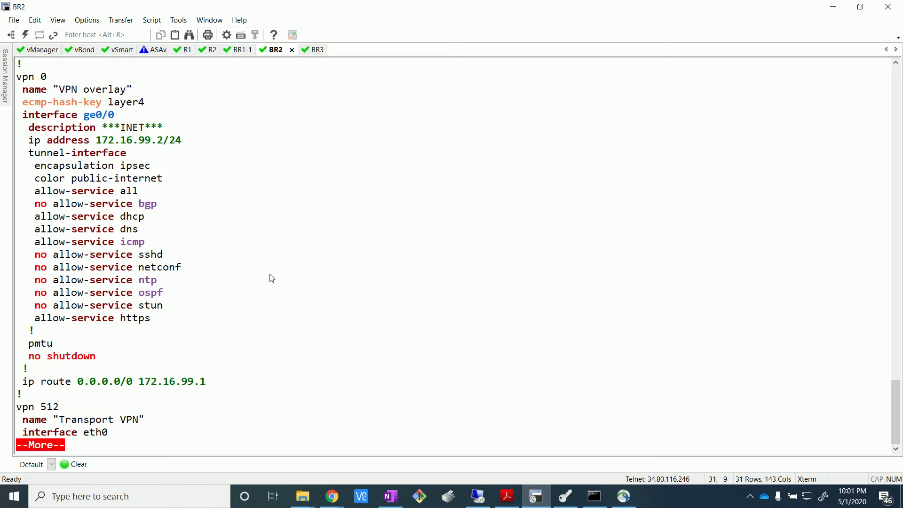
pyautogui.press('Return')
pyautogui.press('Return')
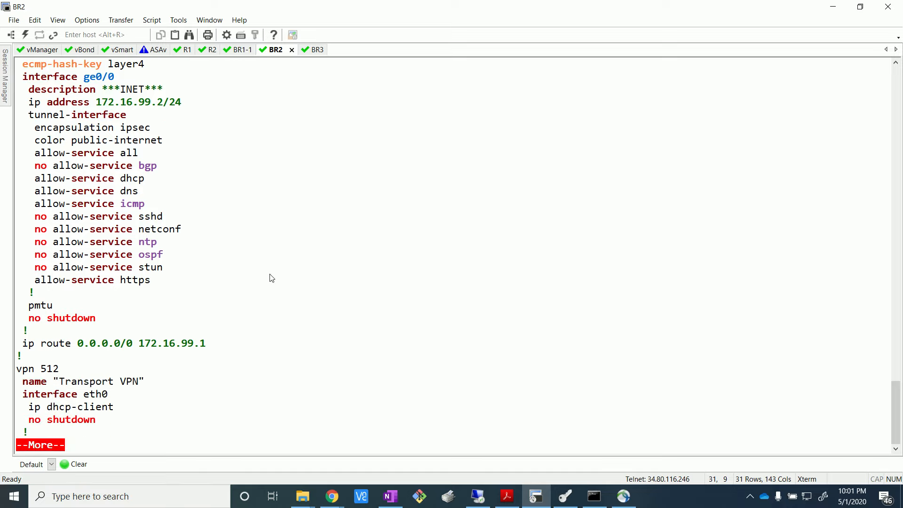
pyautogui.press('q')
pyautogui.press('Return')
pyautogui.press('Return')
pyautogui.press('Return')
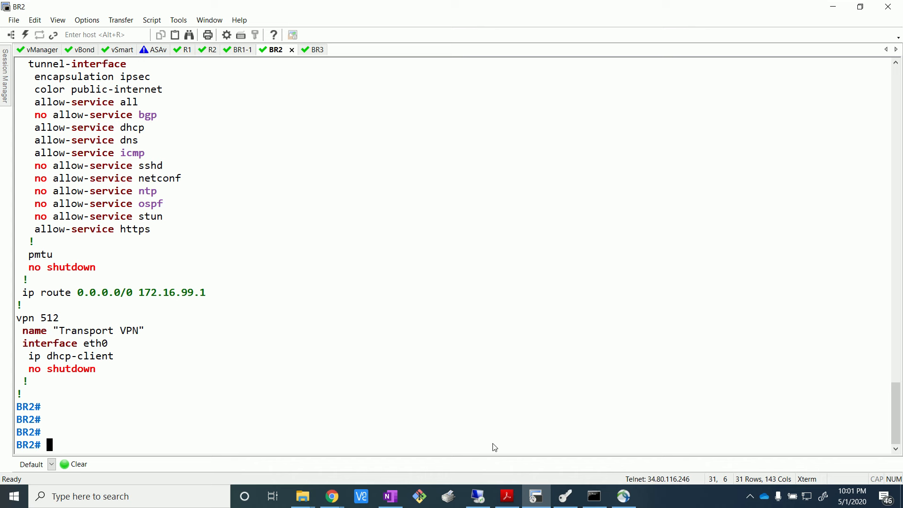
# Step: Switch to vManage, open the WAN Edge device list, and check BR2's management mode
pyautogui.click(477, 496)
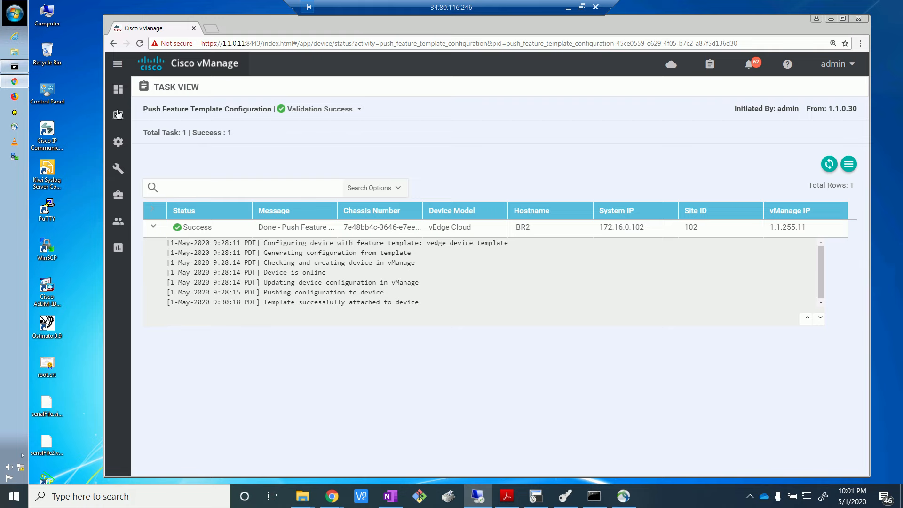
pyautogui.moveTo(117, 143)
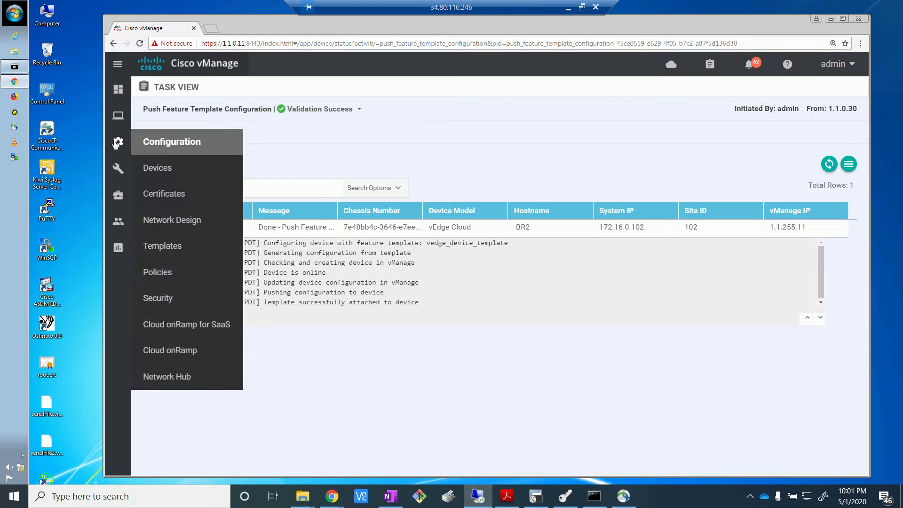
pyautogui.click(151, 167)
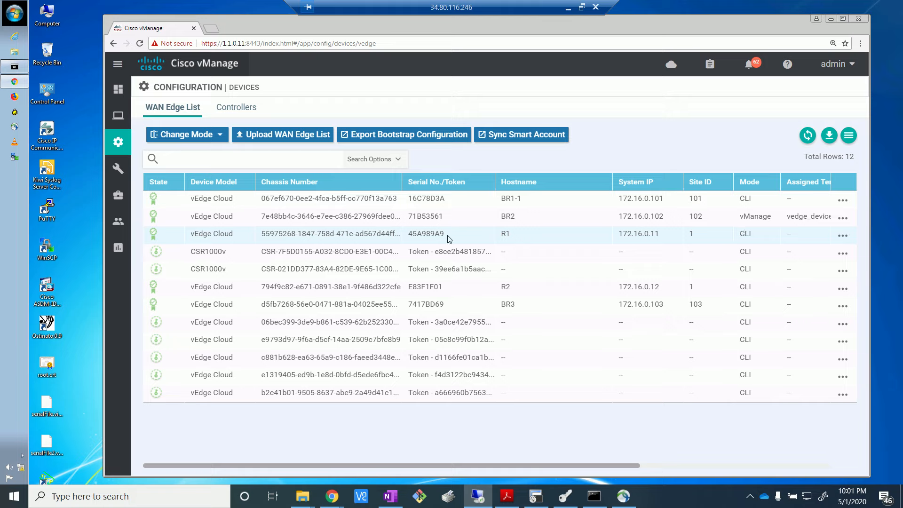
pyautogui.moveTo(528, 218); pyautogui.dragTo(195, 214)
pyautogui.moveTo(739, 214); pyautogui.dragTo(767, 217)
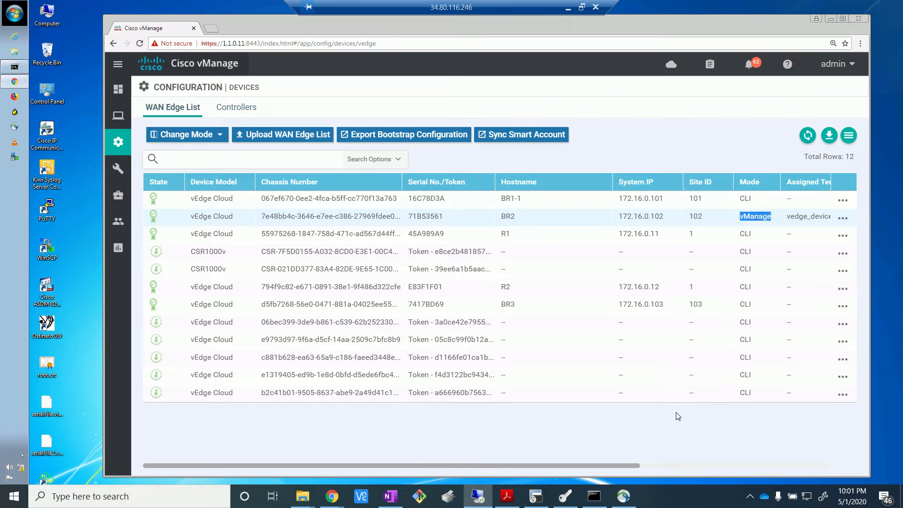
pyautogui.click(664, 444)
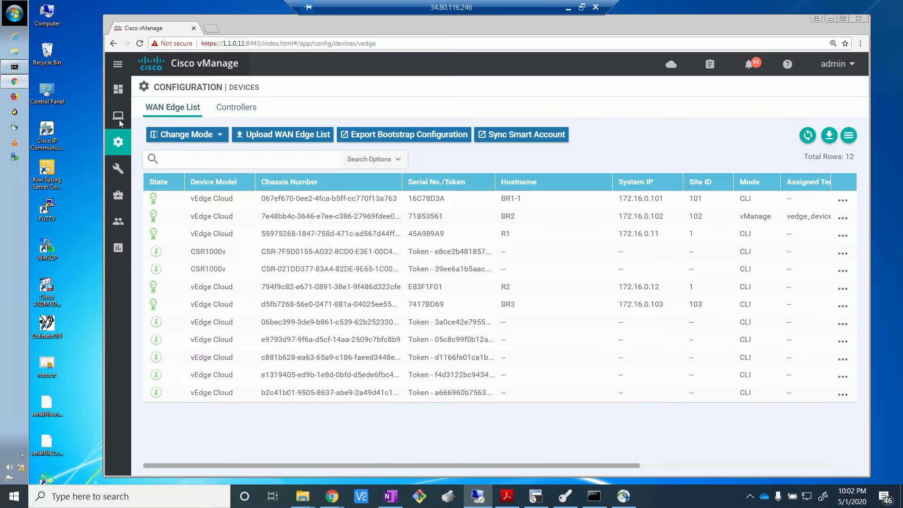
# Step: Open the Geography monitoring view and remove its device-type, control and data status filters
pyautogui.moveTo(121, 123)
pyautogui.click(165, 144)
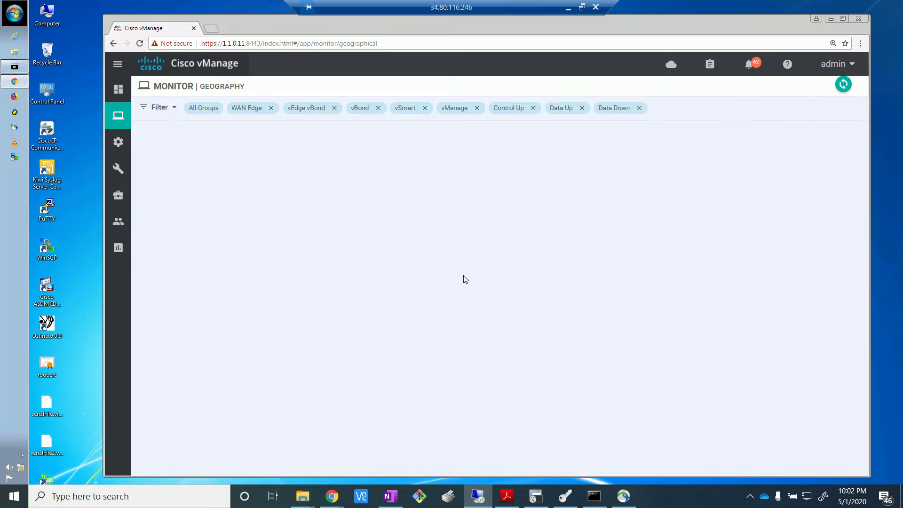
pyautogui.click(640, 108)
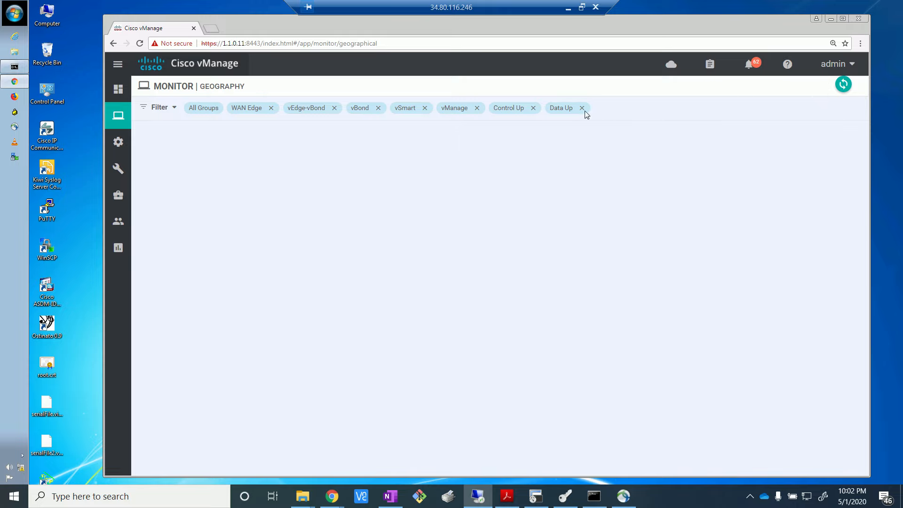
pyautogui.click(582, 109)
pyautogui.click(532, 109)
pyautogui.click(476, 108)
pyautogui.click(425, 109)
pyautogui.click(376, 108)
pyautogui.click(334, 109)
pyautogui.click(270, 109)
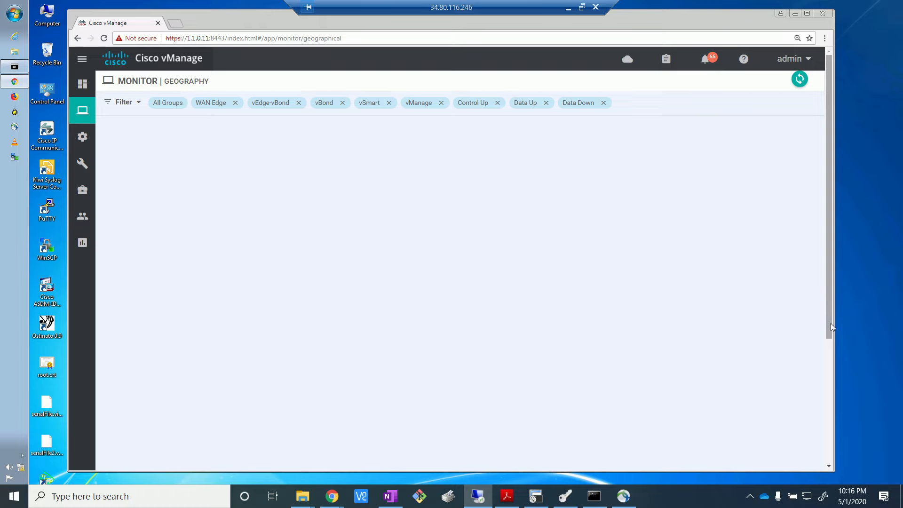
# Step: Leave the Geography view and open the main dashboard to examine control status and WAN Edge health
pyautogui.moveTo(830, 323); pyautogui.dragTo(827, 255)
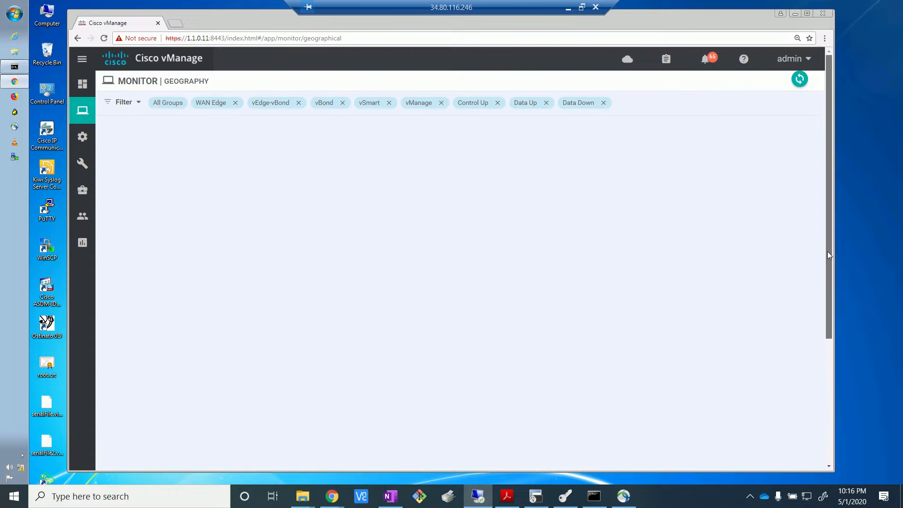
pyautogui.moveTo(828, 256); pyautogui.dragTo(451, 427)
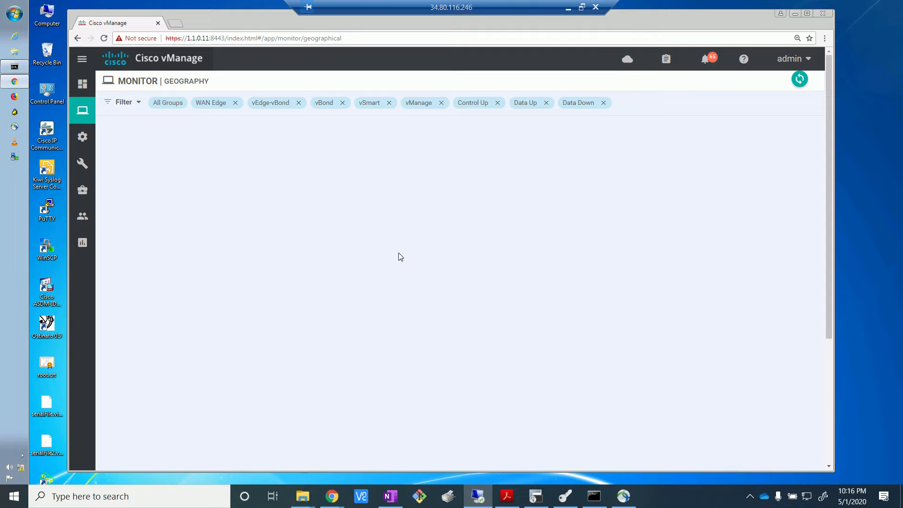
pyautogui.moveTo(84, 125)
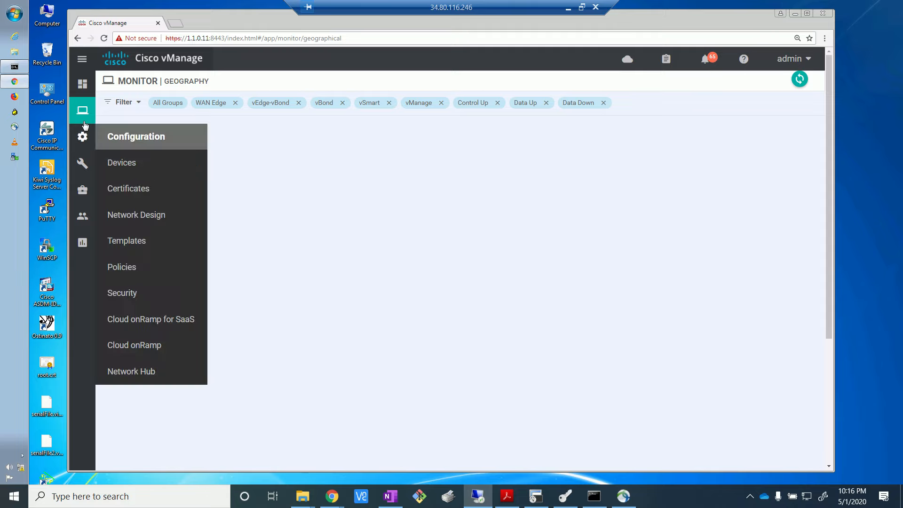
pyautogui.moveTo(77, 110)
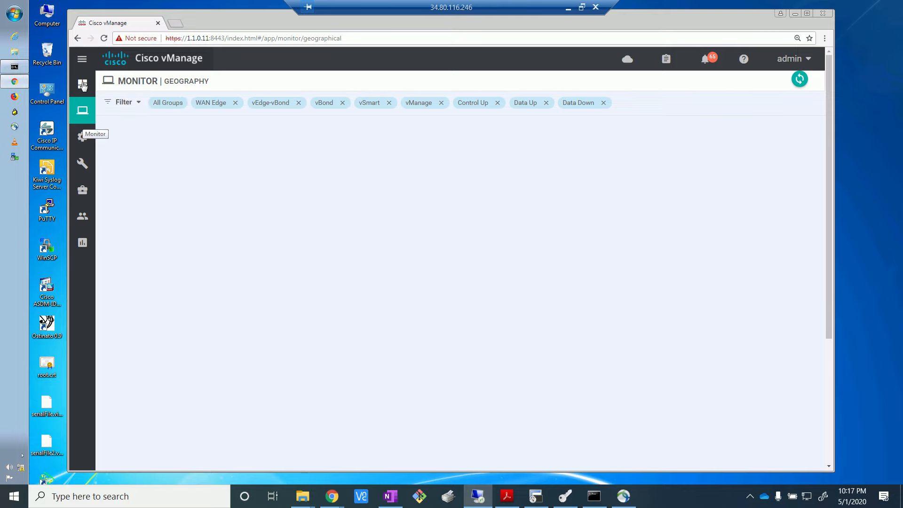
pyautogui.click(83, 85)
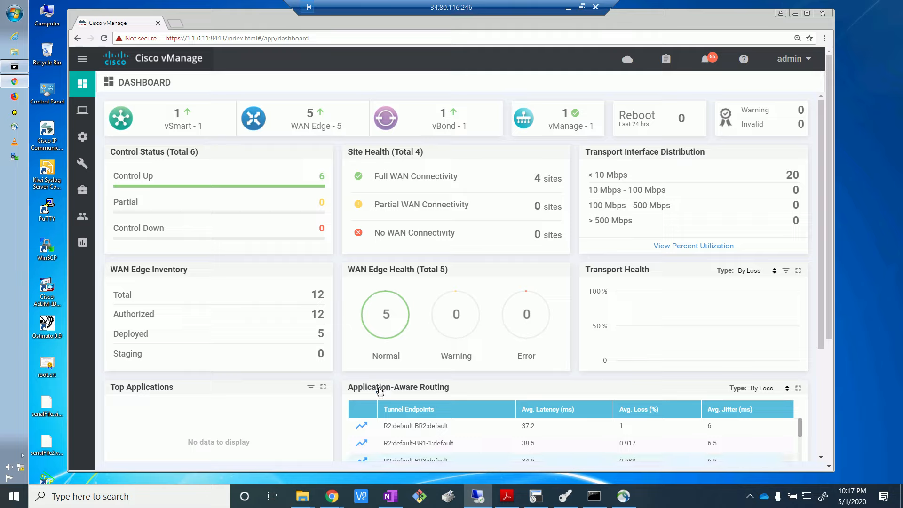
# Step: Switch to the EVE topology page in Chrome to view the lab's sites and routers
pyautogui.click(332, 496)
pyautogui.click(291, 456)
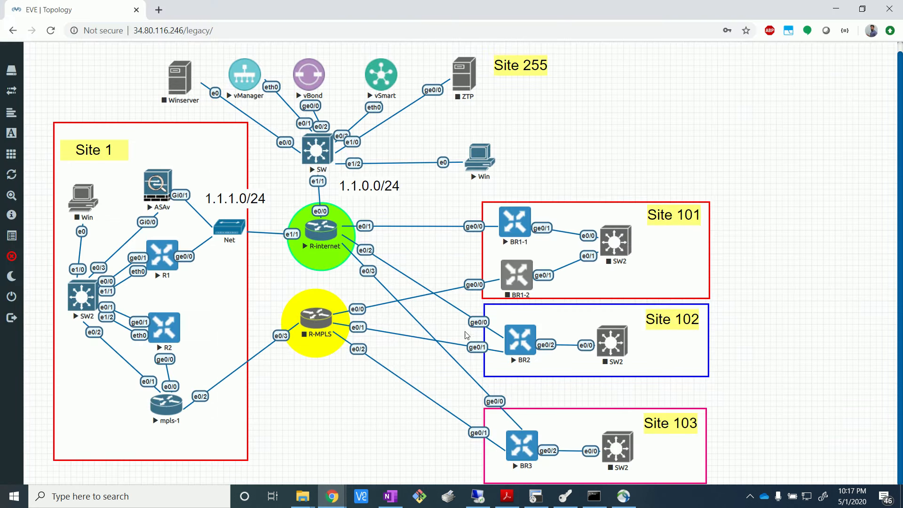